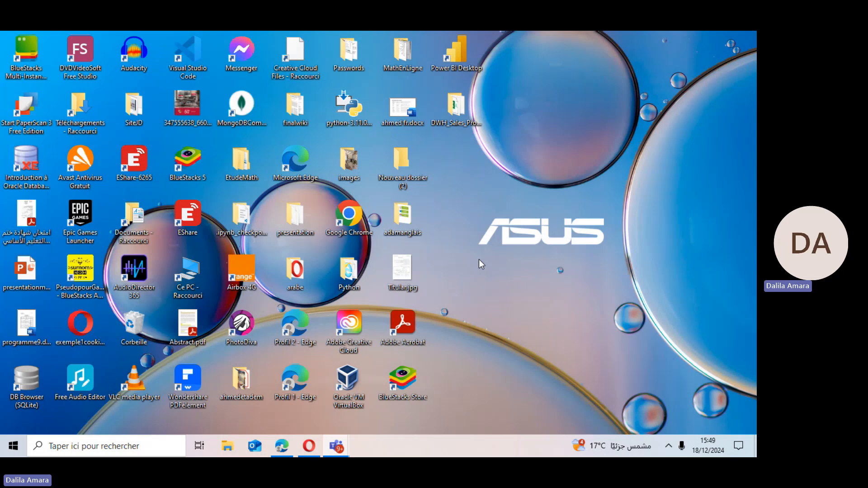
Open the DWH_Sales_Project folder on the desktop and look through its files and subfolders.
double_click(462, 109)
left_click(220, 161)
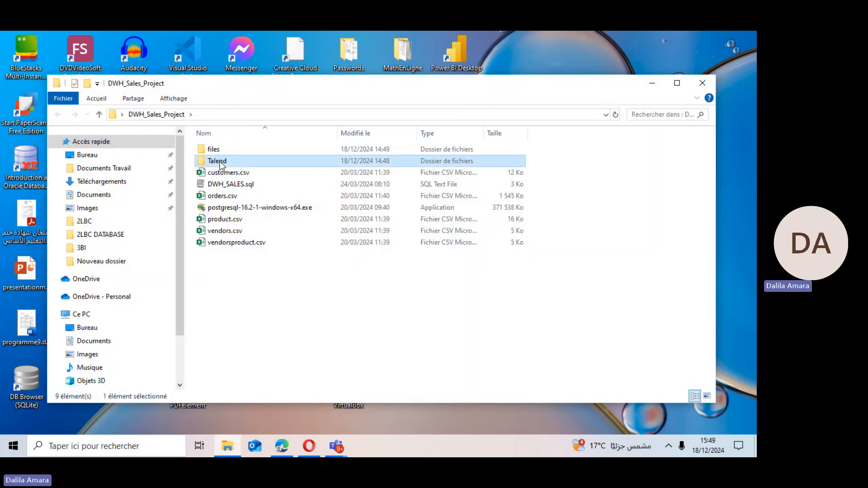
left_click(220, 162)
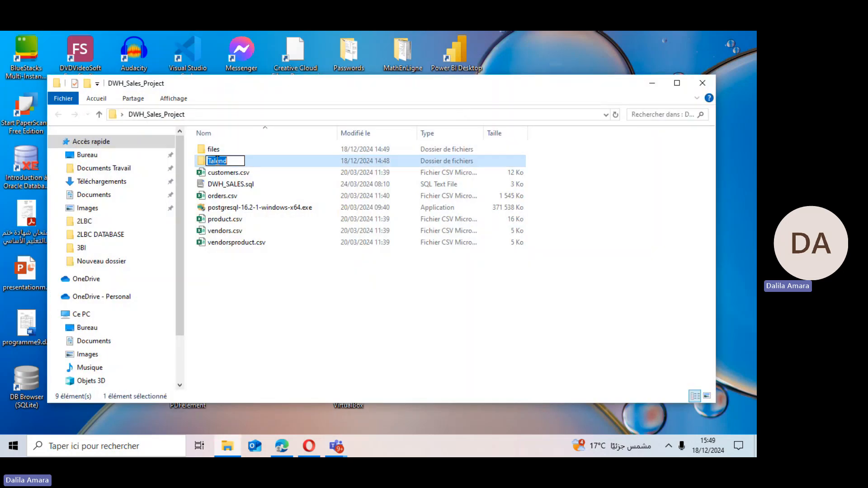
left_click(276, 171)
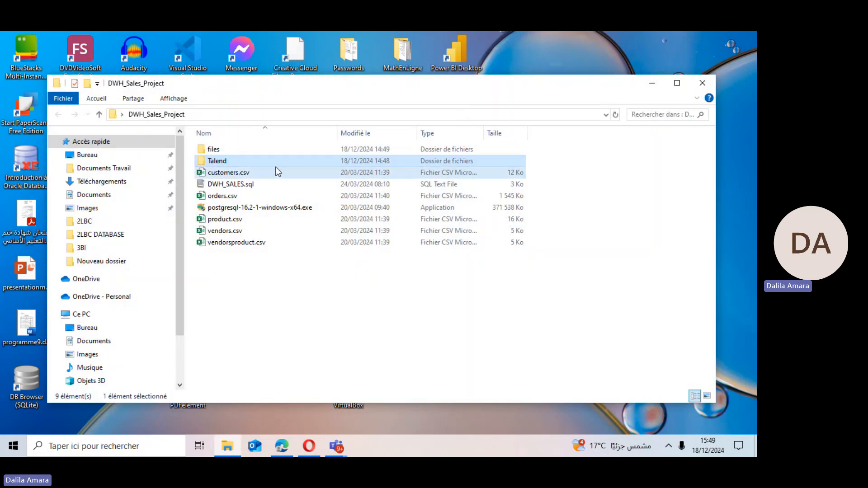
left_click(215, 208)
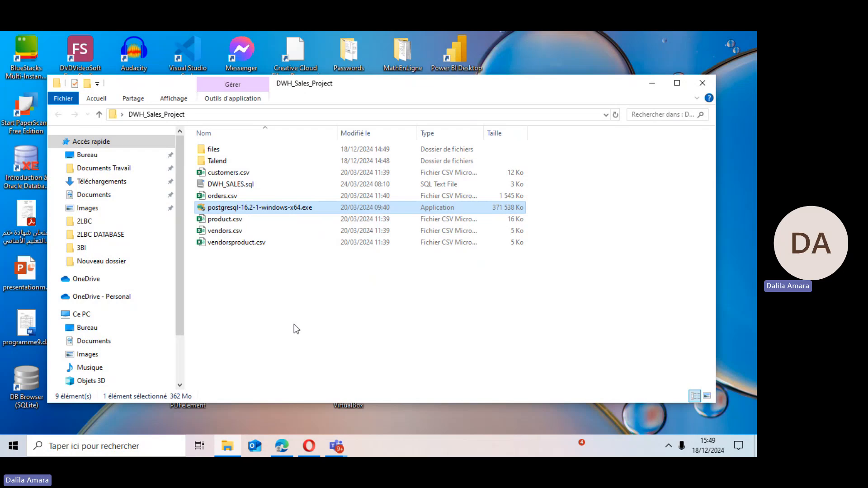
Search for Word and open the recent document 'Steps to install jdk and Talend.docx'.
left_click(159, 442)
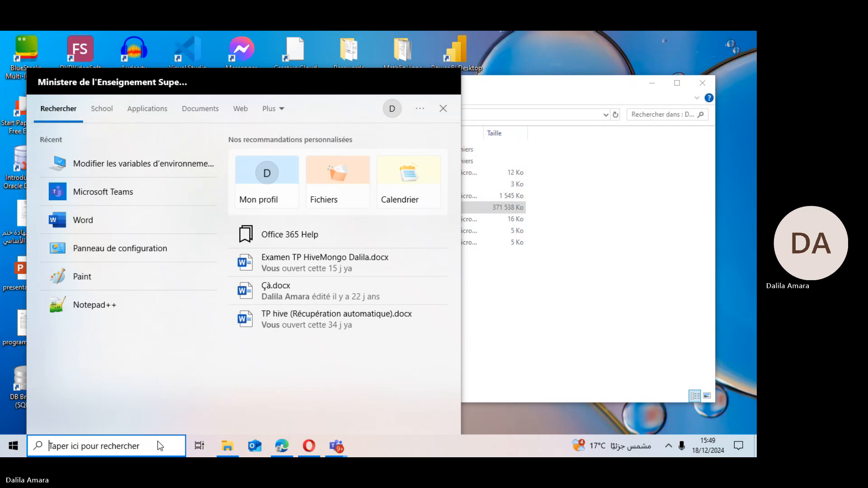
type("w")
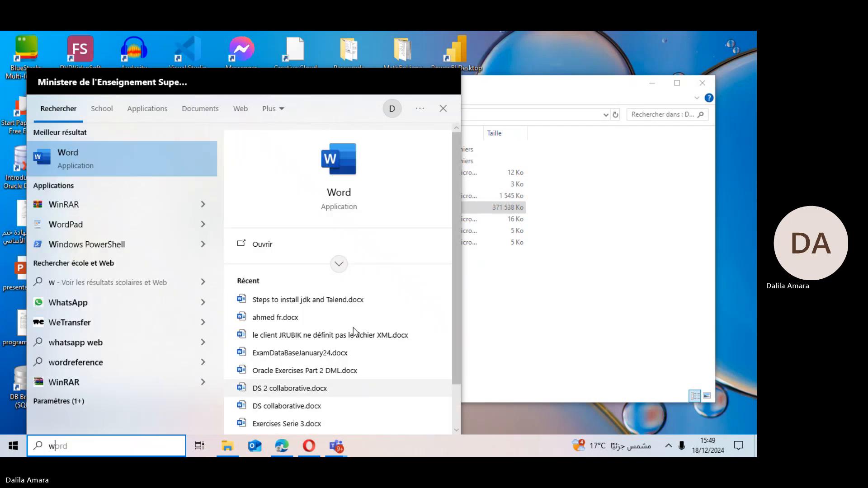
left_click(321, 299)
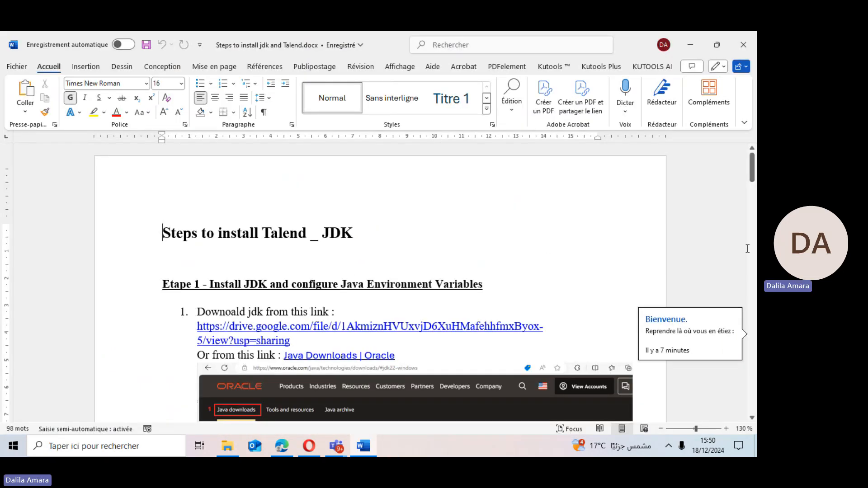
Scroll through the JDK installation and environment variable instructions in the document.
left_click_drag(753, 177, 750, 192)
left_click_drag(198, 165, 329, 169)
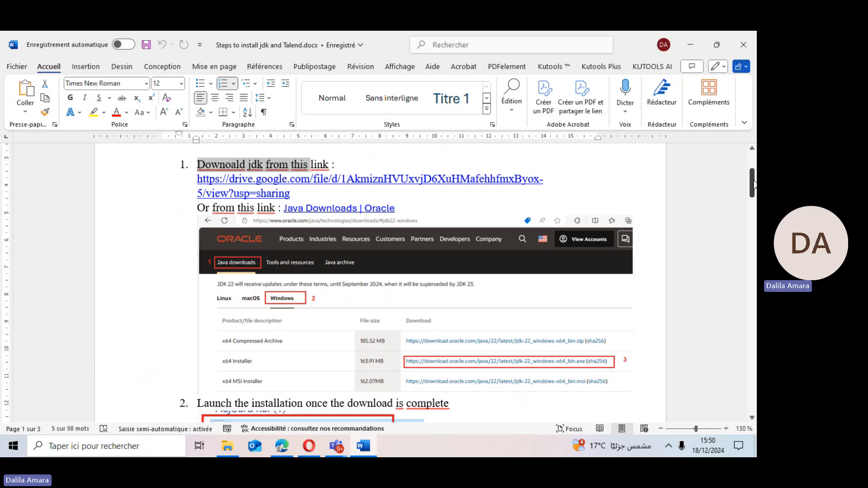
left_click_drag(752, 186, 752, 207)
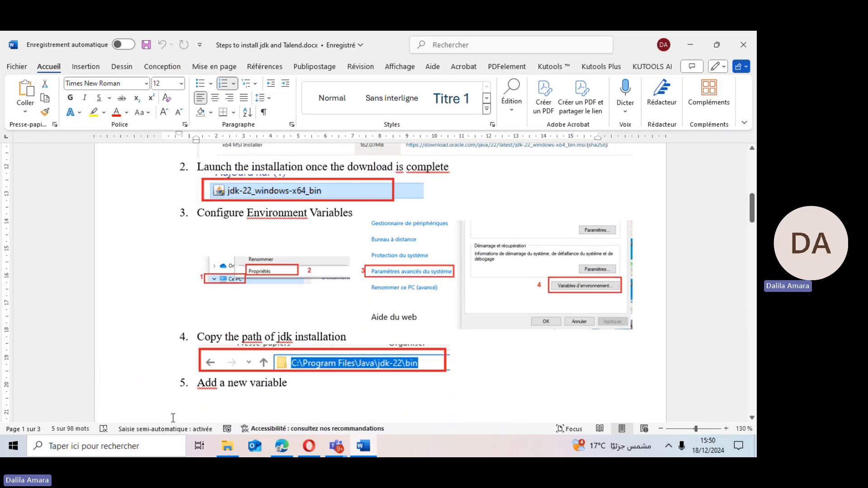
Search for the system environment variables settings, open them, and edit the system Path variable, selecting its jdk-22\bin entry.
left_click(117, 447)
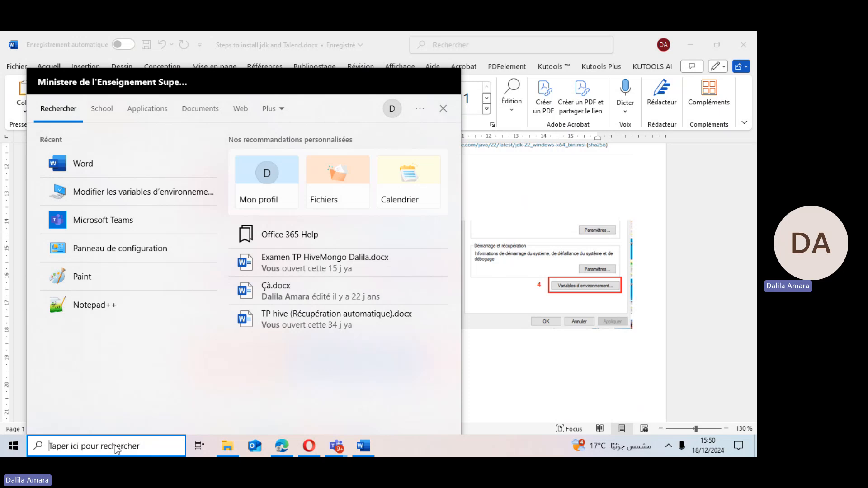
type("var")
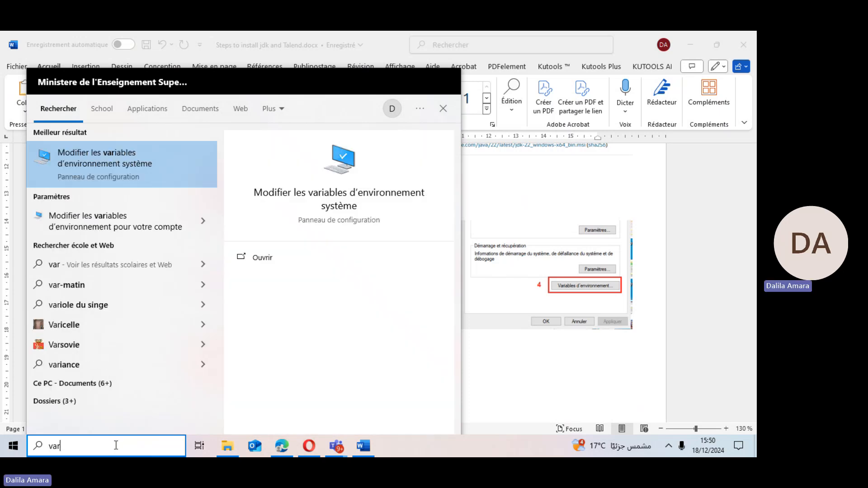
key("Return")
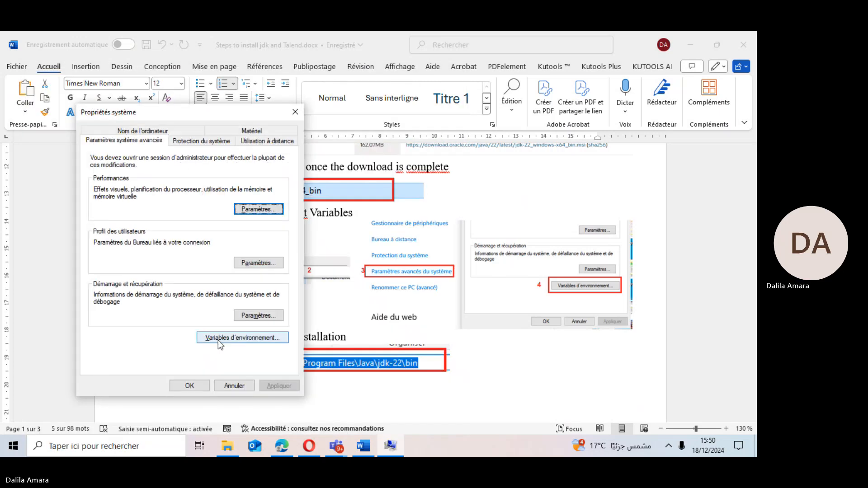
left_click(218, 340)
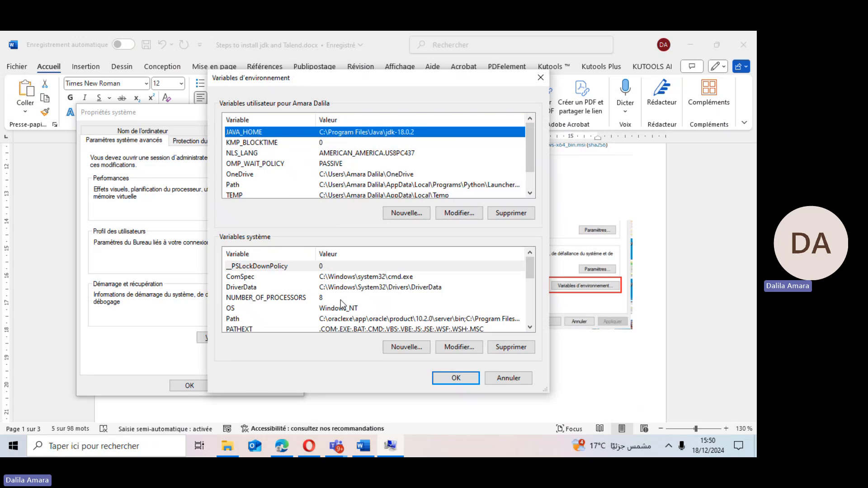
left_click(239, 320)
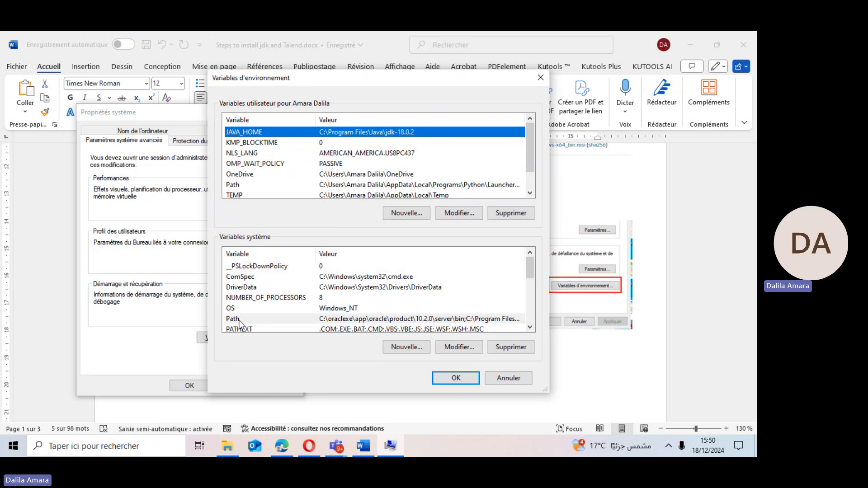
left_click(447, 348)
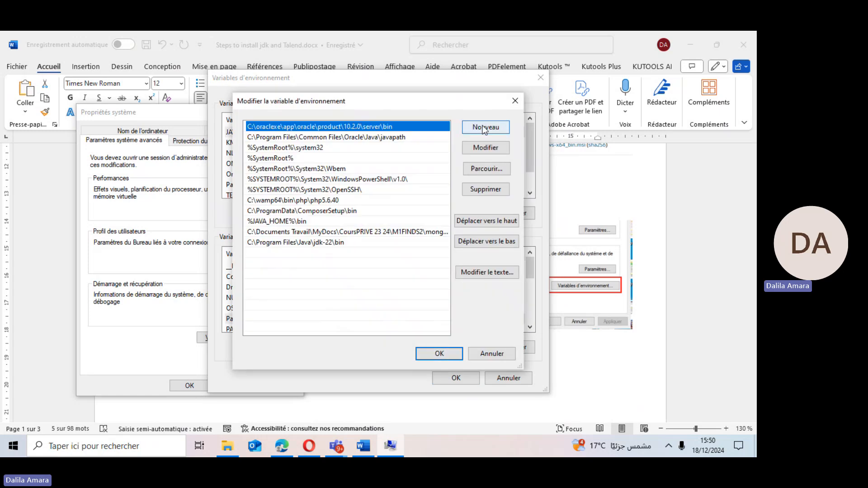
left_click(256, 246)
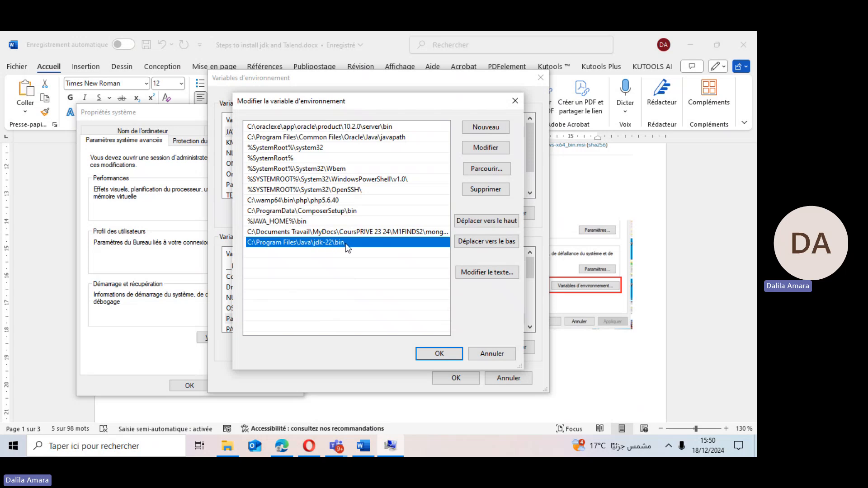
In File Explorer, browse to C:\Programmes\Java\jdk-22\bin, show its full path in the address bar, then close the window.
left_click(227, 447)
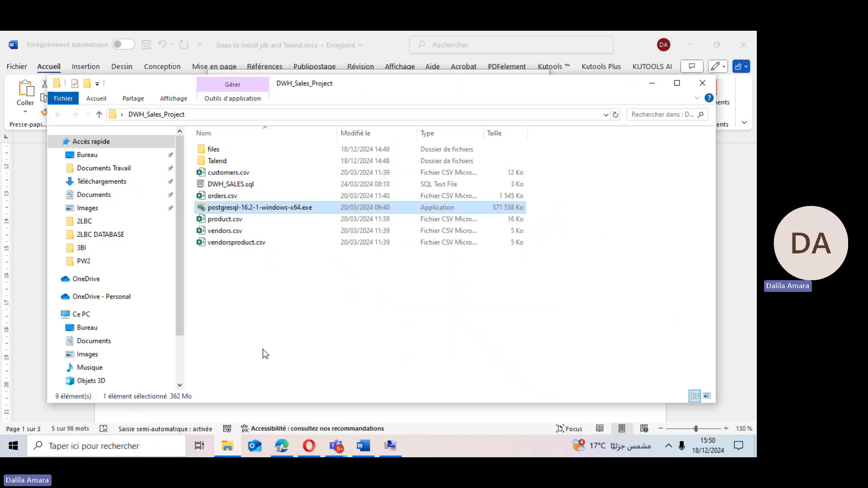
left_click_drag(180, 286, 183, 361)
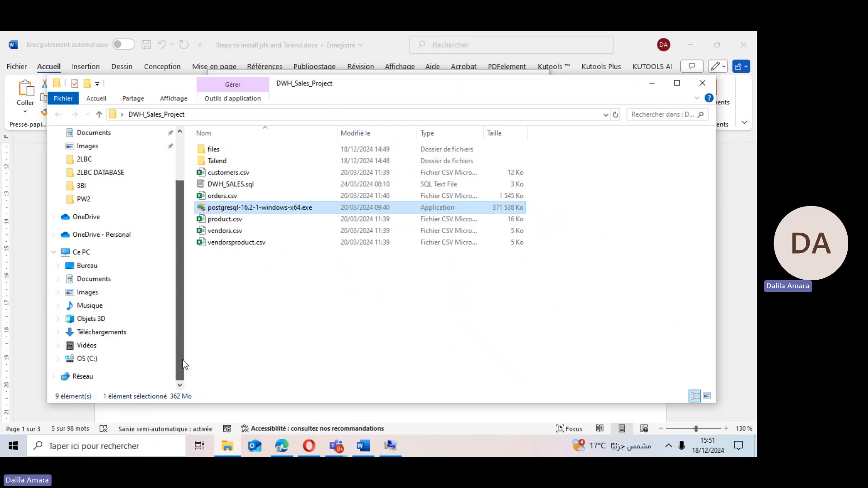
left_click(86, 358)
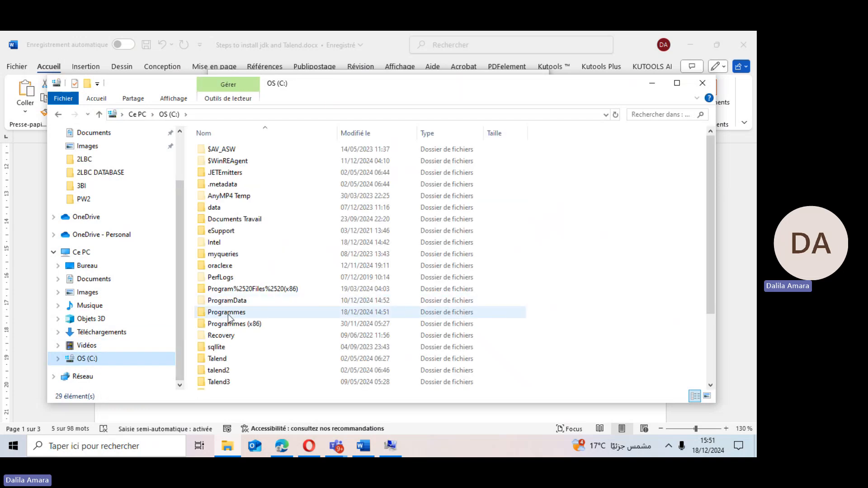
double_click(228, 315)
left_click(221, 266)
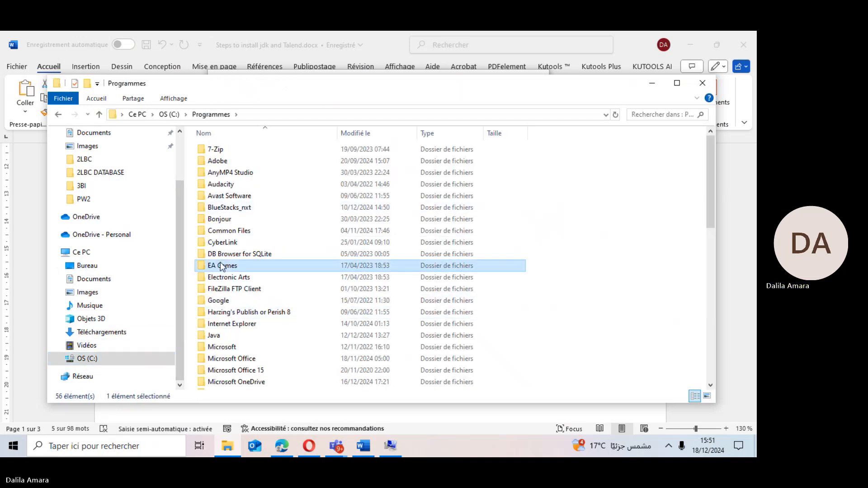
key("j")
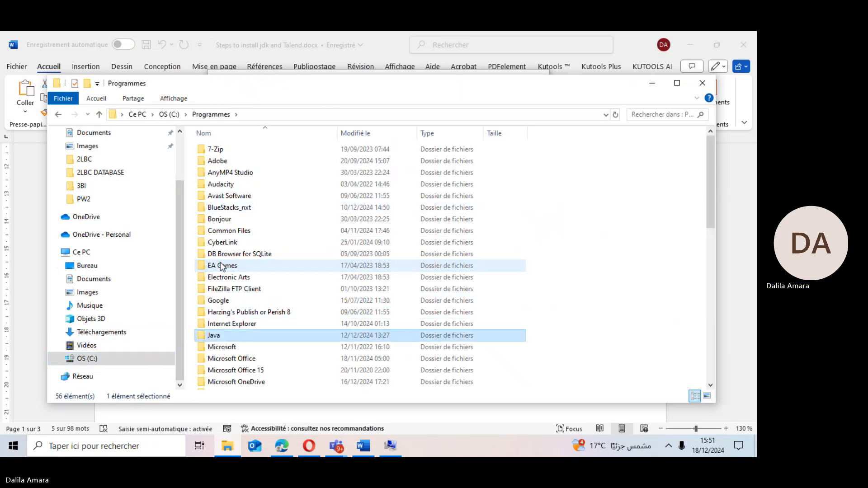
double_click(249, 336)
left_click(223, 153)
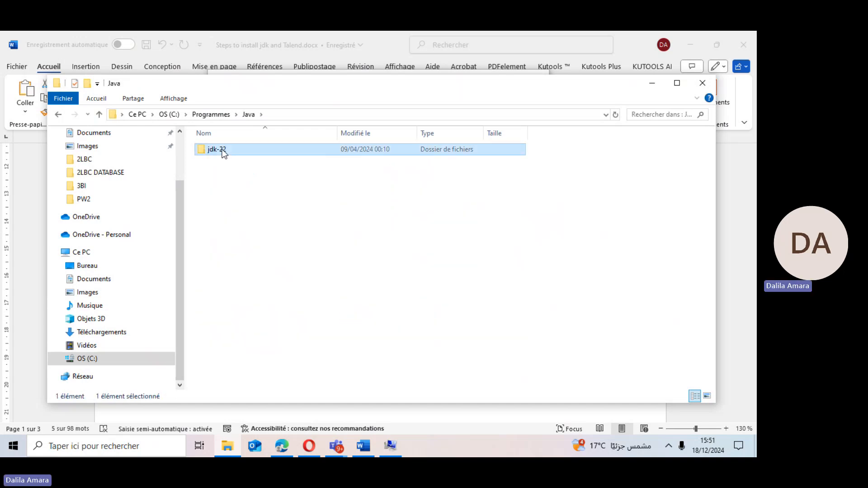
double_click(223, 152)
double_click(235, 150)
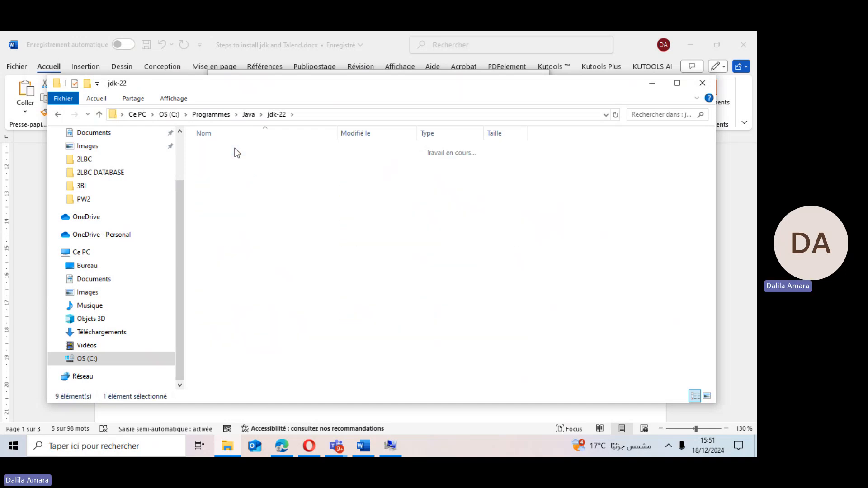
left_click(330, 115)
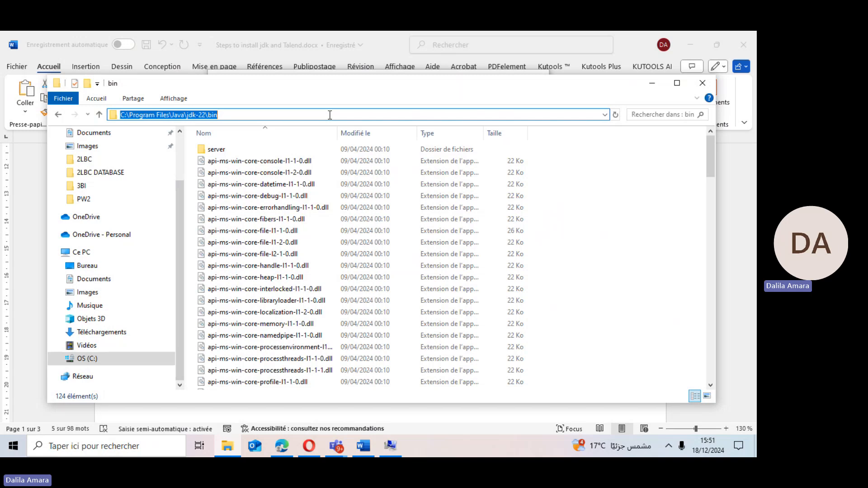
left_click(703, 85)
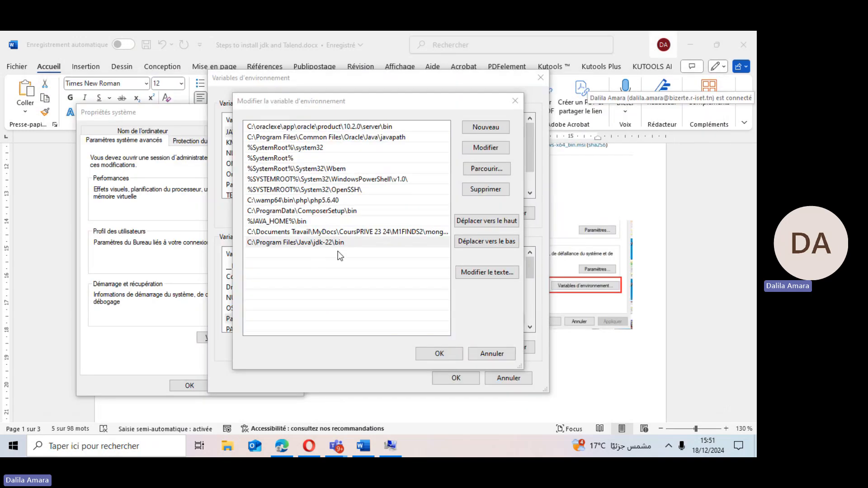
Confirm and close the Path editor, Environment Variables and System Properties dialogs.
left_click(430, 354)
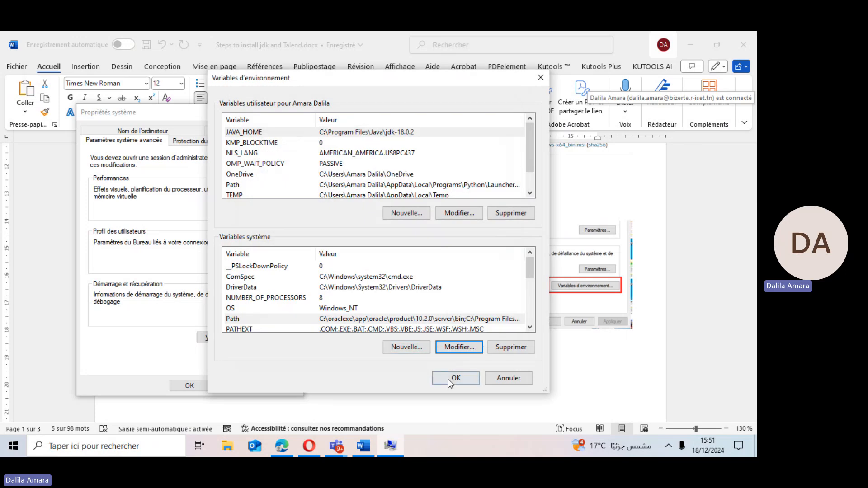
left_click(454, 378)
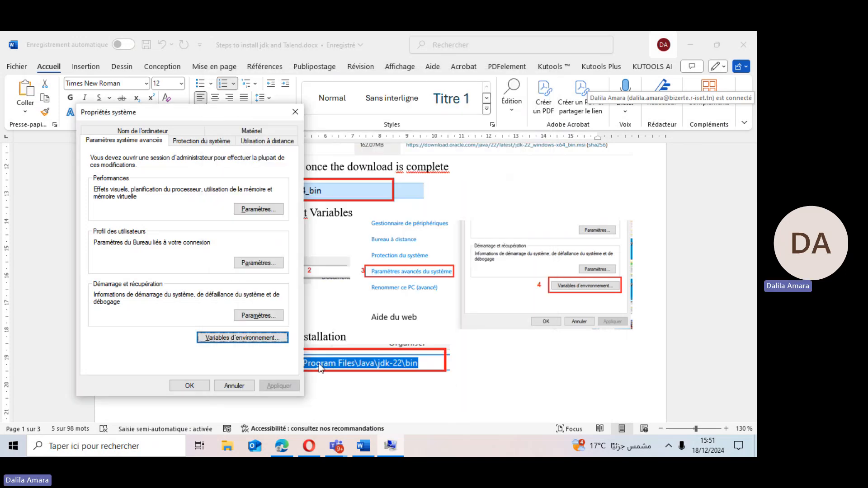
left_click(192, 387)
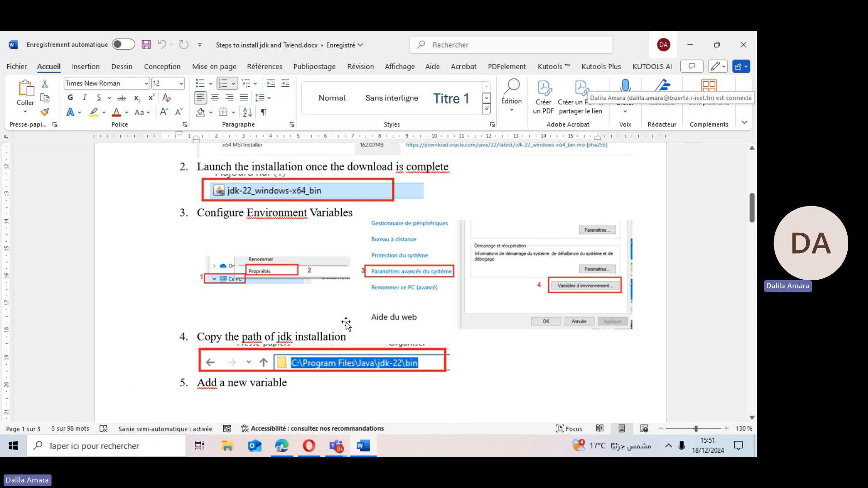
Scroll the document to the Etape 2 - Talend section with its download link.
left_click_drag(752, 216, 750, 177)
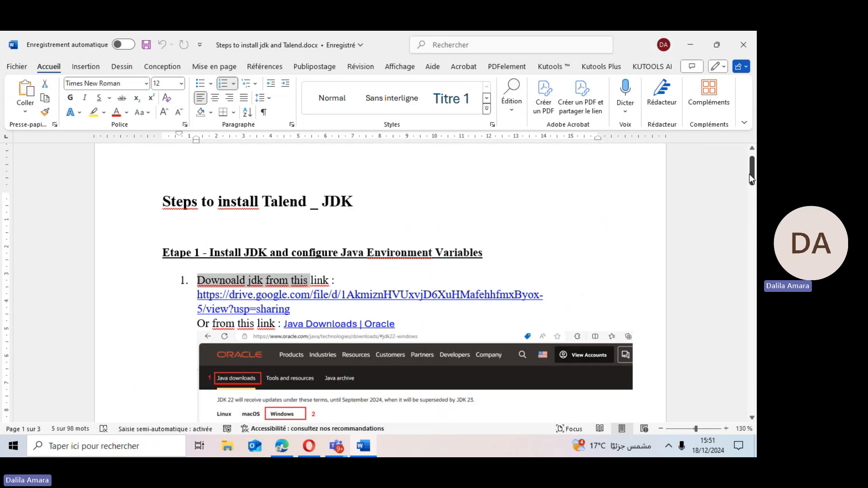
left_click(433, 239)
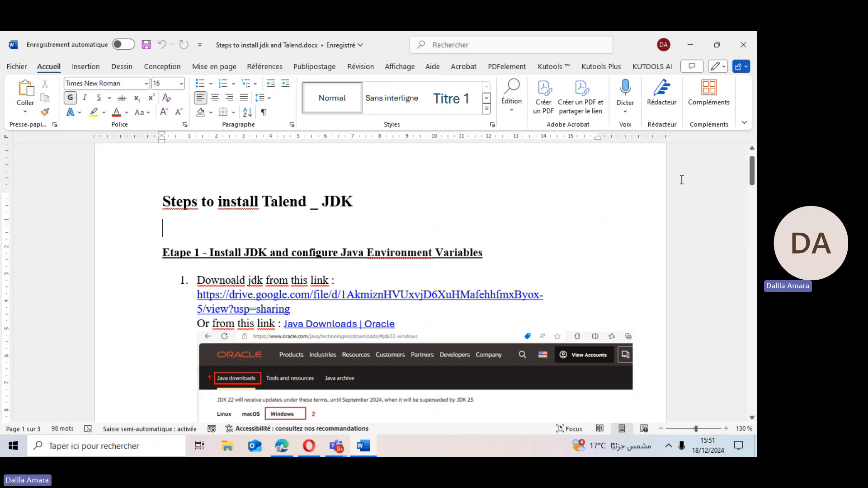
left_click_drag(752, 181, 730, 268)
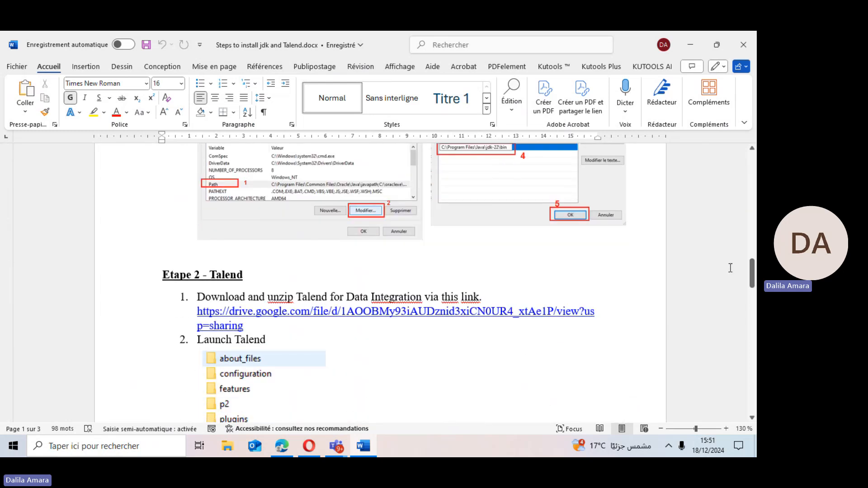
left_click(446, 312)
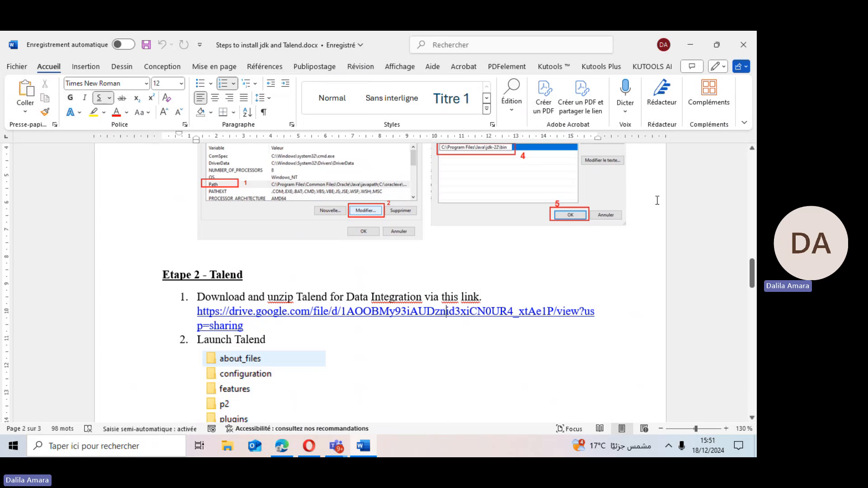
Open File Explorer and open the DWH_Sales_Project folder from the Desktop.
left_click(228, 447)
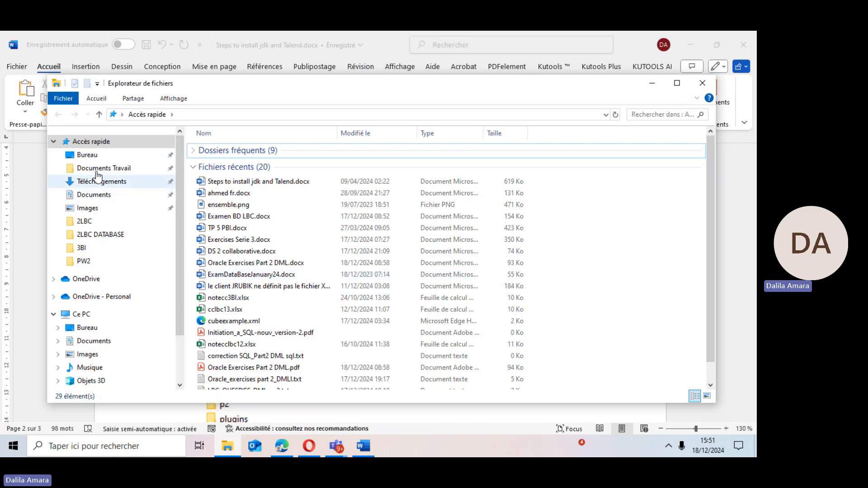
left_click(87, 155)
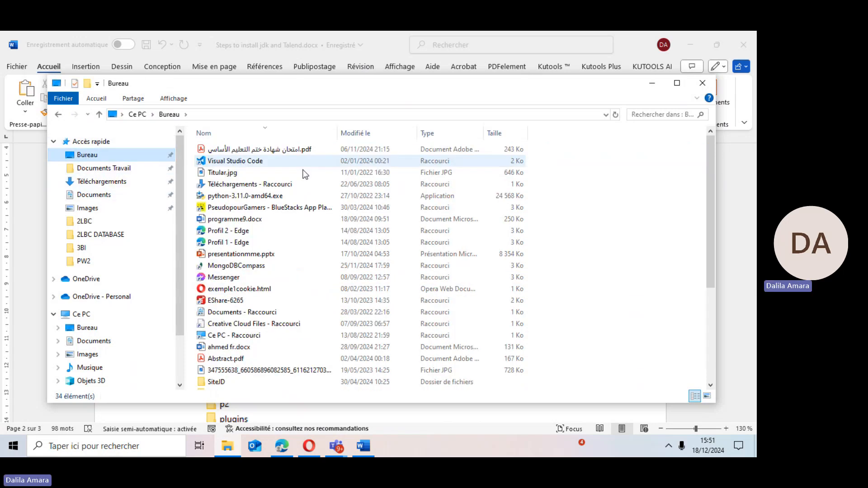
left_click(225, 291)
key("Down")
key("Down")
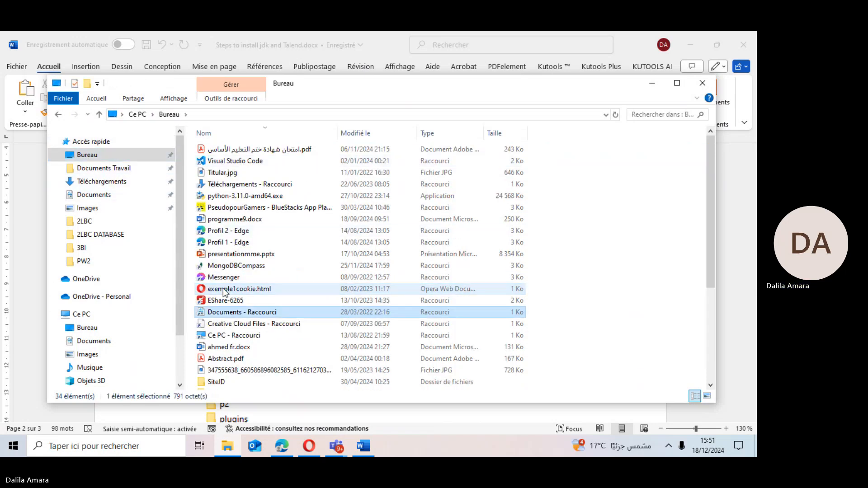
key("Down")
key("Down")
key("Down")
key("Down")
key("Down")
key("Down")
key("Down")
key("Down")
key("Down")
key("Down")
key("Down")
key("Down")
key("Down")
key("Down")
key("Down")
key("Return")
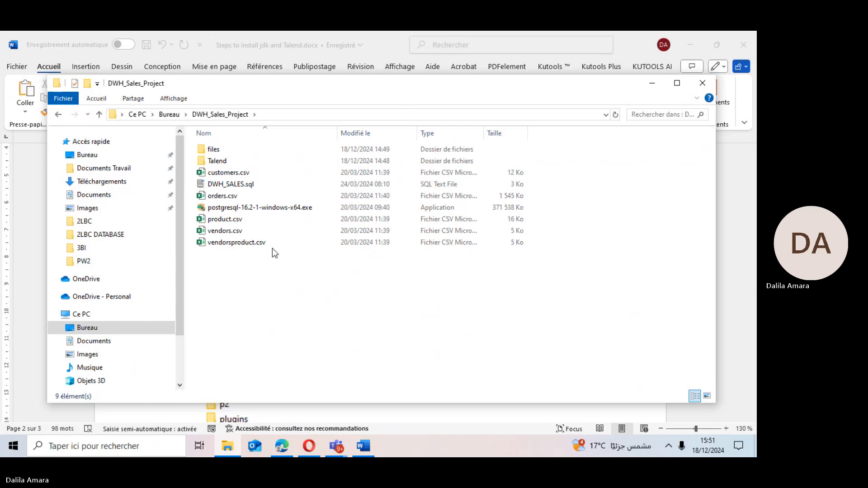
Open the Talend folder and launch TOS_DI-win-x86_64.exe.
left_click(227, 162)
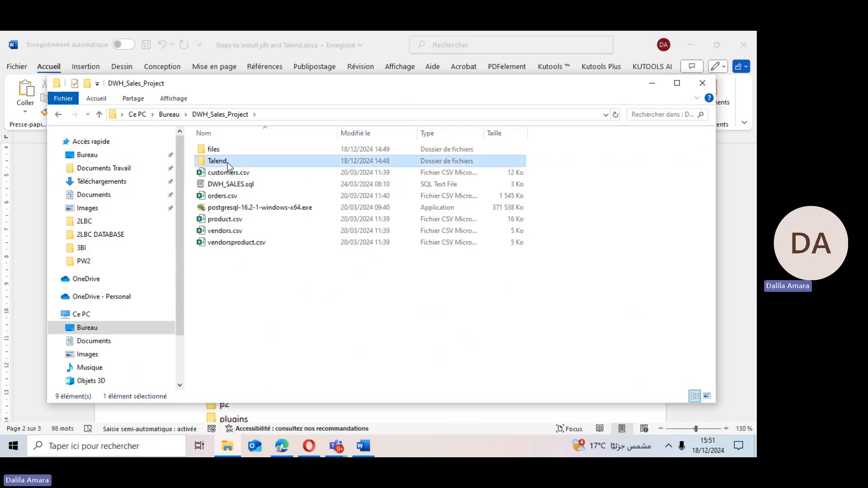
double_click(227, 162)
left_click(207, 279)
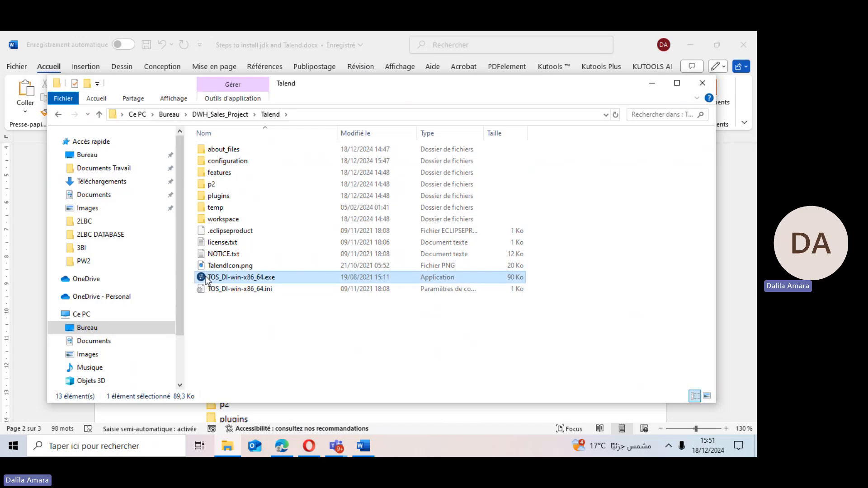
double_click(206, 279)
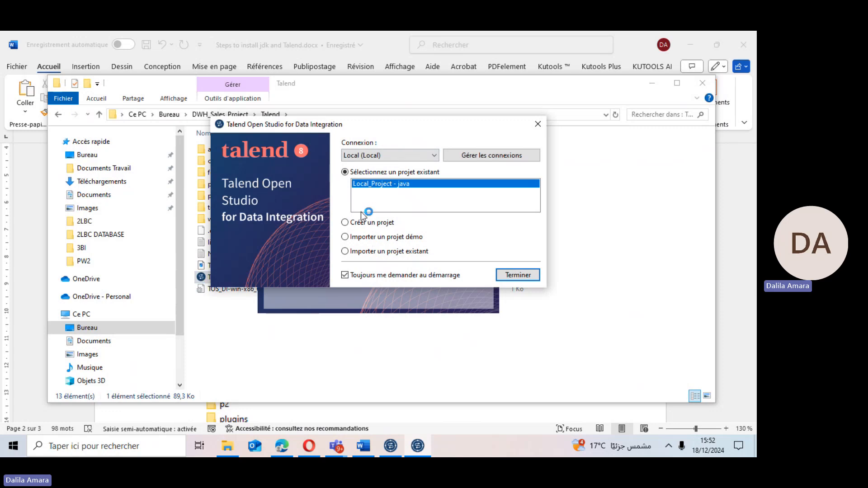
Open the connection manager and browse the workspace location to the Desktop's DWH_Sales_Project folder.
left_click(372, 226)
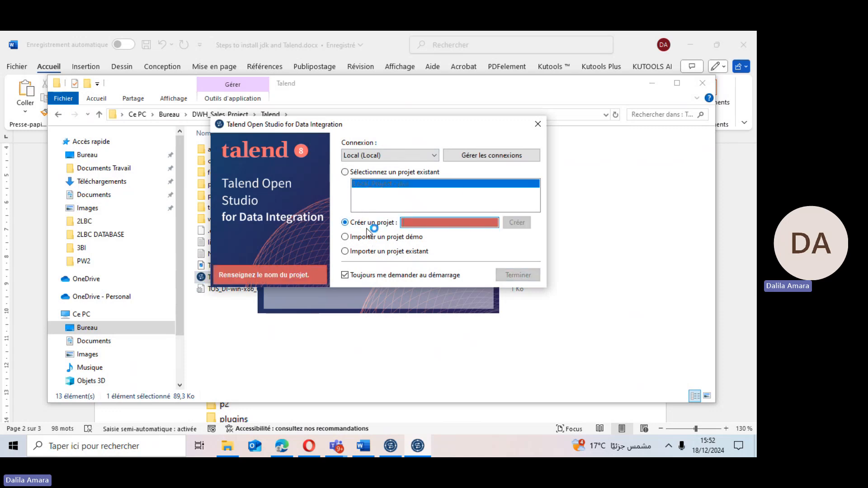
left_click(406, 228)
left_click(474, 156)
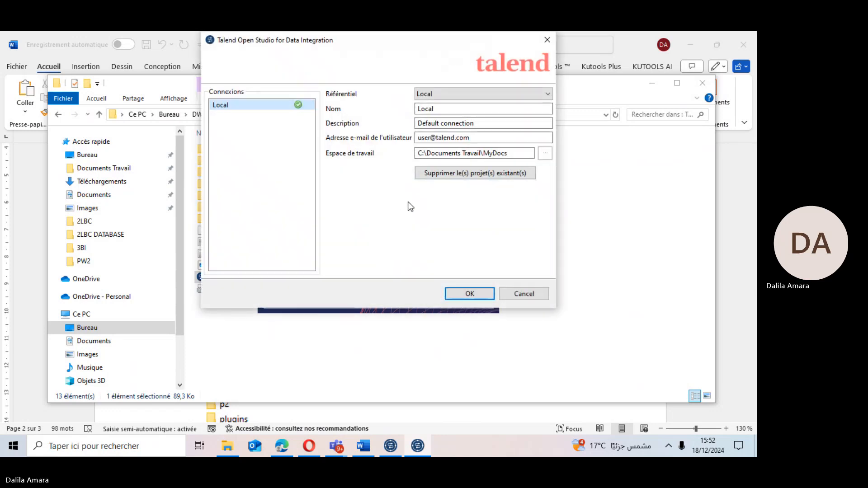
left_click(544, 154)
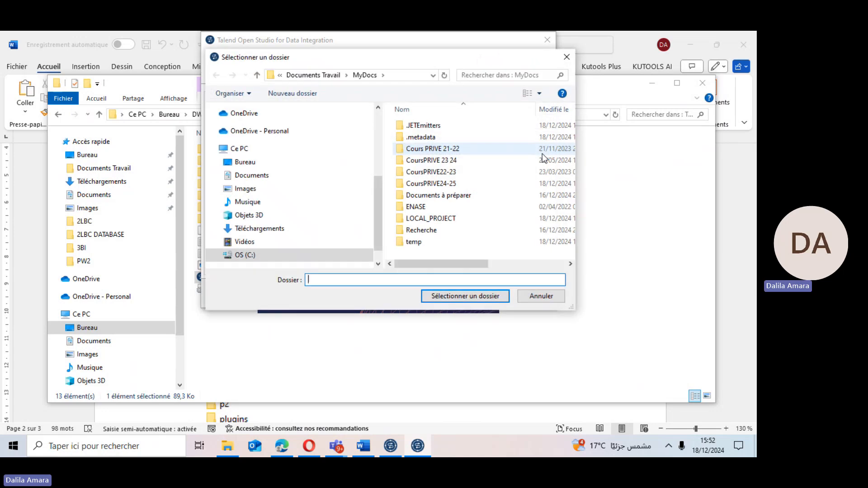
left_click_drag(378, 219, 378, 143)
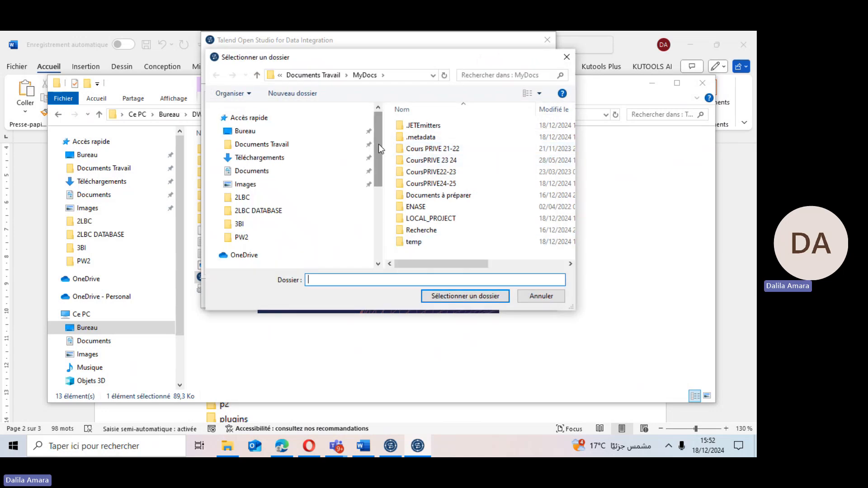
left_click(254, 132)
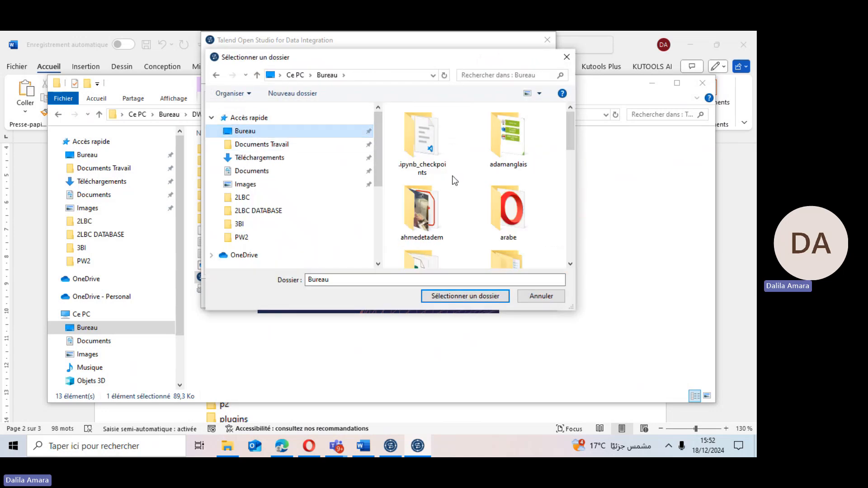
left_click_drag(569, 133, 564, 199)
scroll(557, 218, "down", 3)
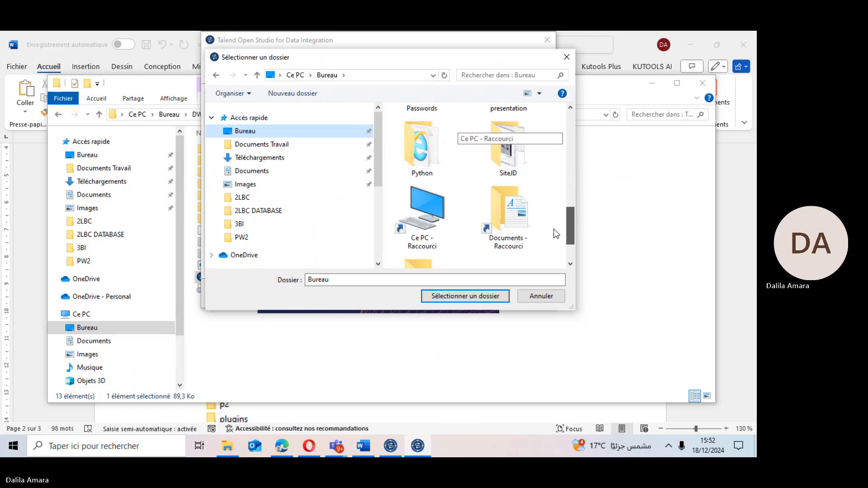
scroll(549, 243, "up", 2)
scroll(553, 225, "up", 5)
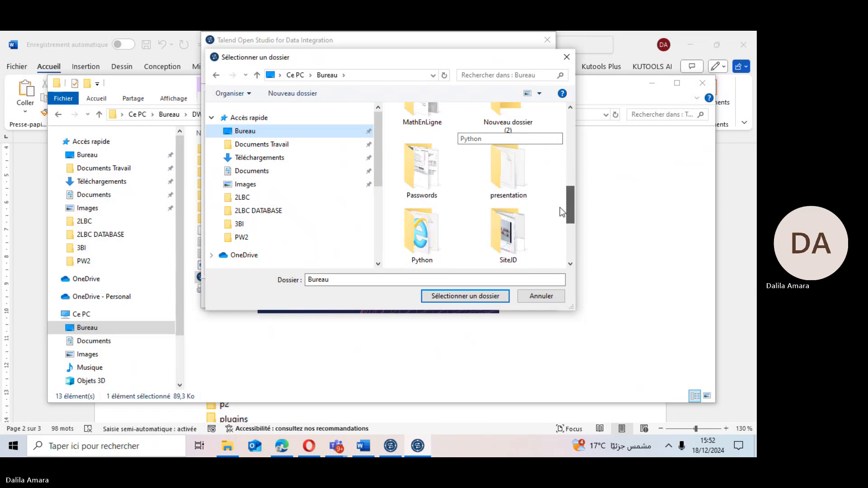
left_click_drag(568, 163, 561, 126)
left_click(505, 217)
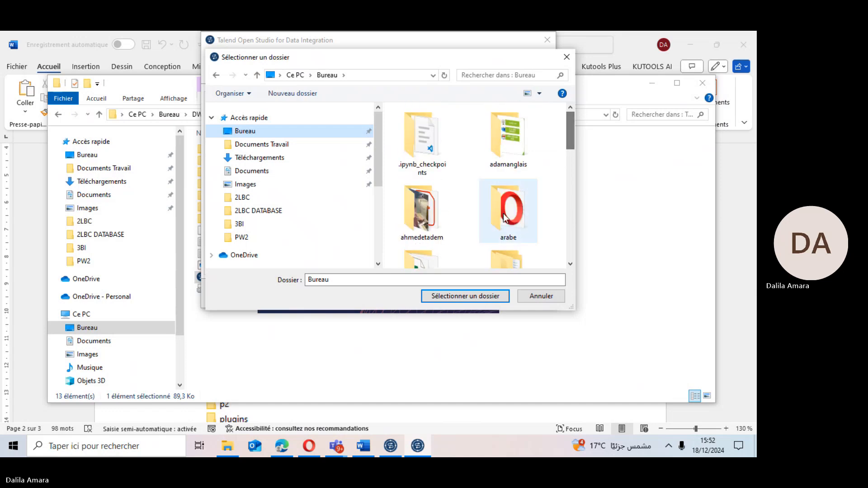
key("d")
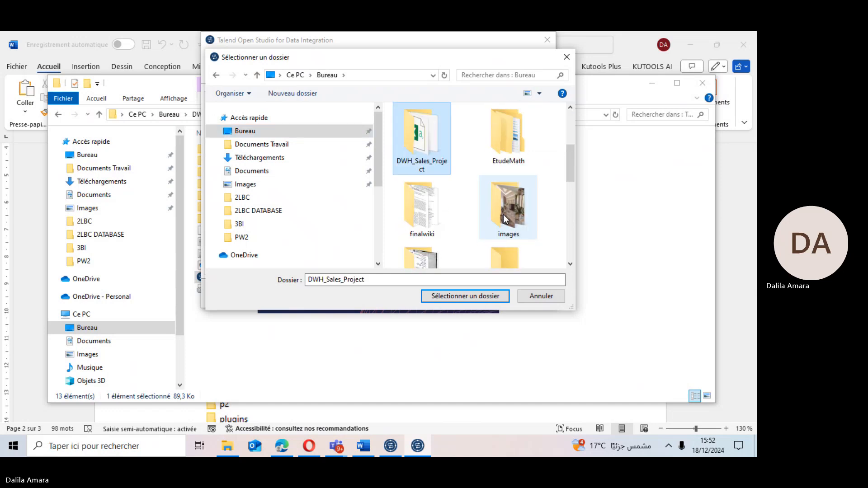
double_click(428, 145)
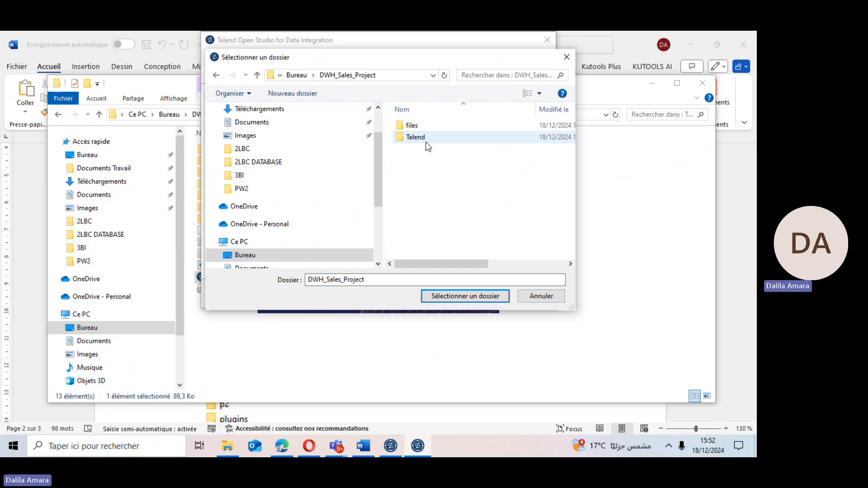
Create a new folder named practicalworks inside DWH_Sales_Project.
right_click(422, 174)
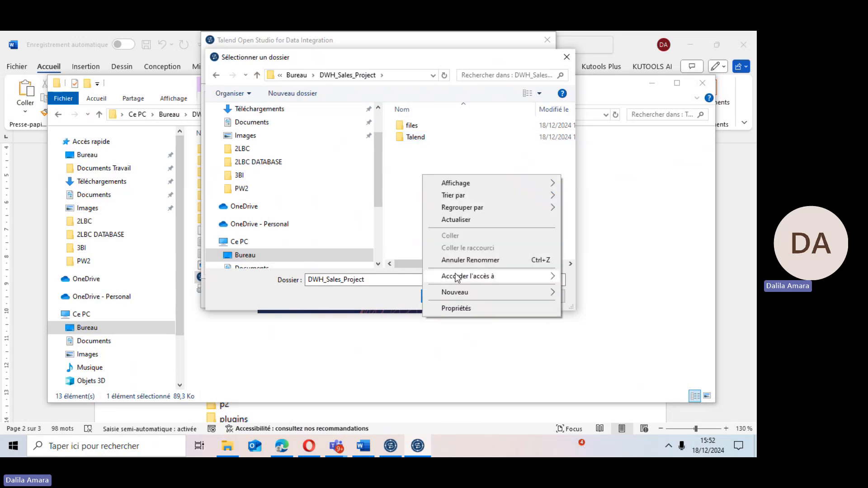
mouse_move(452, 295)
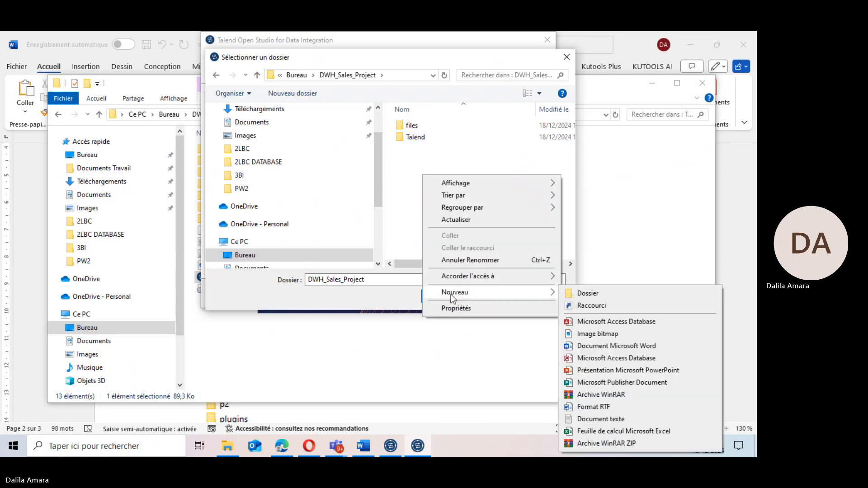
left_click(593, 294)
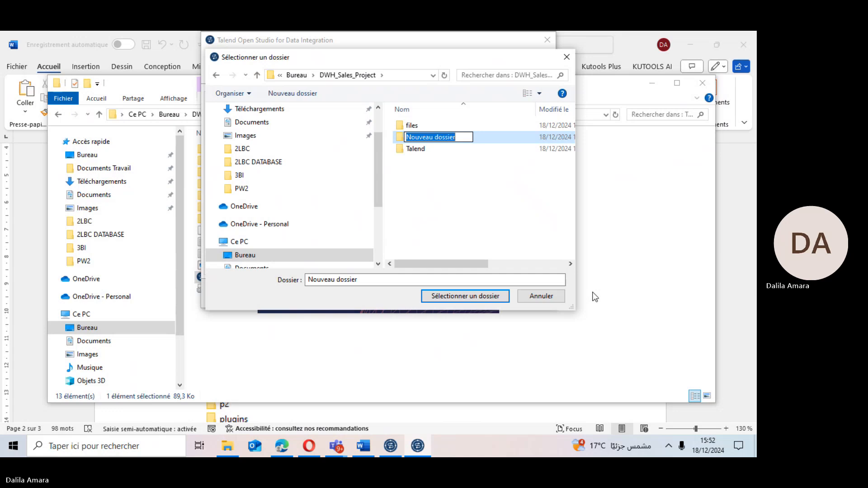
type("pr")
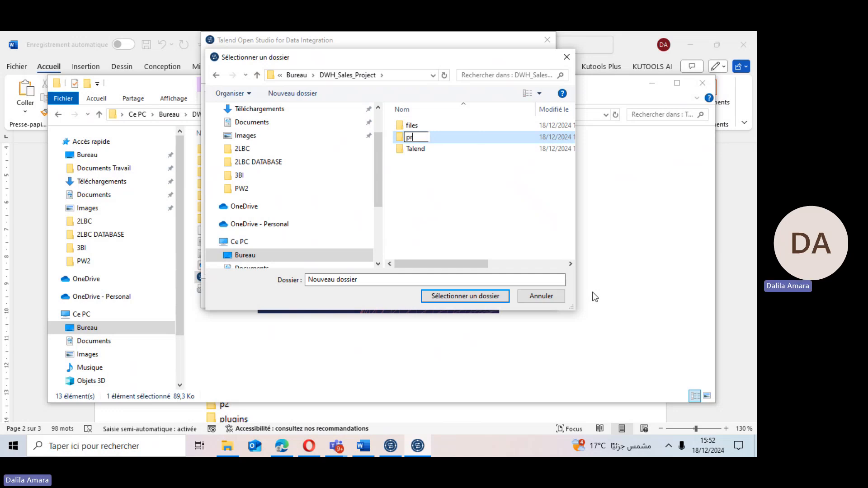
type("actical")
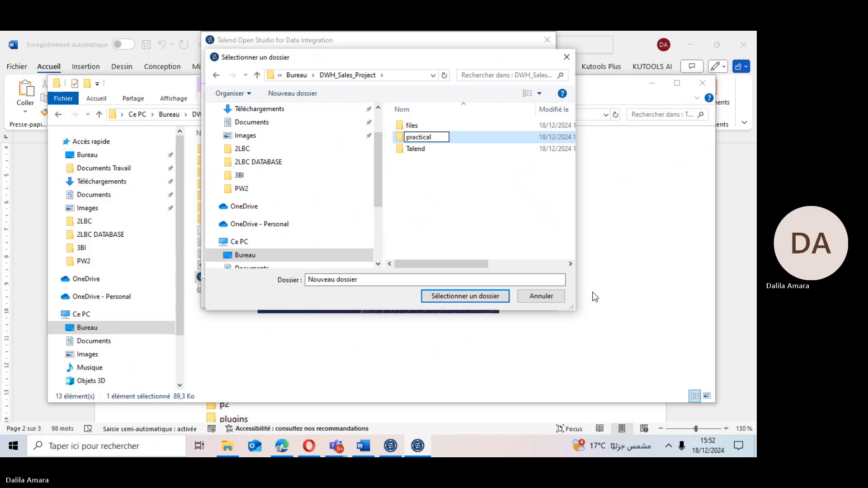
type("works")
key("Return")
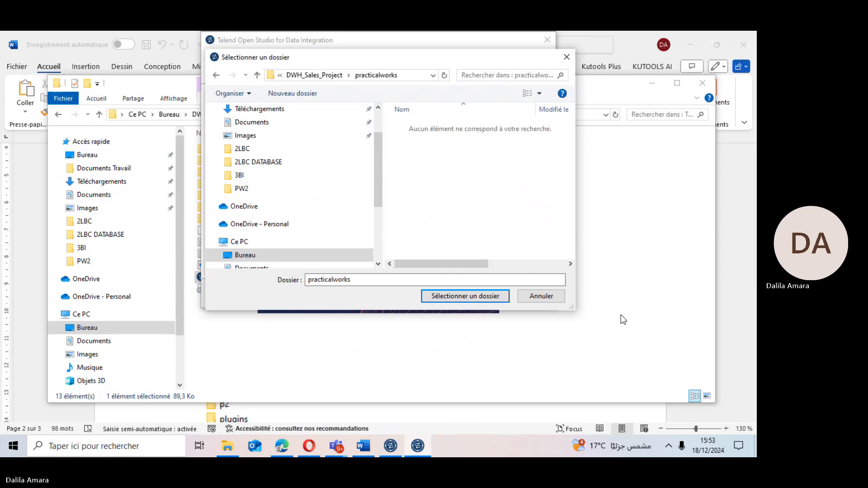
Set the practicalworks folder as the Local connection's workspace, confirm, and restart Talend.
left_click(462, 297)
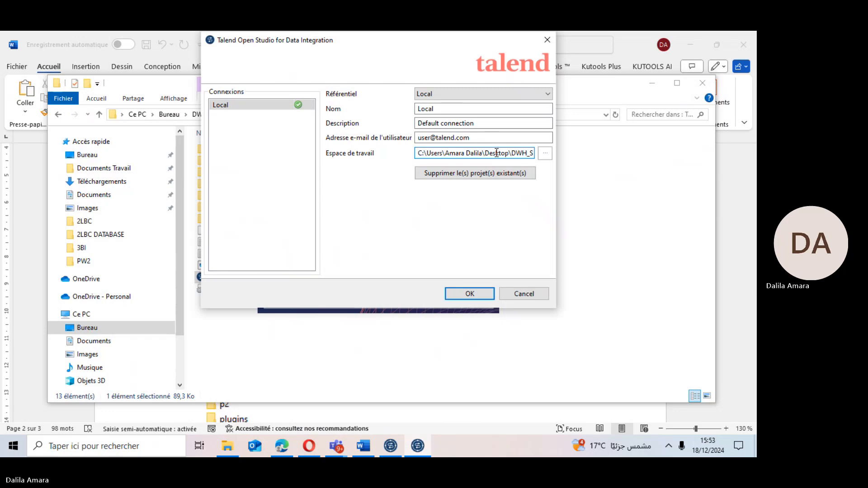
key("Right")
key("Right")
key("Right")
key("Right")
key("Right")
key("Right")
key("Right")
key("Right")
key("Right")
key("Right")
key("Right")
key("Right")
key("Right")
key("Right")
key("Right")
key("Right")
key("Right")
key("Right")
key("Right")
key("Right")
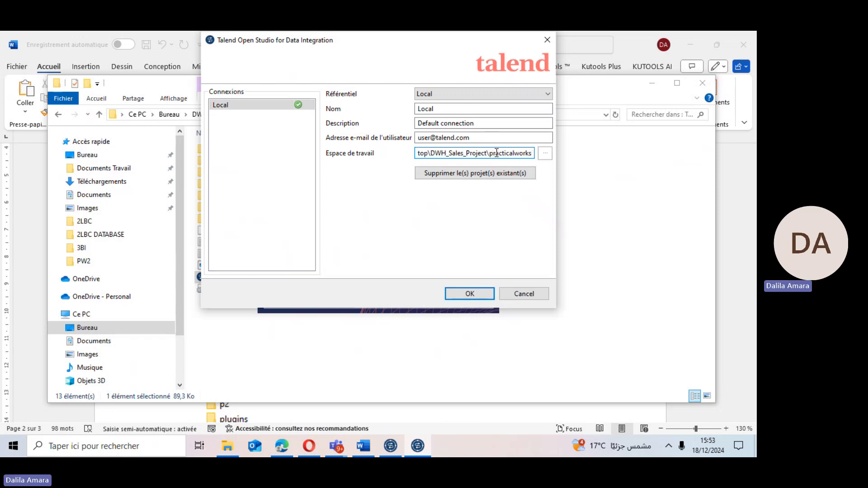
left_click(471, 294)
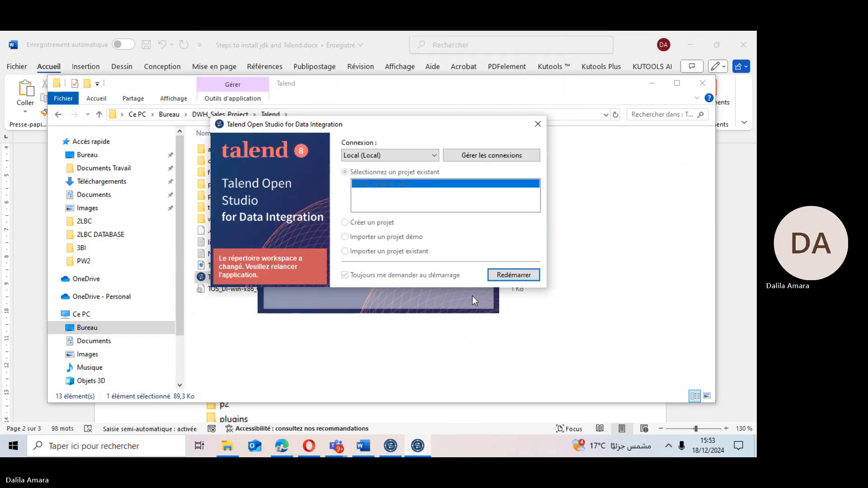
left_click(500, 276)
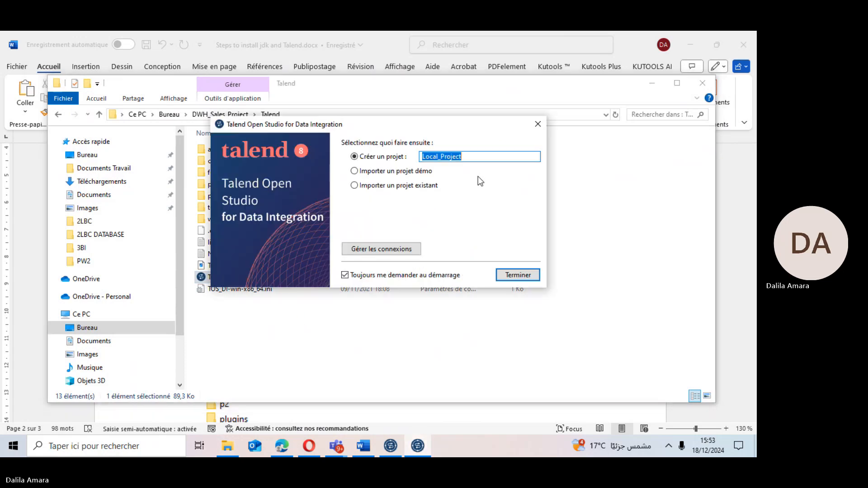
Finish the startup wizard creating the project Local_Project.
left_click(396, 446)
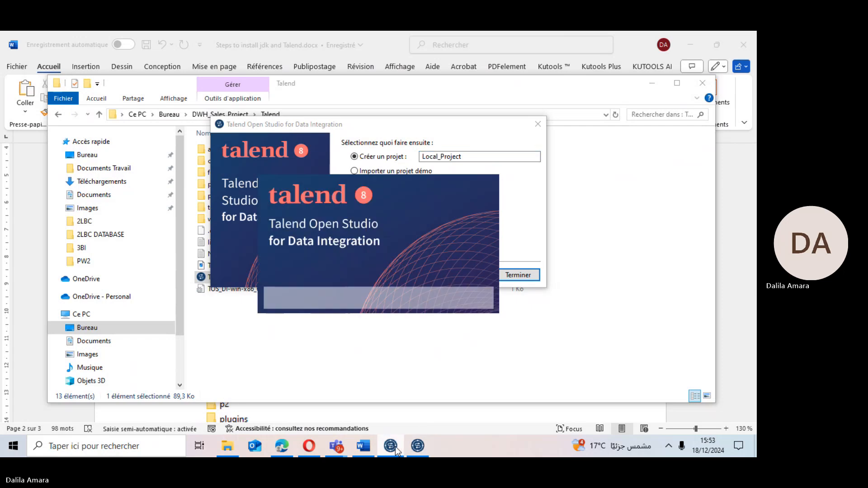
left_click(528, 227)
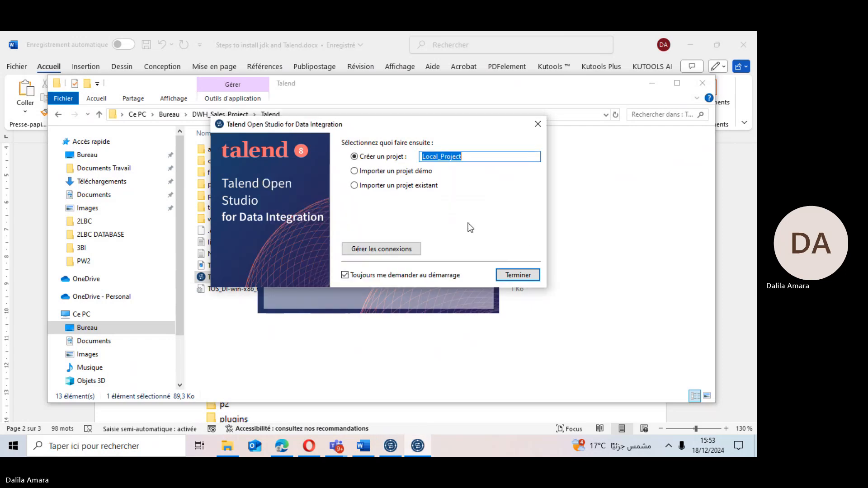
left_click(514, 274)
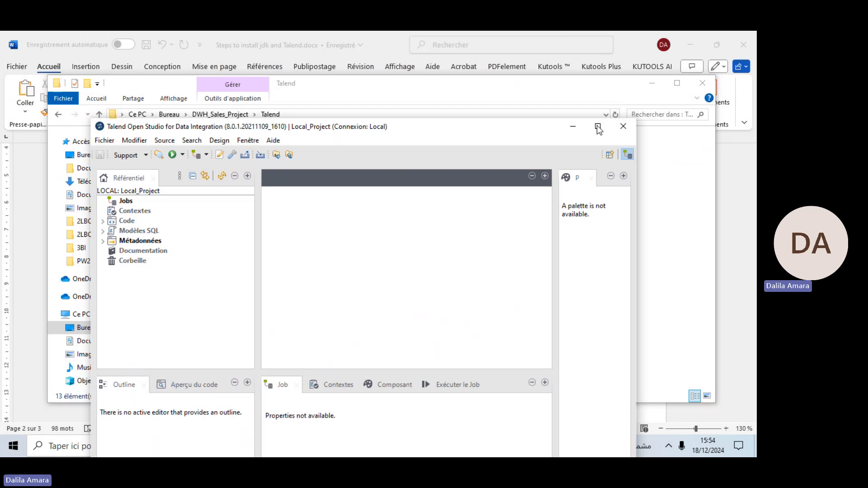
Maximize the Studio window and close the welcome tour.
left_click(598, 128)
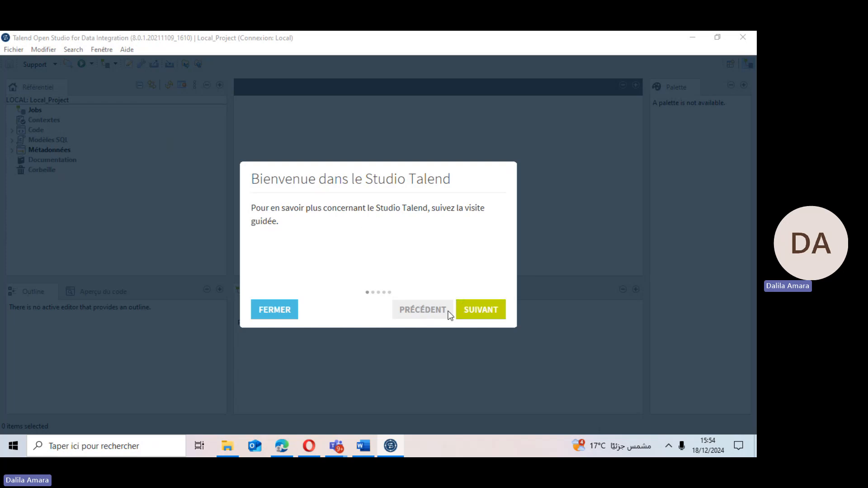
left_click(273, 314)
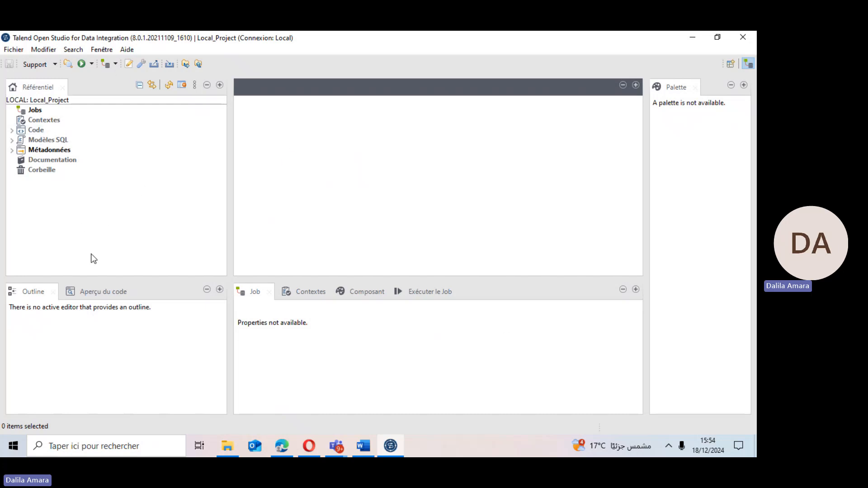
Expand the Métadonnées node in the repository tree.
left_click(32, 111)
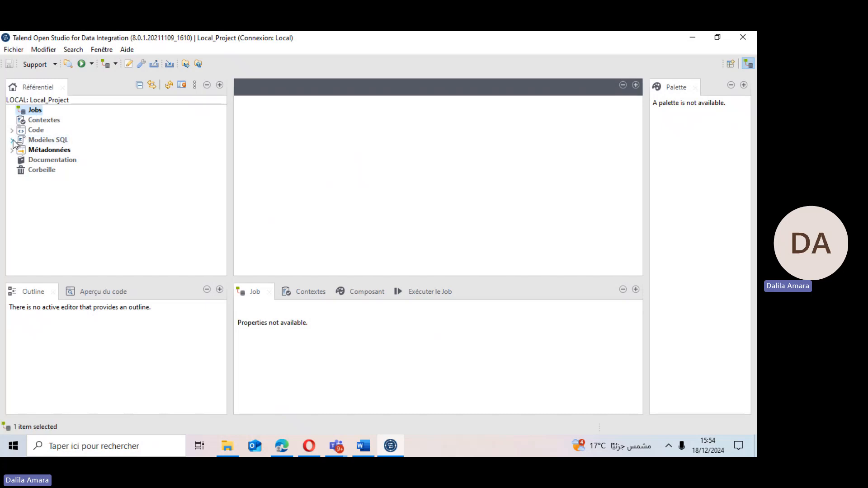
left_click(12, 150)
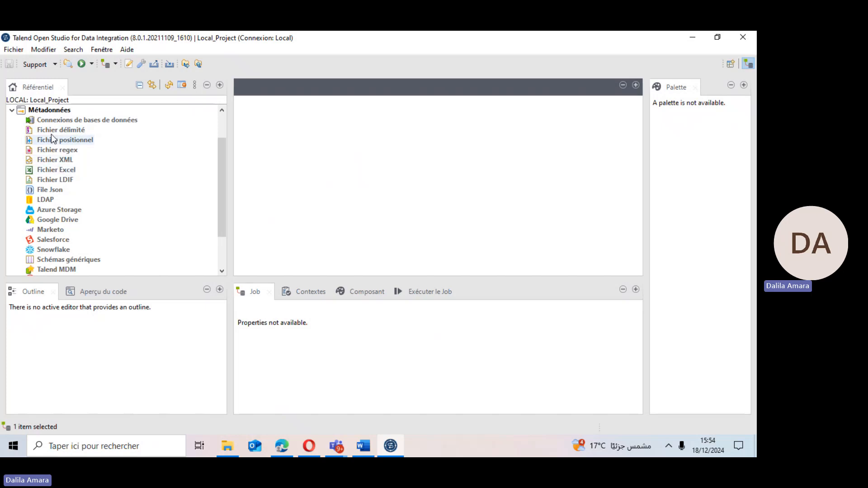
Select the database connections entry, then collapse the Métadonnées node in the repository tree.
left_click(46, 123)
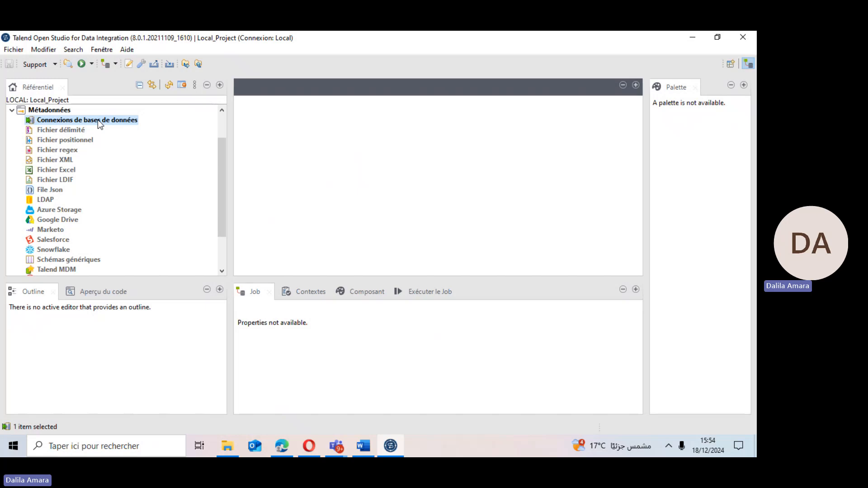
left_click(12, 110)
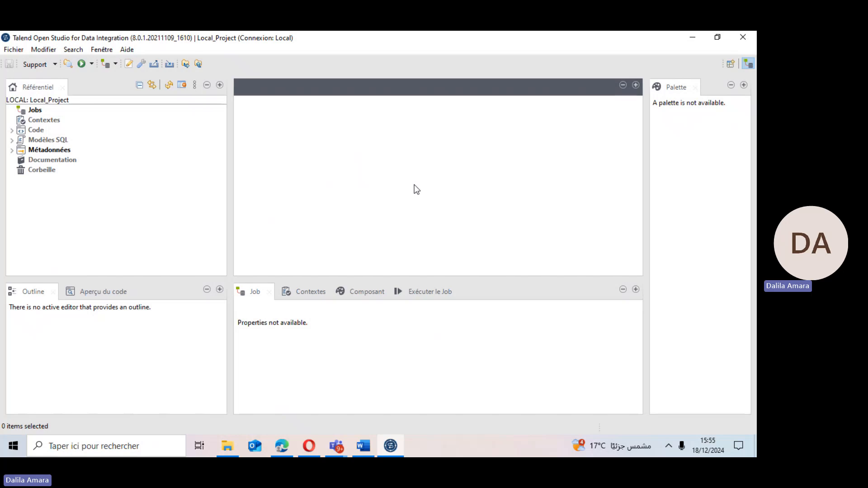
Launch the postgresql-16.2-1-windows-x64.exe installer from the DWH_Sales_Project folder.
left_click(693, 40)
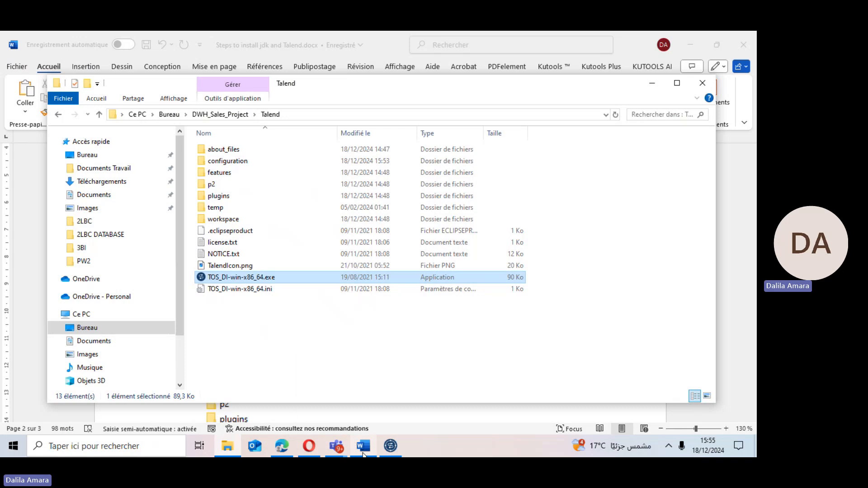
left_click(230, 446)
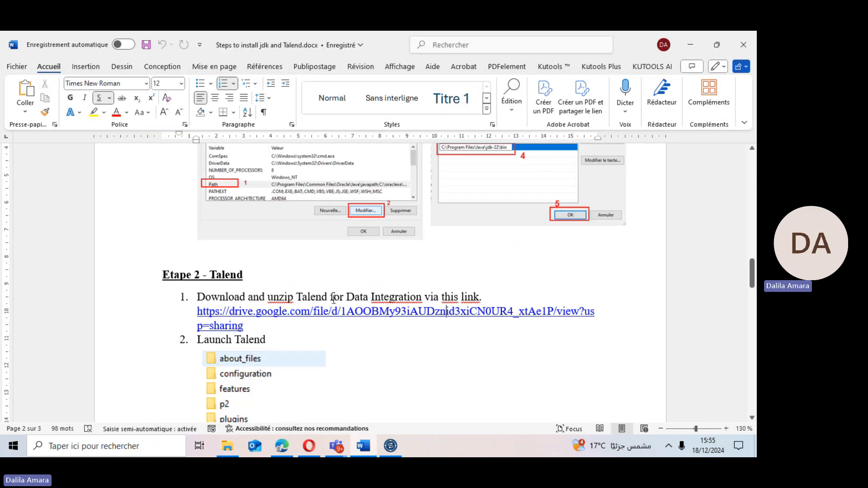
mouse_move(227, 447)
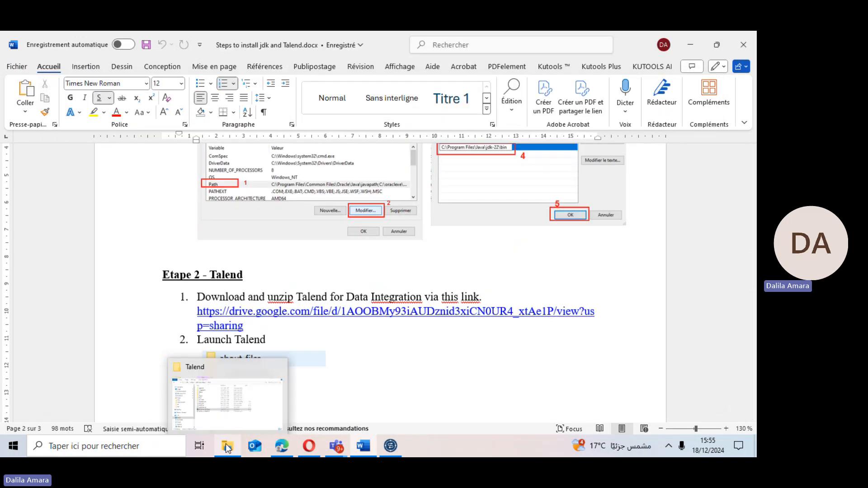
left_click(228, 412)
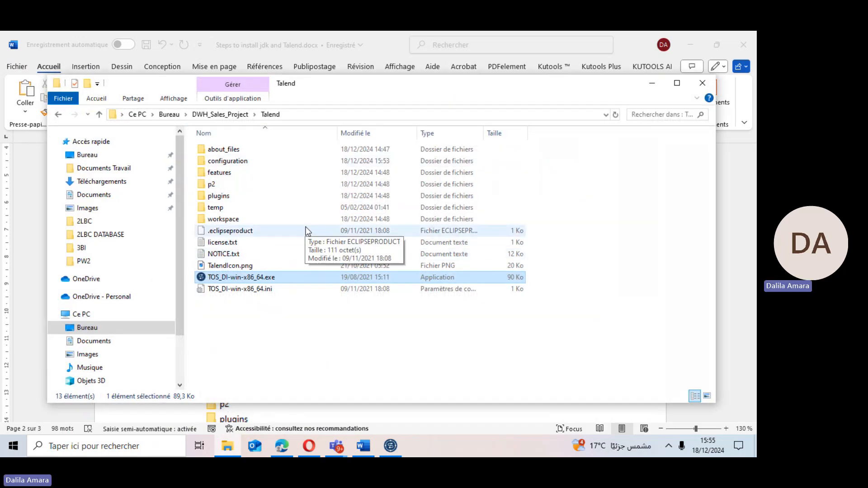
left_click(215, 116)
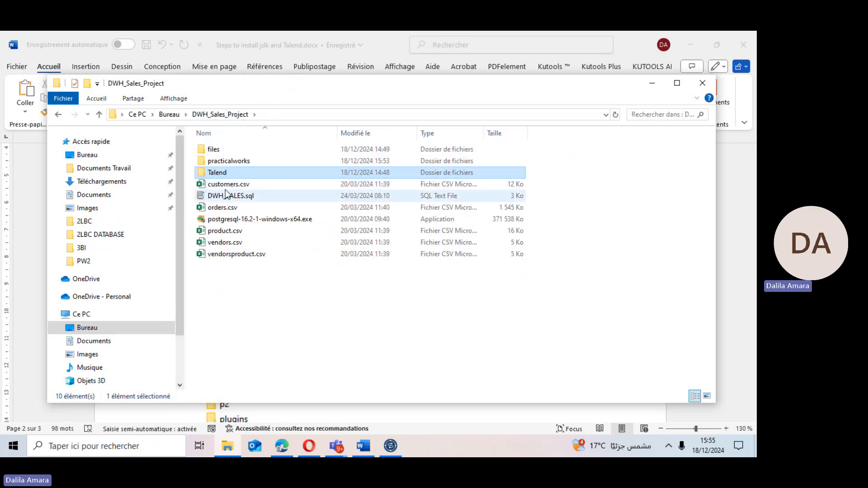
left_click(234, 221)
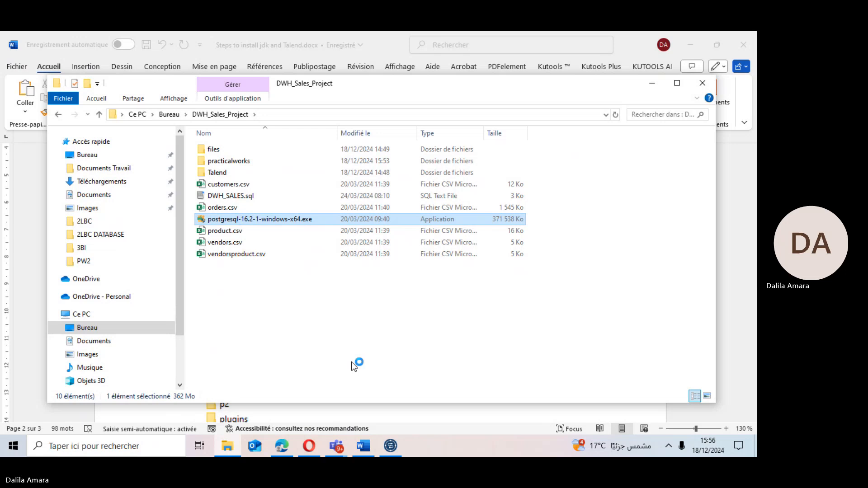
Close Talend Studio.
left_click(391, 446)
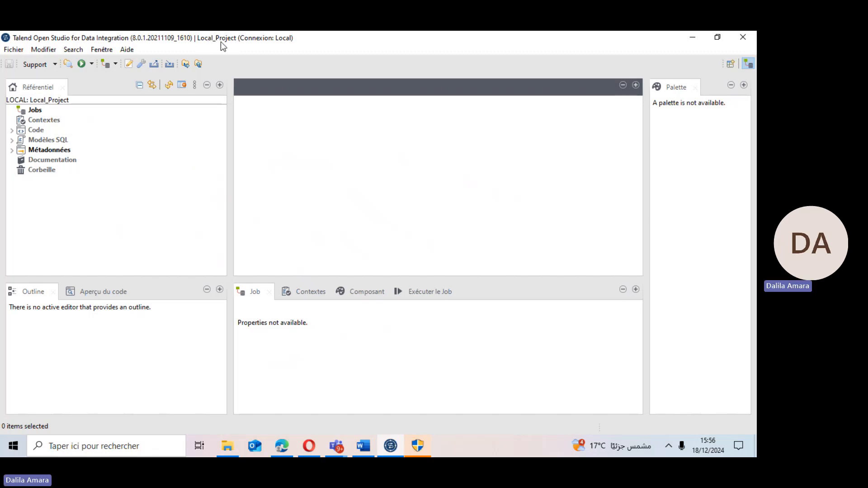
left_click(749, 36)
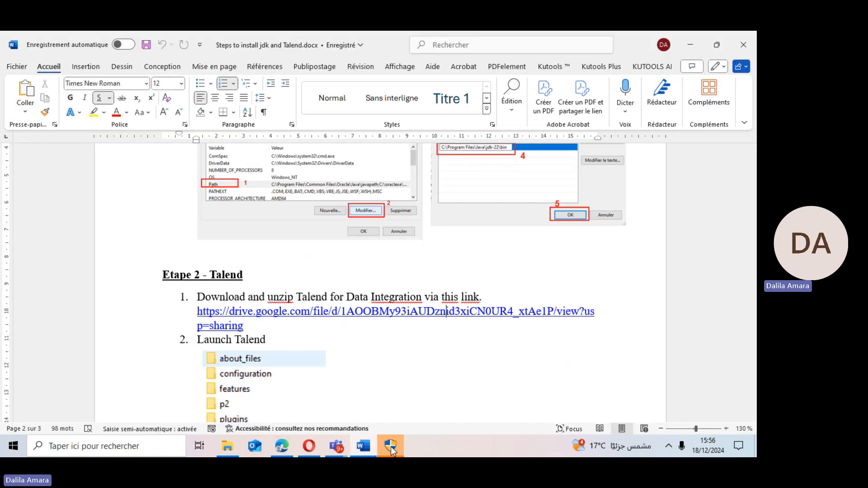
Approve the PostgreSQL installer's administrator permission prompt.
left_click(231, 448)
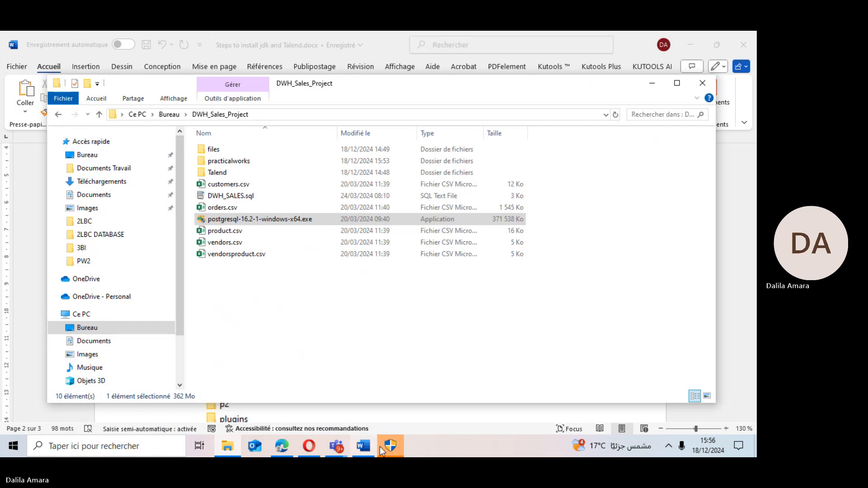
left_click(402, 440)
left_click(351, 314)
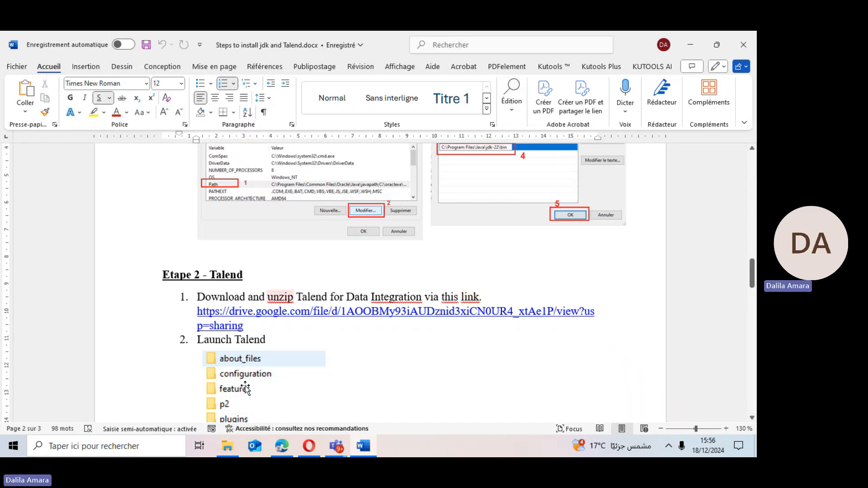
Relaunch Talend from the Talend folder, create a new project named Sales_project, and open it.
left_click(229, 447)
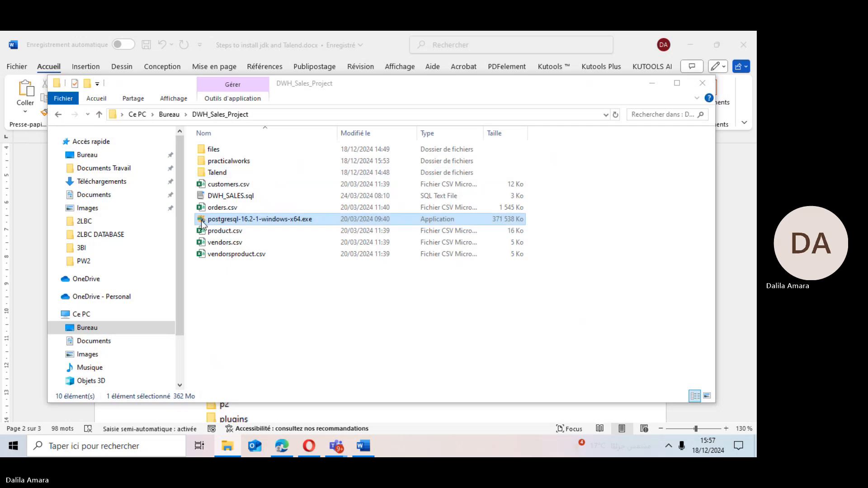
double_click(213, 173)
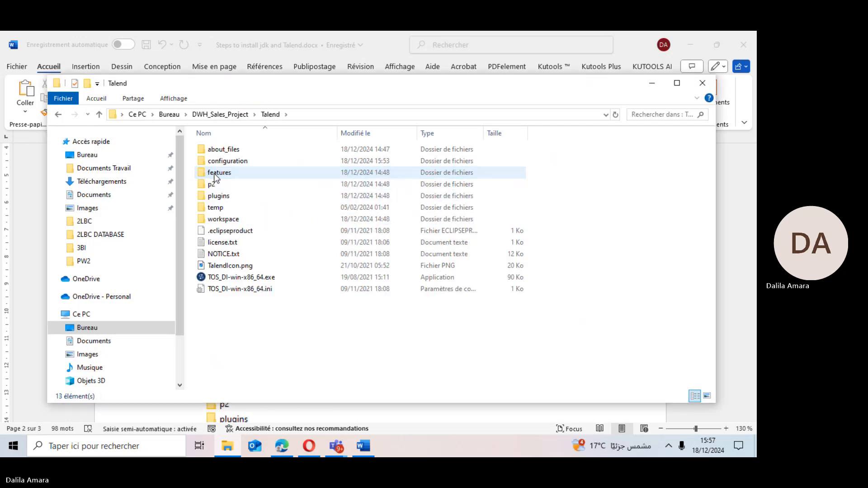
double_click(207, 277)
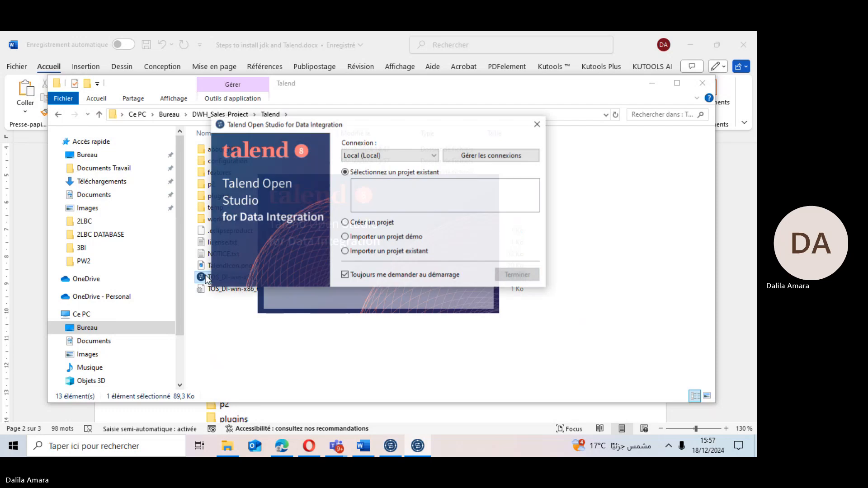
left_click(382, 223)
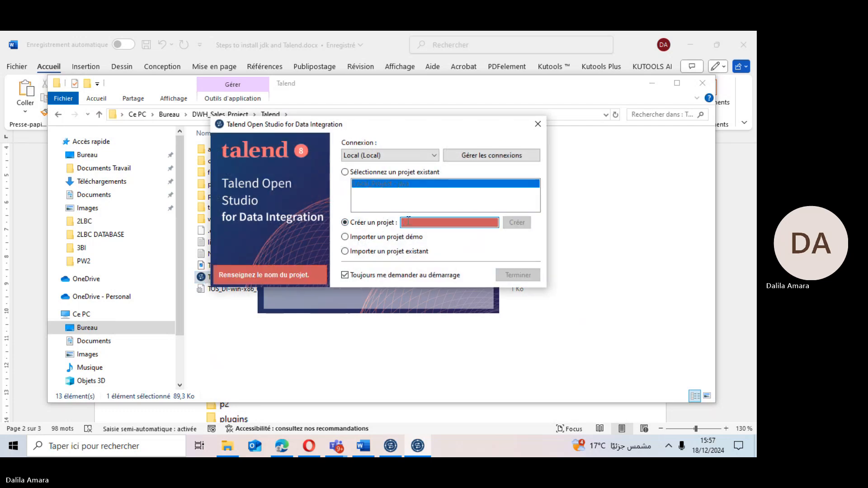
type("Sales_")
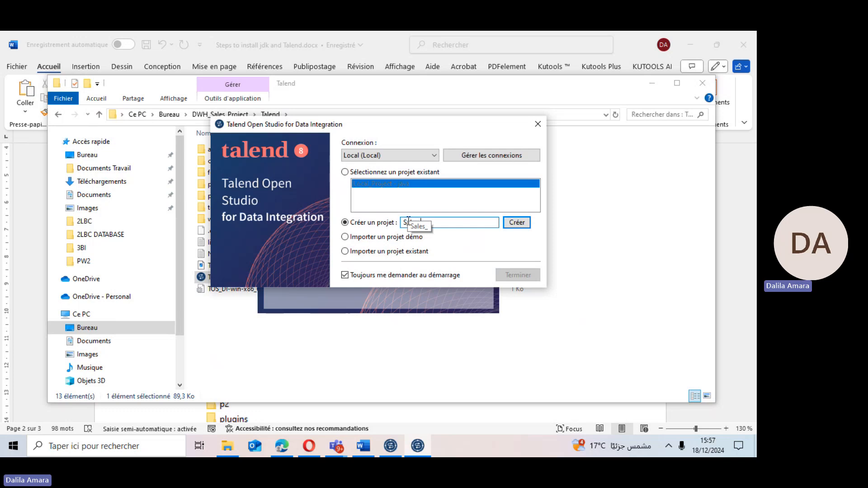
type("project")
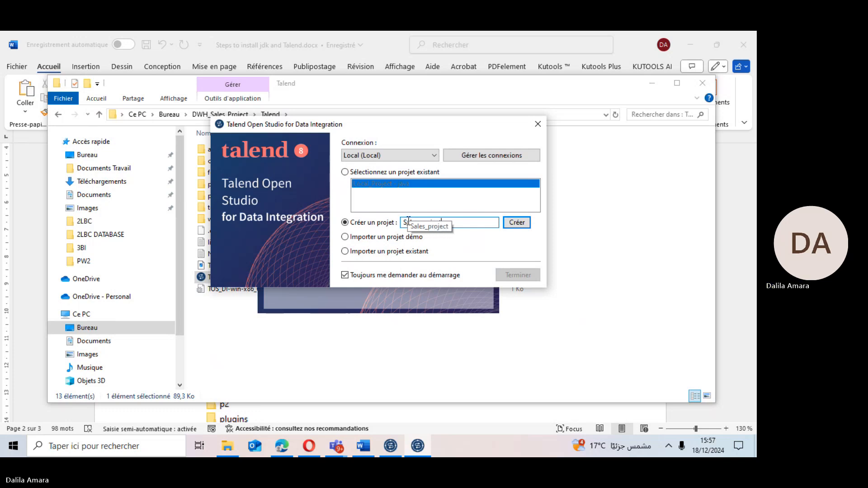
left_click(516, 223)
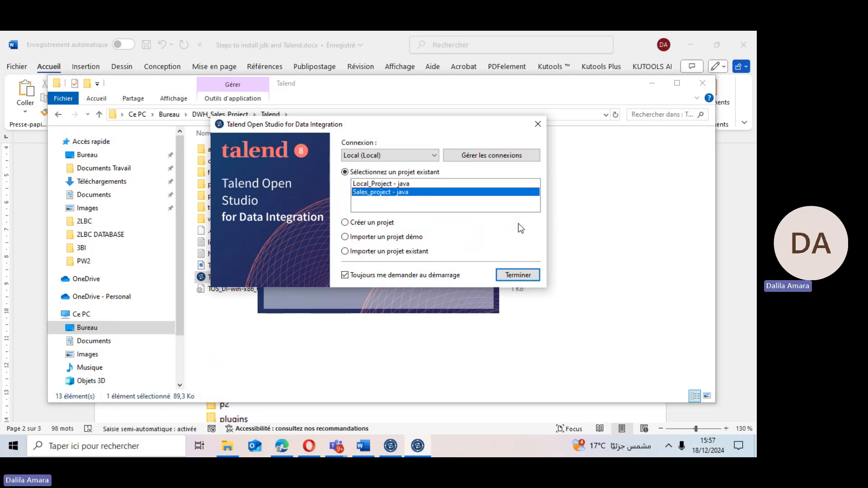
left_click(522, 275)
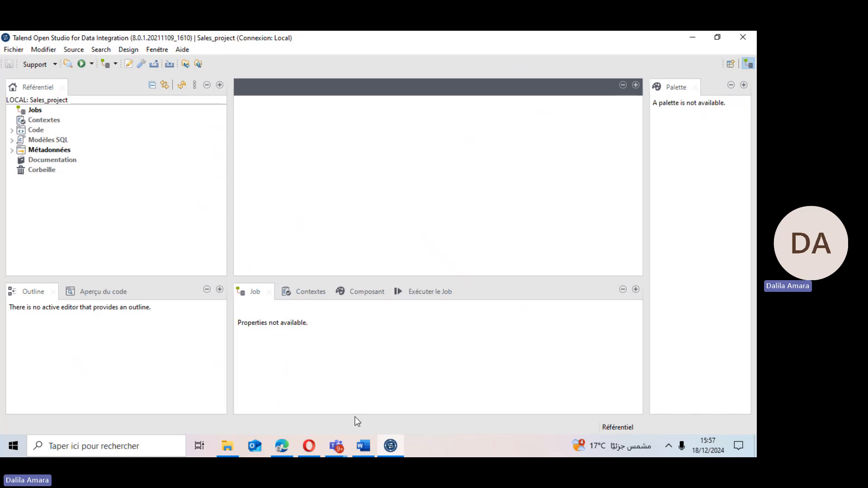
Bring up the PostgreSQL installation wizard and proceed past the welcome and component pages keeping all components selected.
left_click(390, 446)
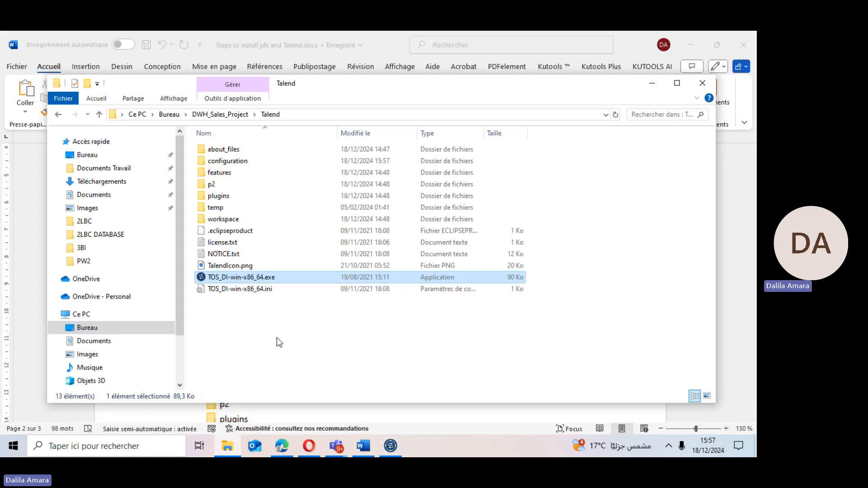
left_click(277, 337)
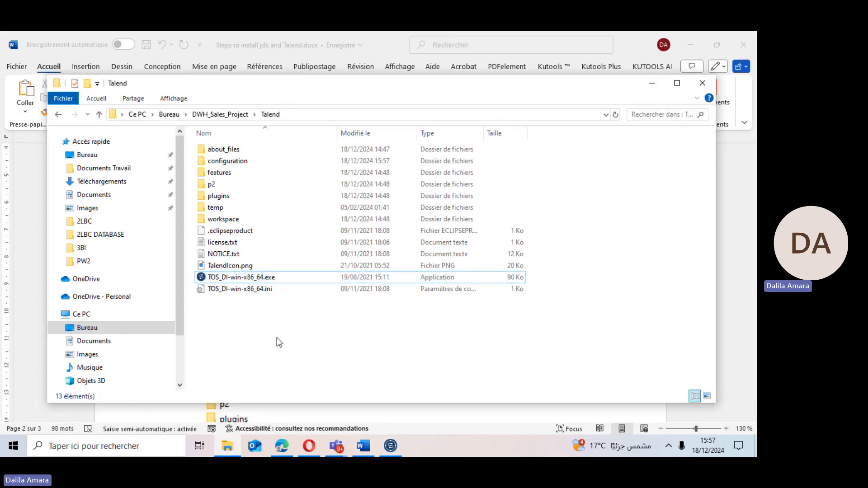
left_click(652, 83)
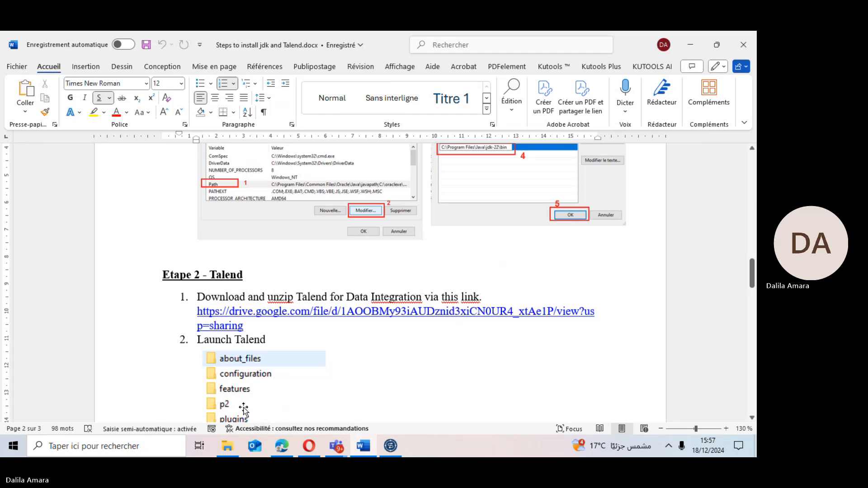
left_click(229, 456)
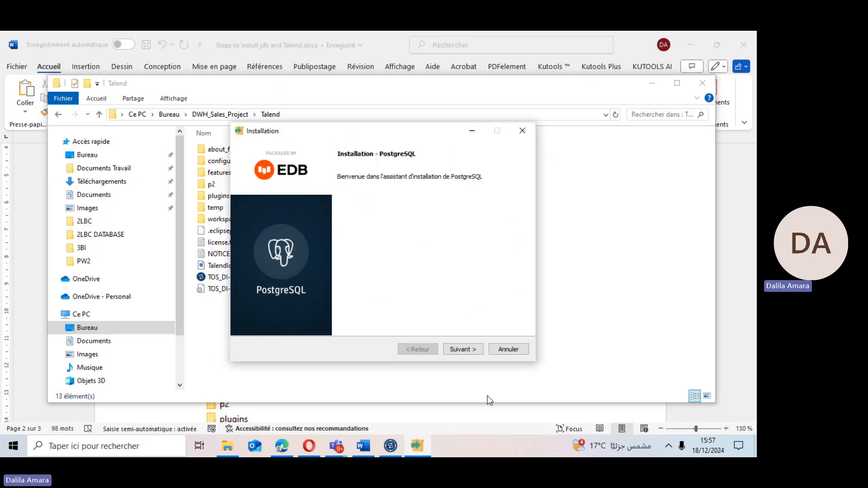
left_click(456, 350)
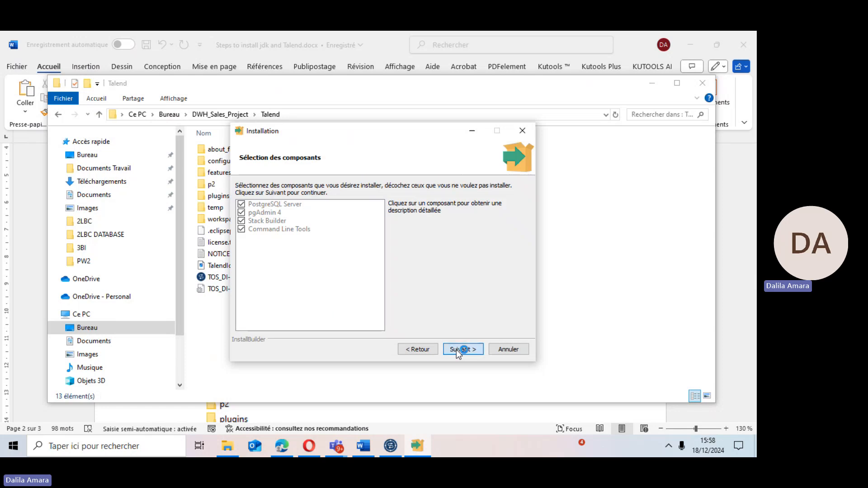
left_click(457, 350)
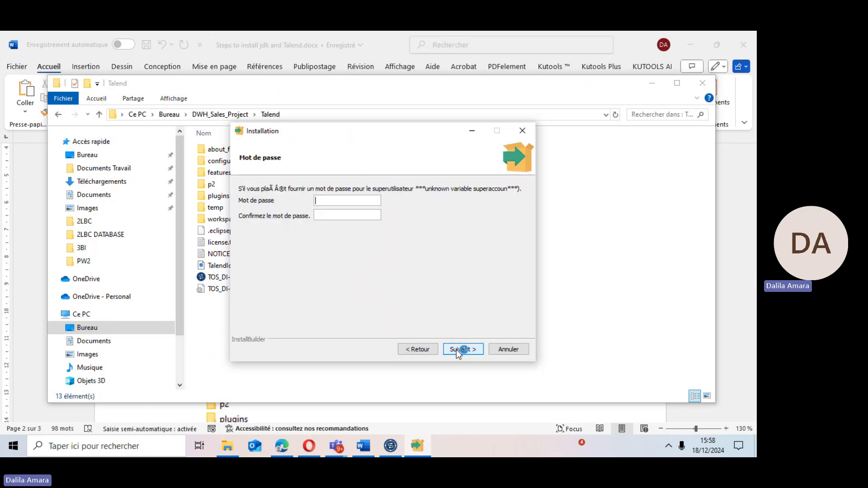
Enter and confirm the PostgreSQL superuser password, then continue.
left_click(338, 199)
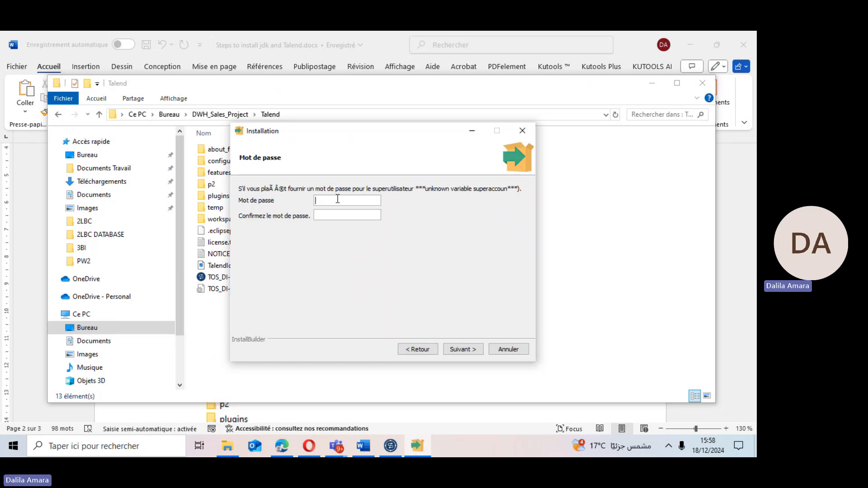
type("•••••••")
left_click(338, 216)
type("•••••••")
left_click(460, 350)
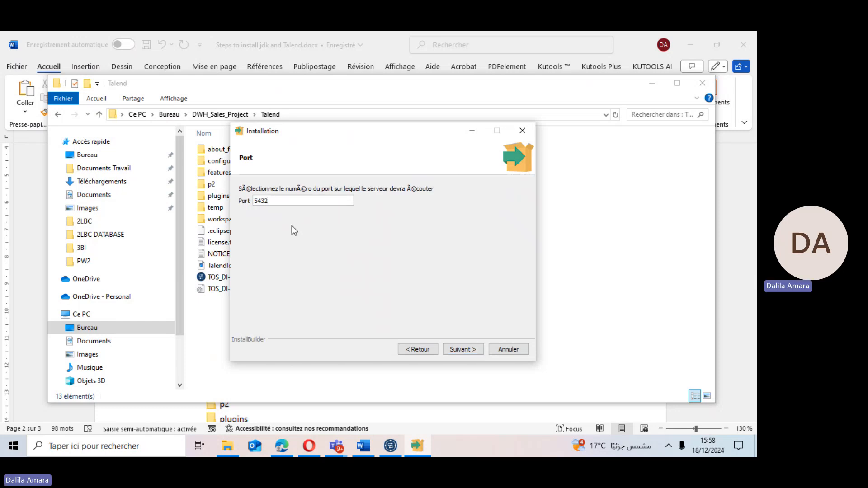
Accept port 5432 and the default locale, then start the PostgreSQL installation.
left_click(462, 351)
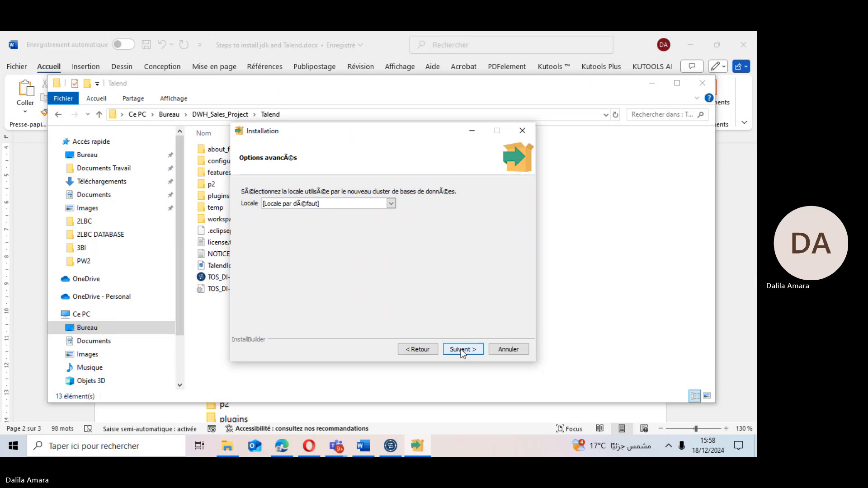
left_click(462, 350)
left_click(462, 350)
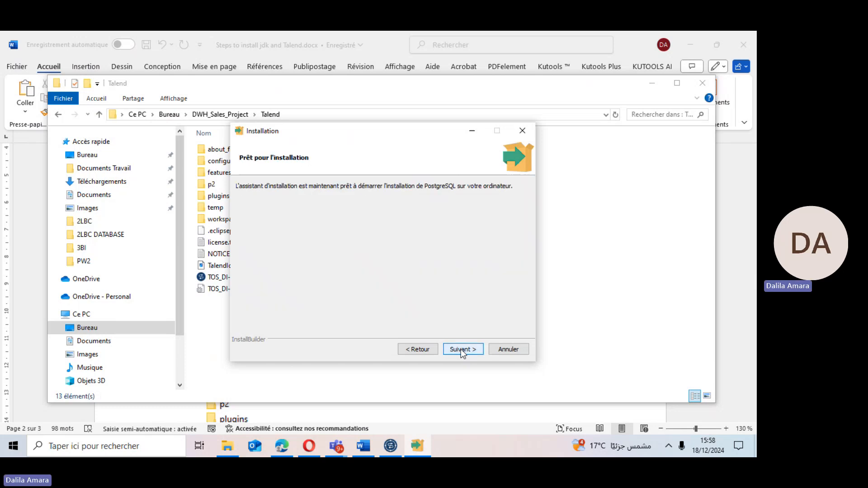
left_click(461, 350)
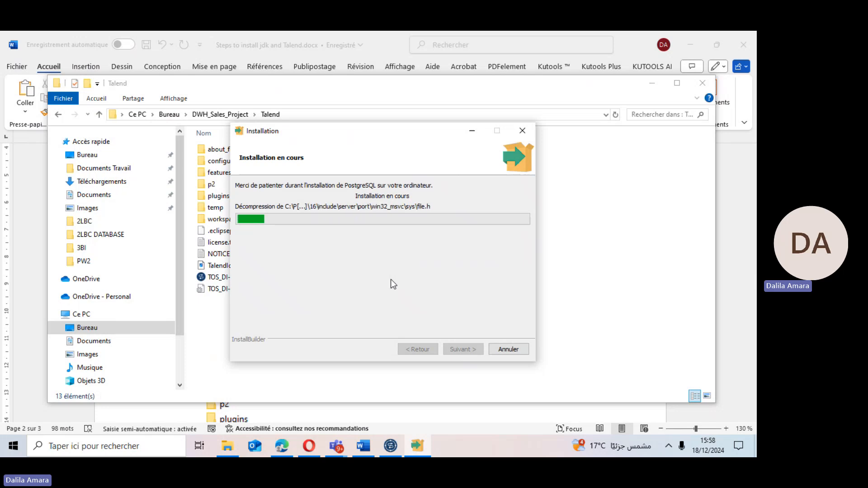
Expand the Métadonnées node in the Sales_project repository tree.
left_click(387, 447)
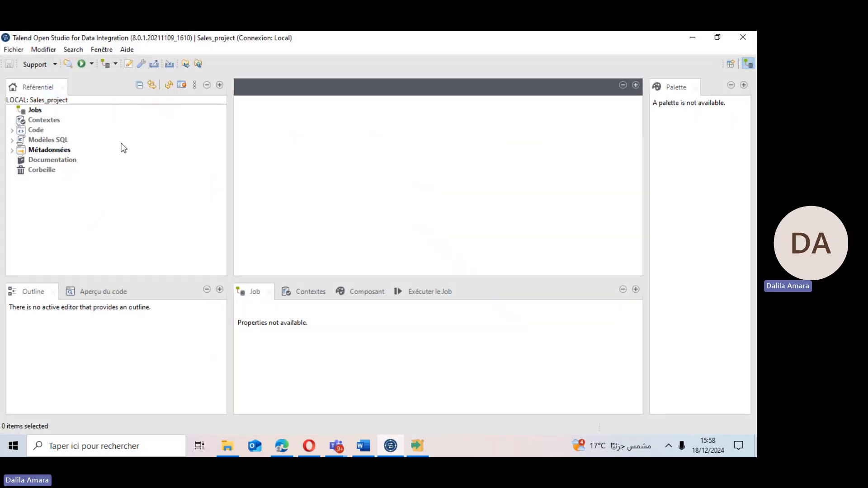
left_click(12, 151)
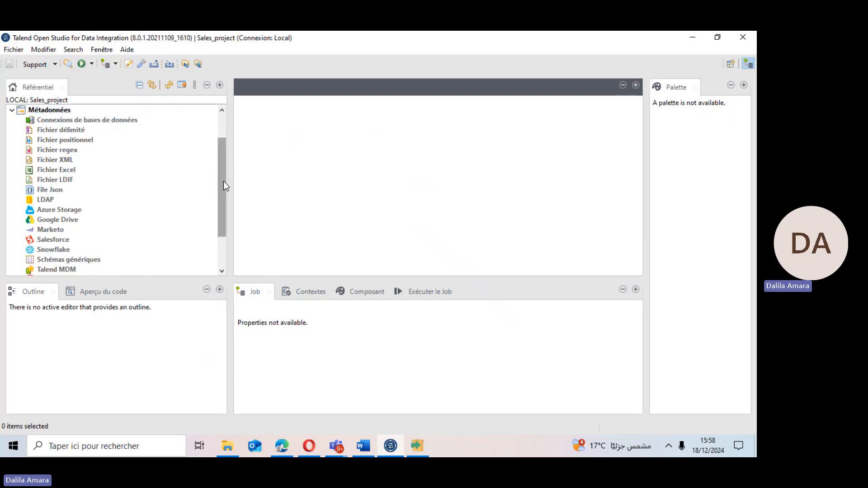
left_click_drag(224, 181, 223, 155)
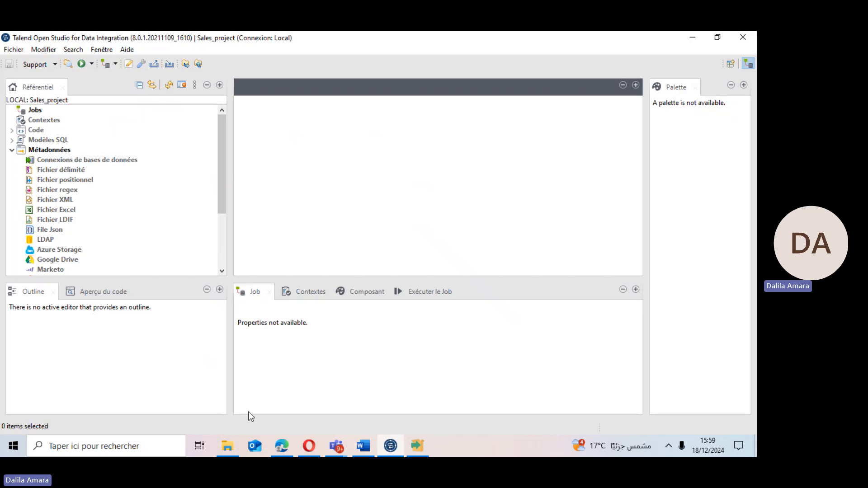
Return to the DWH_Sales_Project folder in File Explorer.
left_click(232, 442)
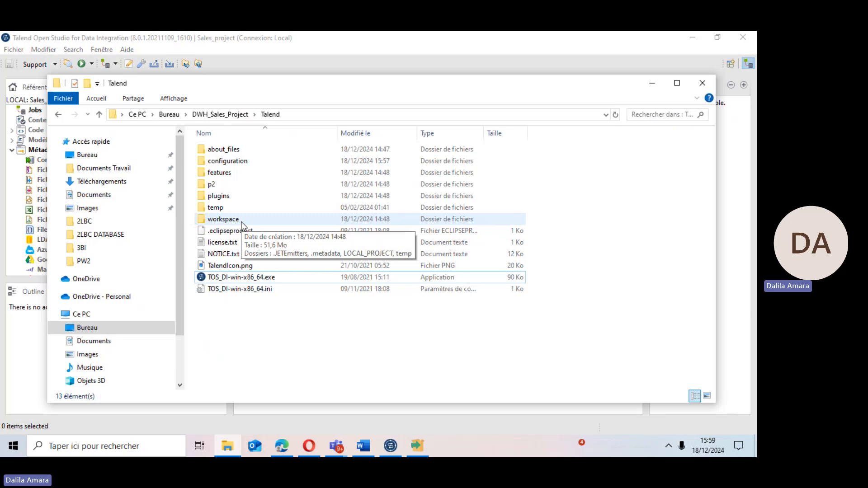
key("BackSpace")
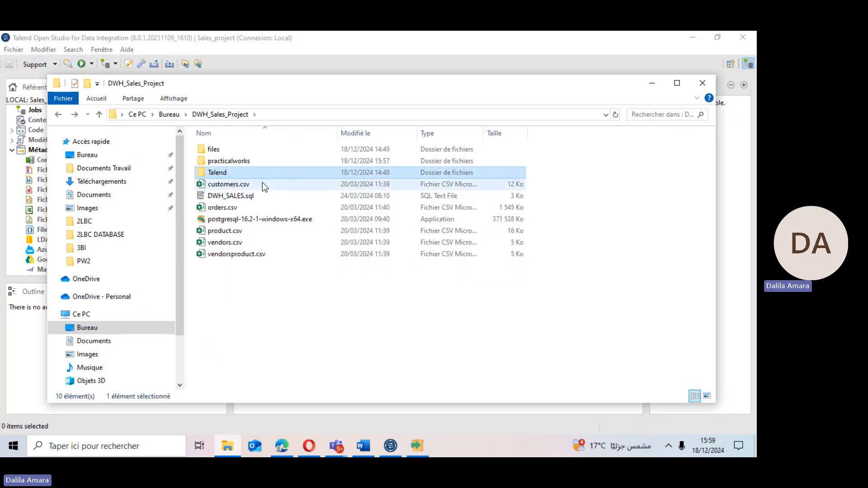
Move customers.csv, orders.csv, product.csv, vendors.csv and vendorsproduct.csv into the files folder of DWH_Sales_Project, then close File Explorer.
double_click(214, 149)
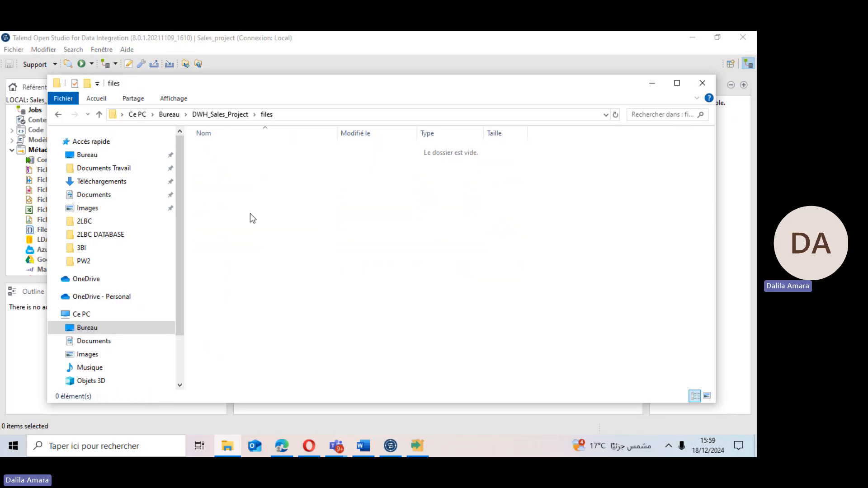
key("BackSpace")
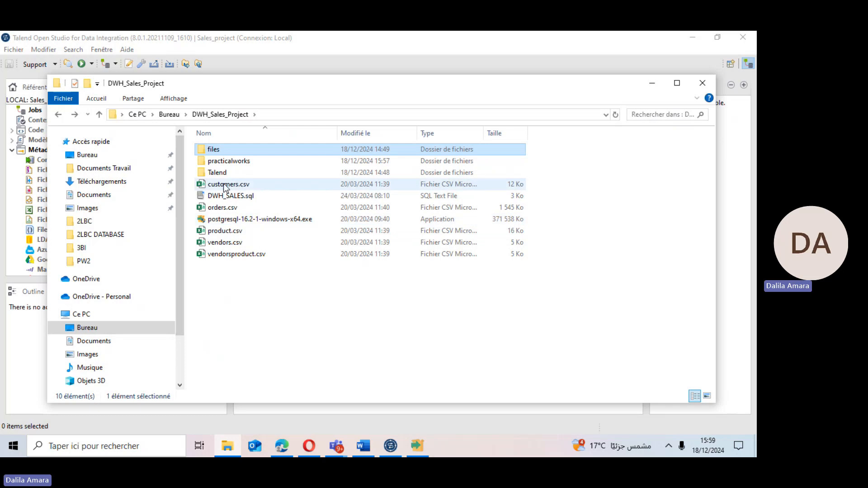
left_click(245, 184)
left_click(219, 208, "ctrl")
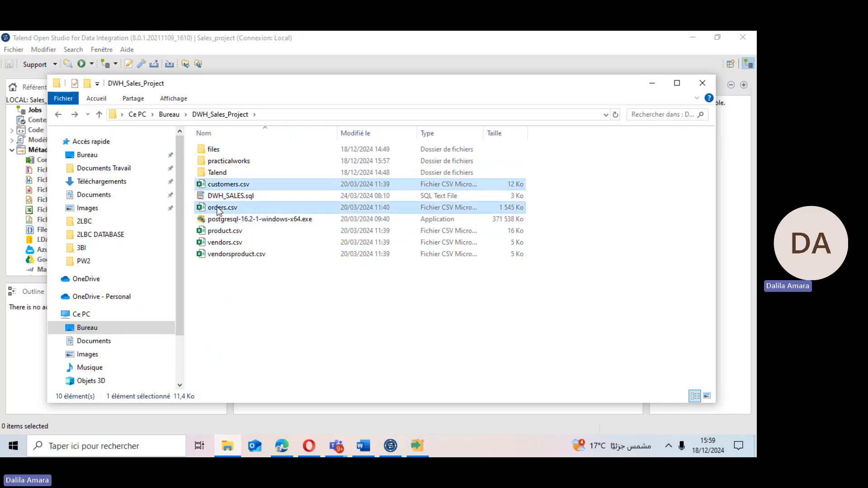
left_click(222, 231, "ctrl")
left_click(222, 243, "ctrl")
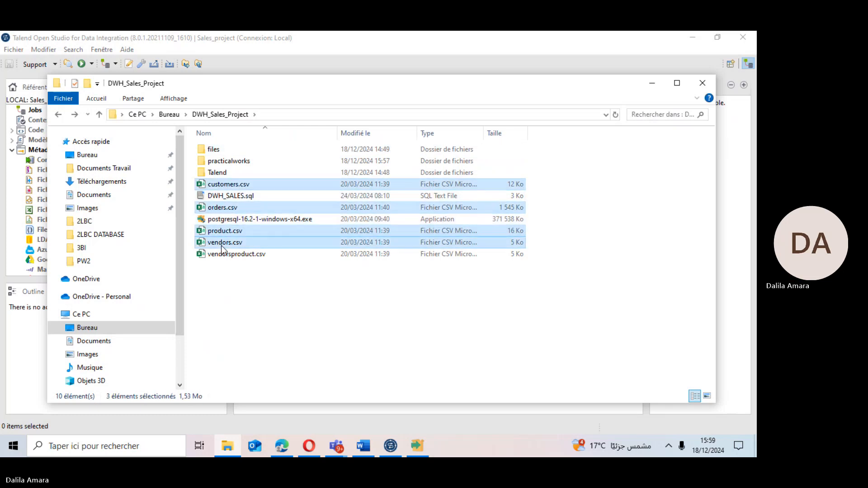
left_click(220, 255, "ctrl")
left_click_drag(216, 238, 212, 149)
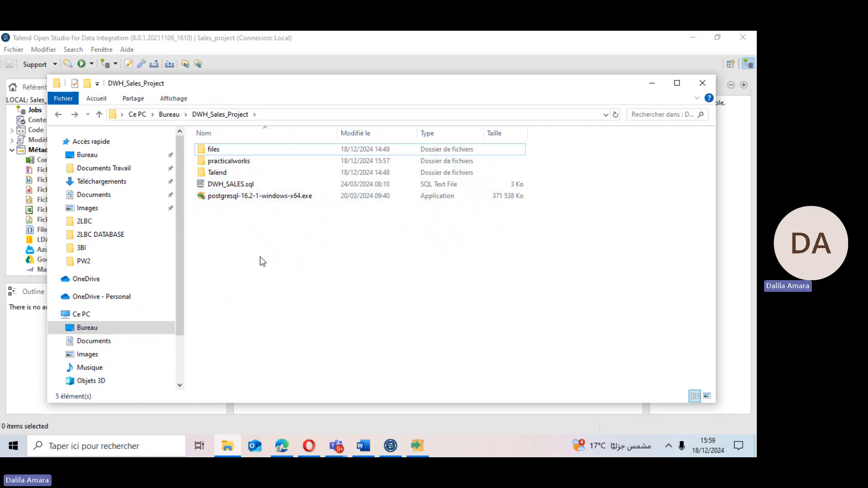
double_click(211, 153)
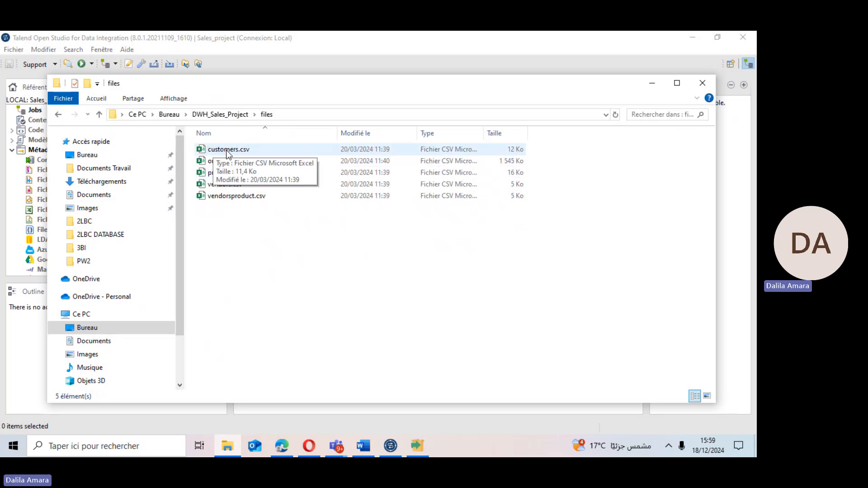
left_click(234, 153)
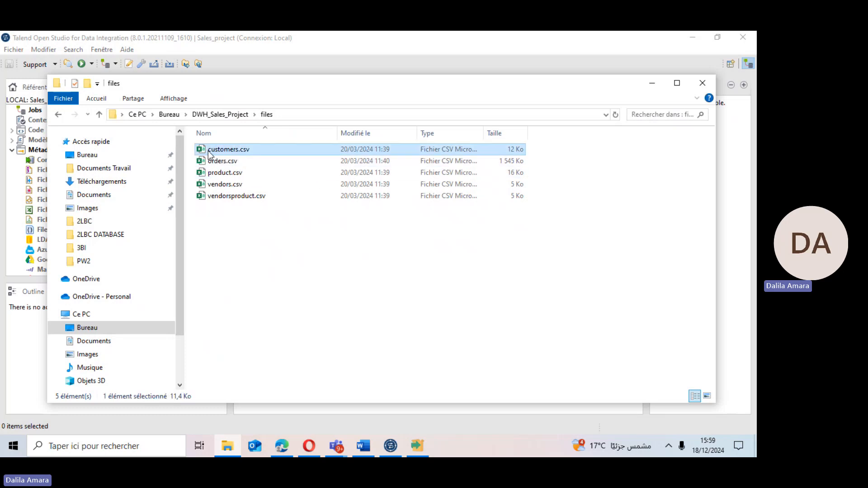
left_click(702, 83)
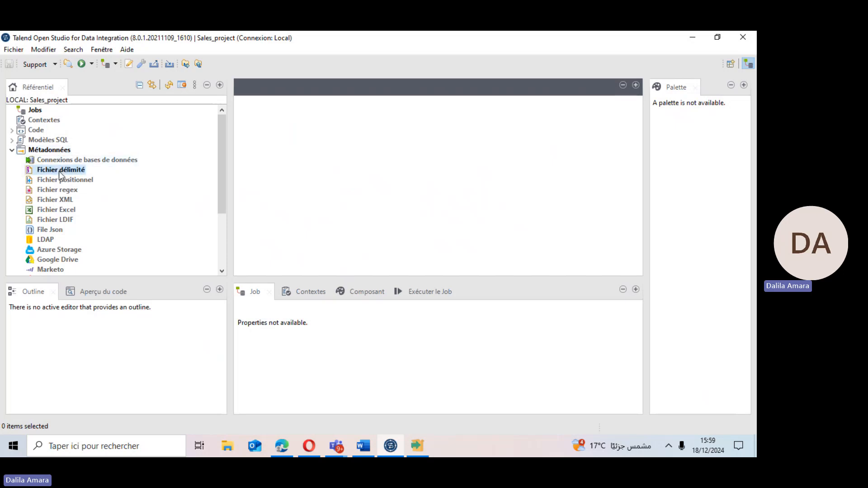
Browse again to the DWH_Sales_Project files folder to review the CSV files, then return to Talend.
left_click(58, 172)
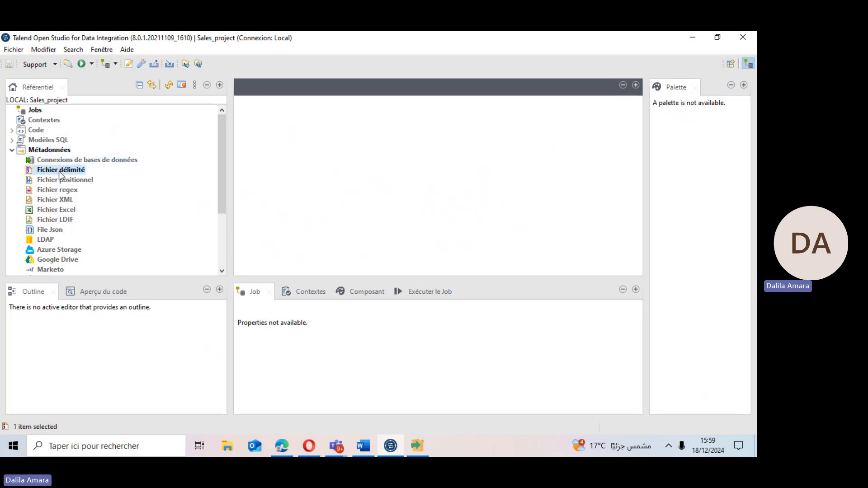
left_click(228, 447)
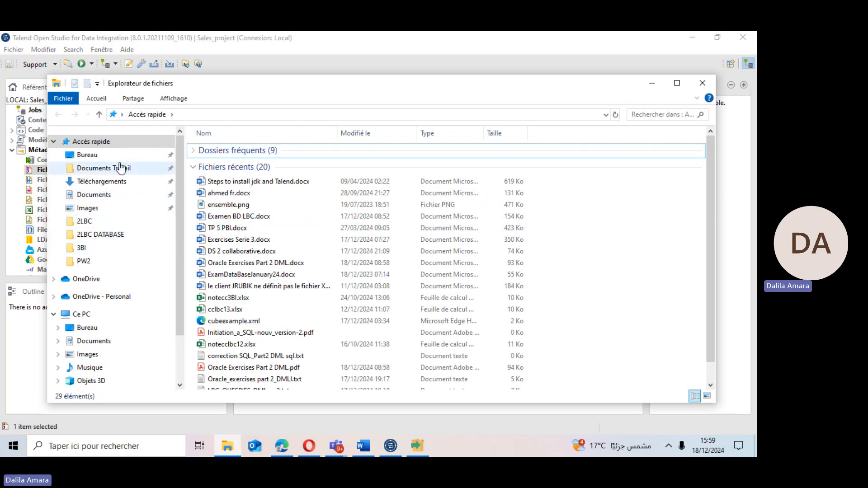
left_click(91, 155)
left_click(216, 219)
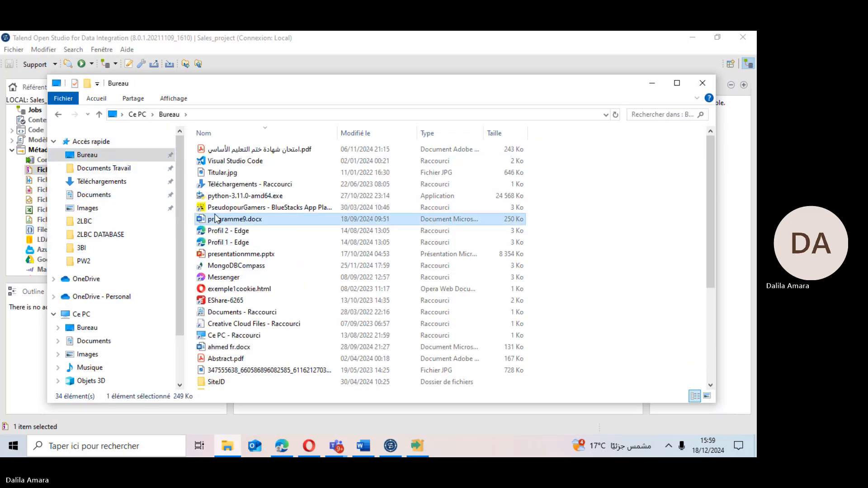
key("d")
key("w")
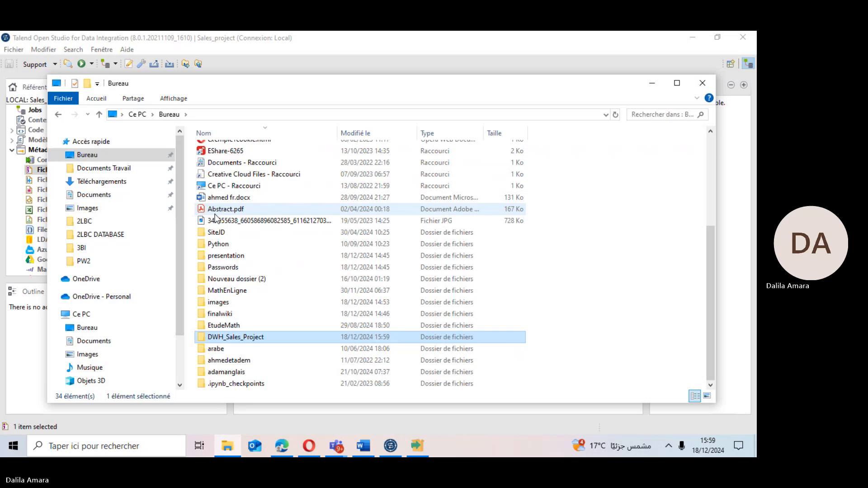
key("Return")
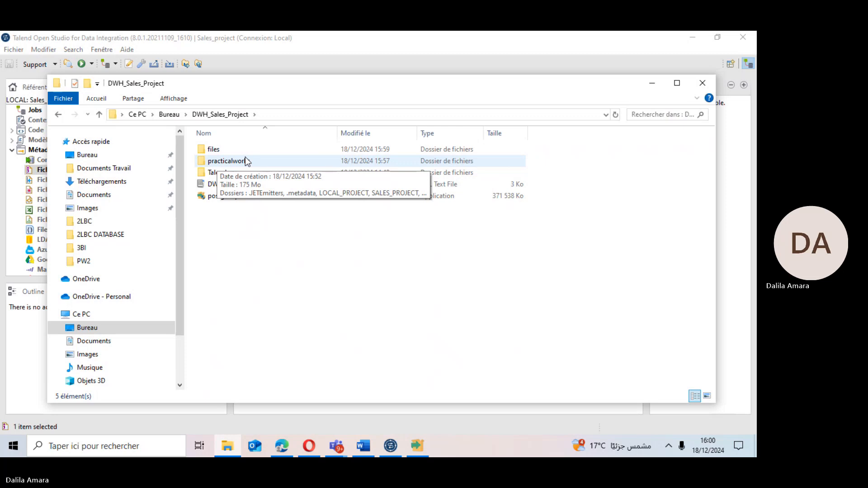
double_click(216, 153)
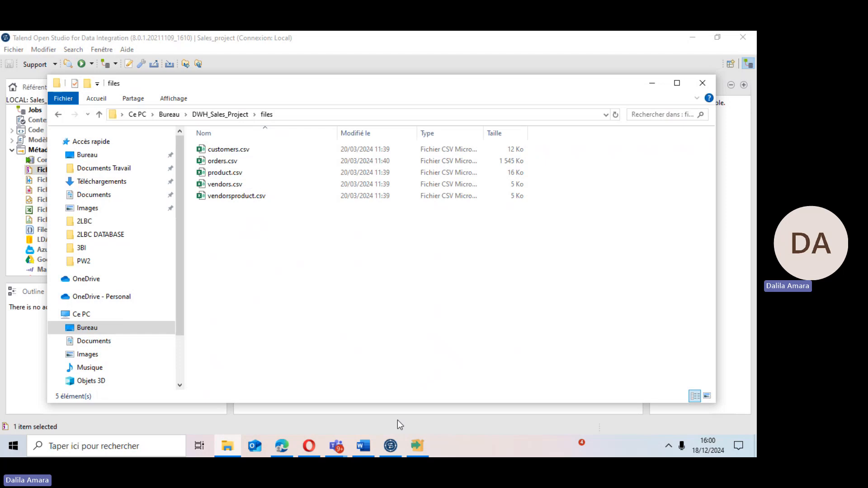
left_click(391, 446)
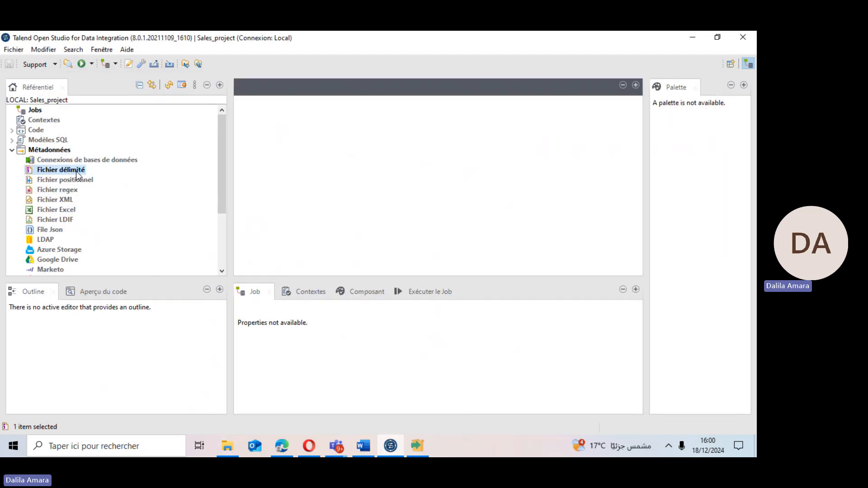
Create a new delimited file metadata under Fichier délimité named customer and continue.
right_click(51, 174)
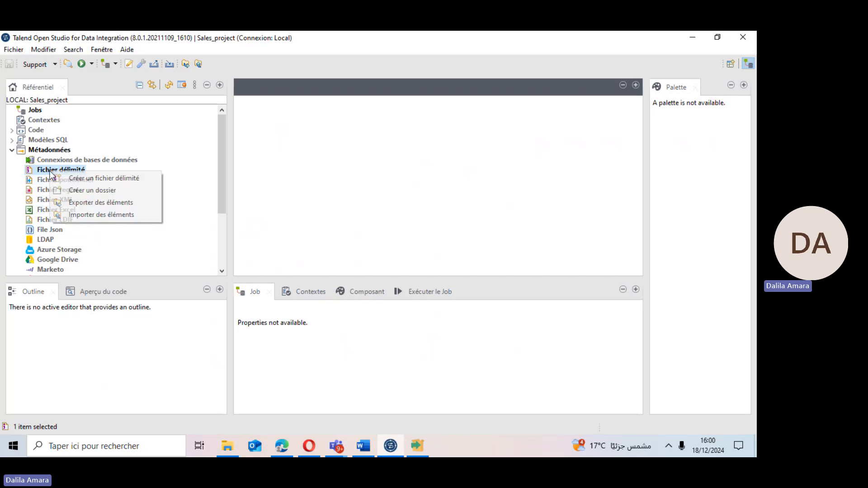
left_click(82, 178)
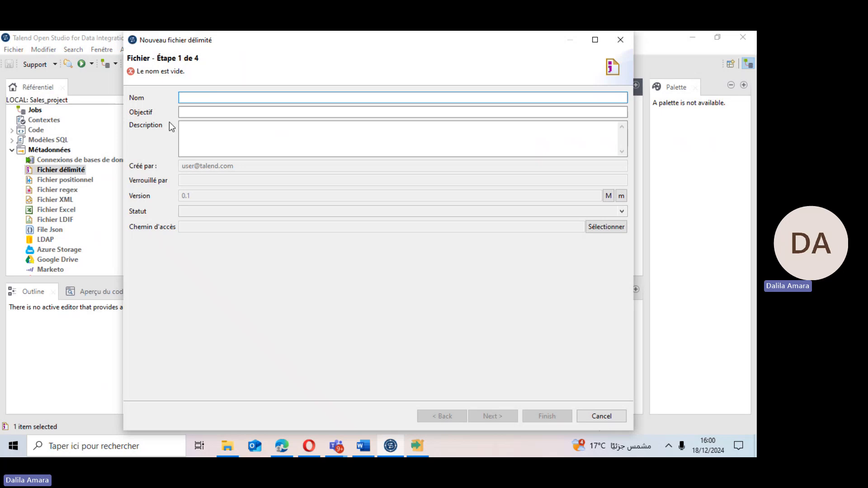
type("cu")
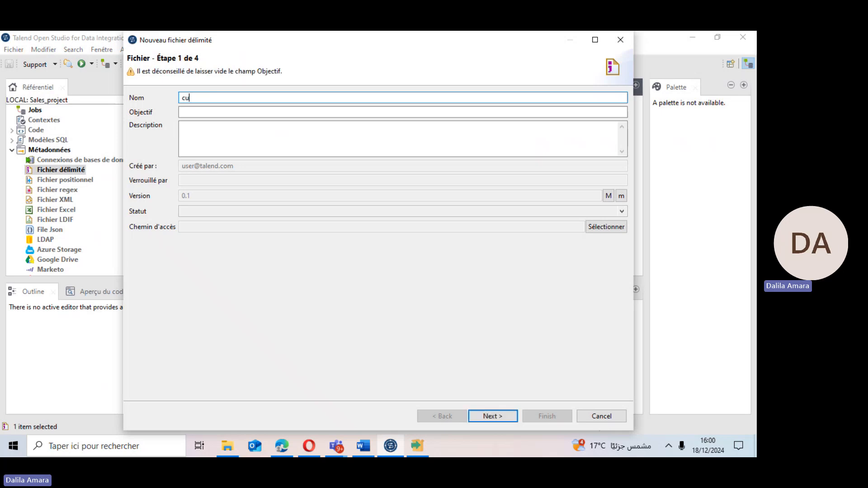
type("stomer")
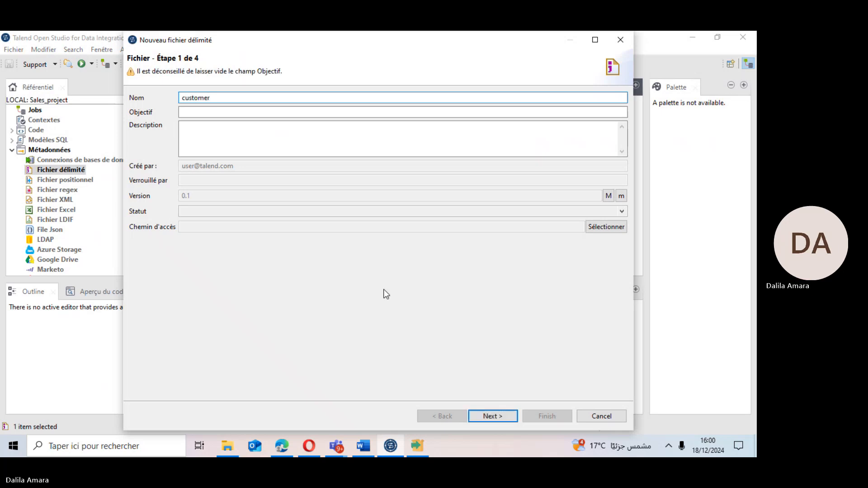
left_click(481, 417)
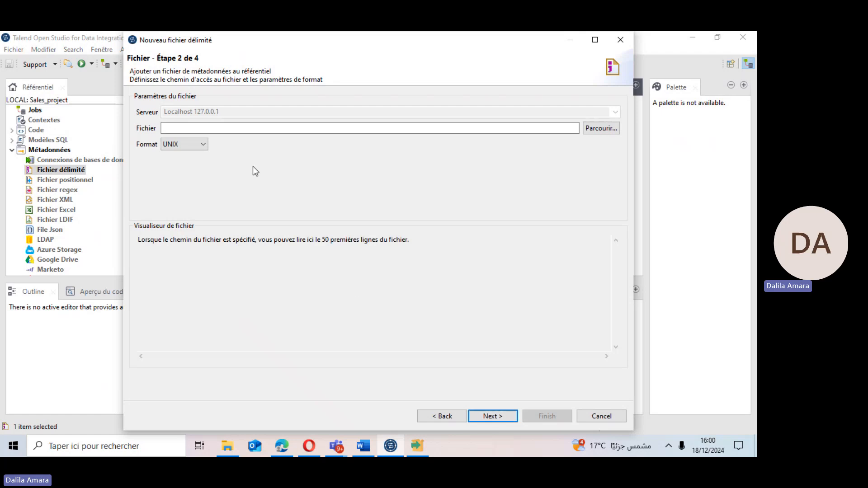
Select customers.csv from the DWH_Sales_Project files folder as the delimited file and continue.
left_click(596, 127)
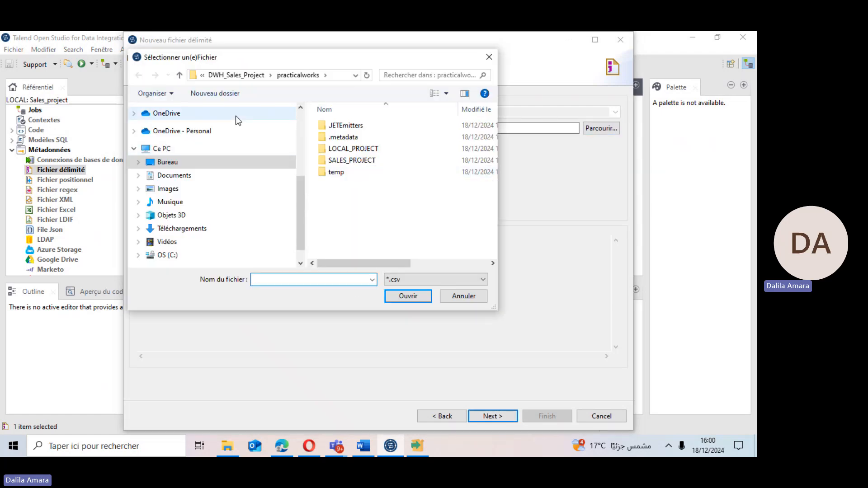
left_click_drag(301, 192, 302, 129)
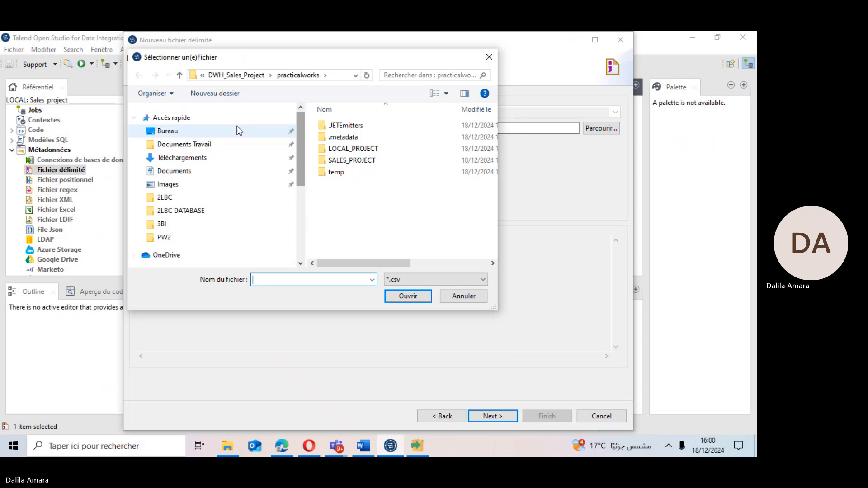
left_click(197, 130)
left_click(336, 174)
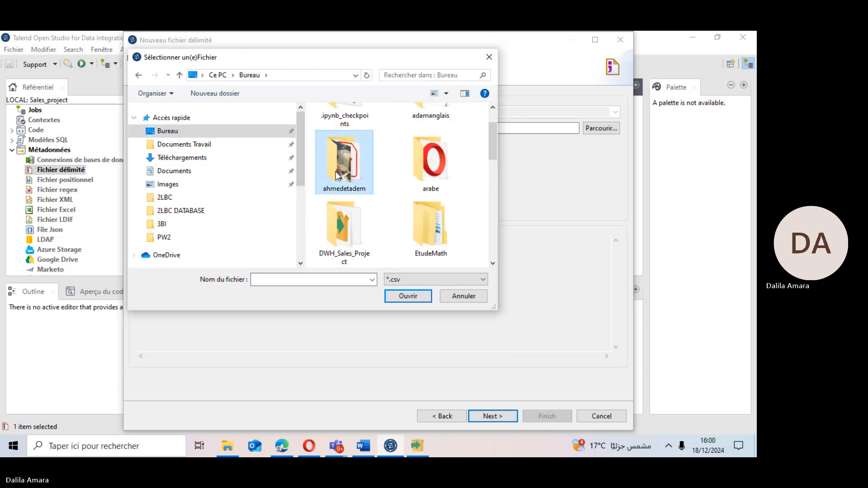
double_click(347, 230)
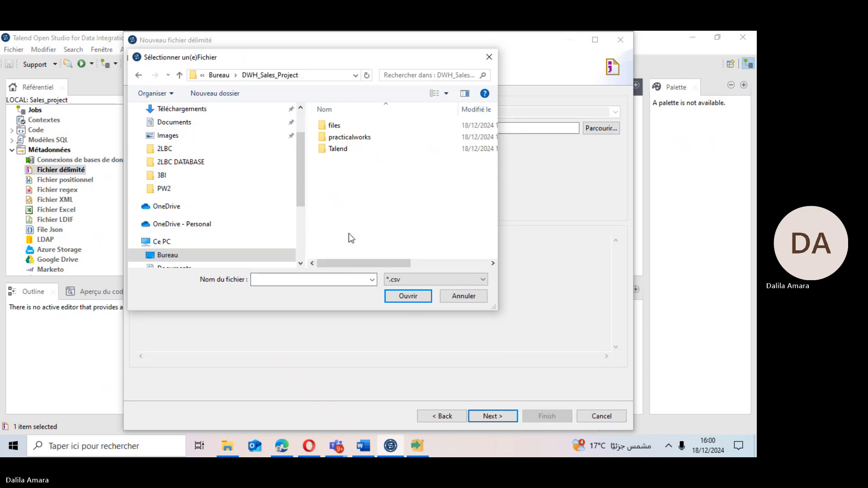
double_click(335, 130)
left_click(337, 128)
left_click(398, 300)
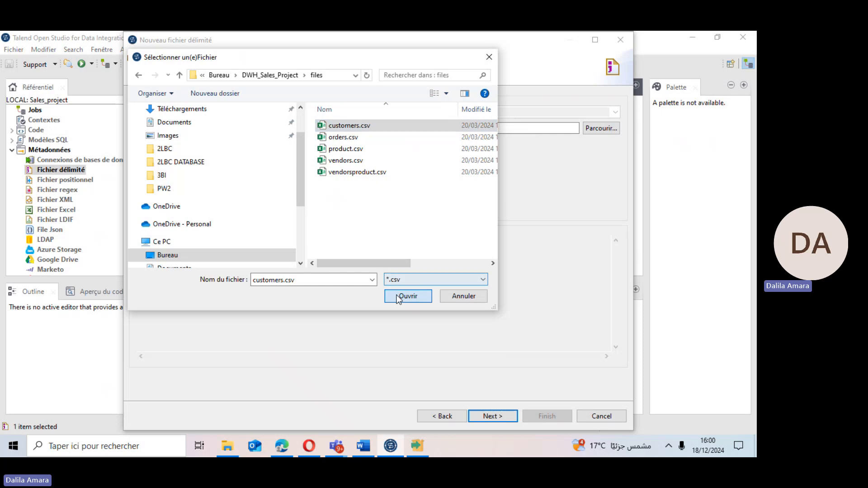
left_click(493, 416)
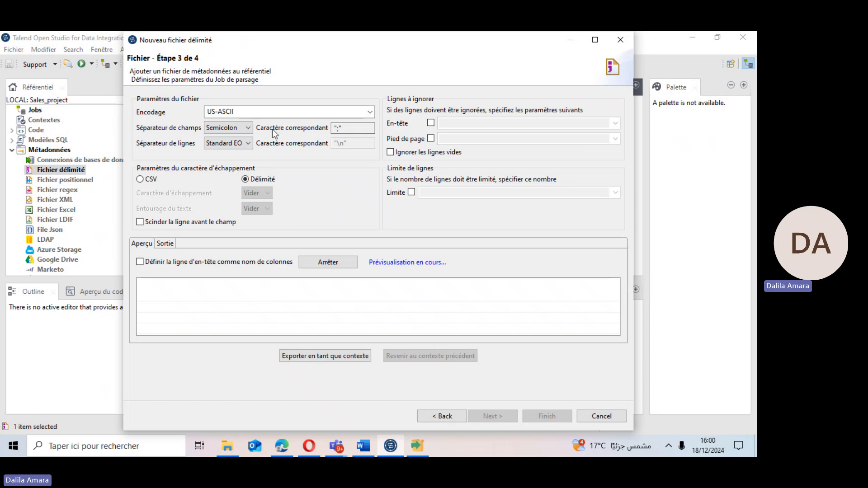
Keep the Semicolon field separator, use the header row as column names, and refresh the preview.
left_click(248, 128)
left_click(247, 129)
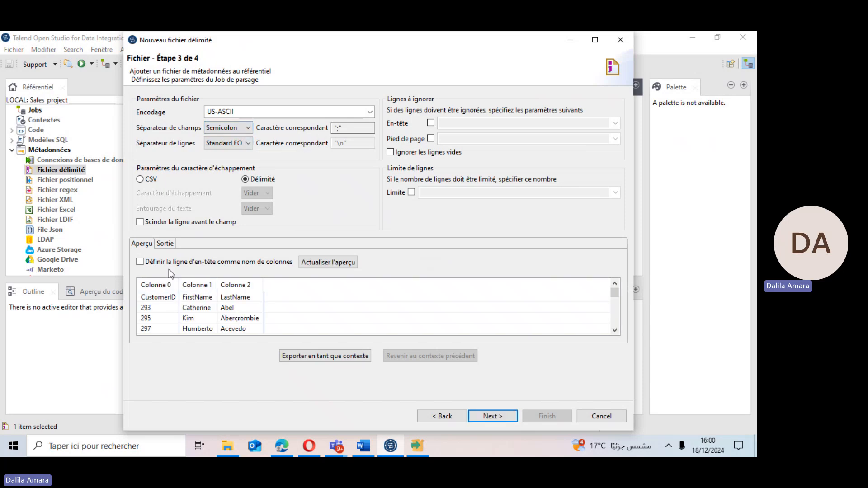
left_click(140, 262)
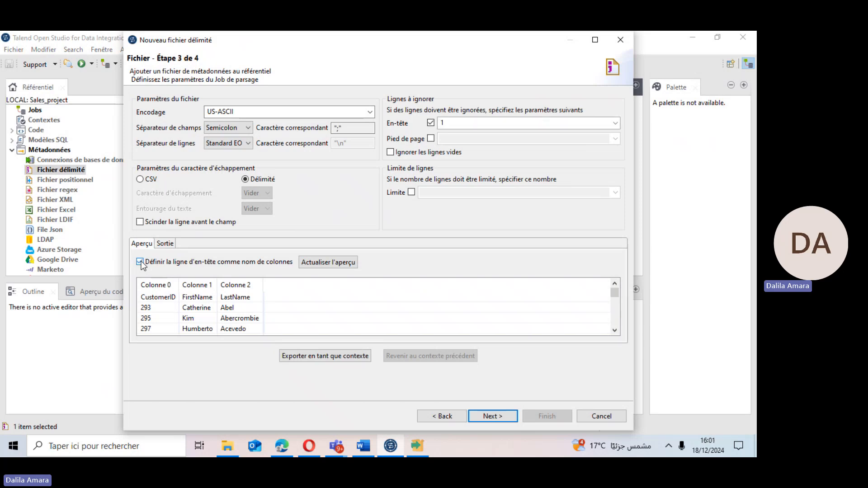
left_click(319, 263)
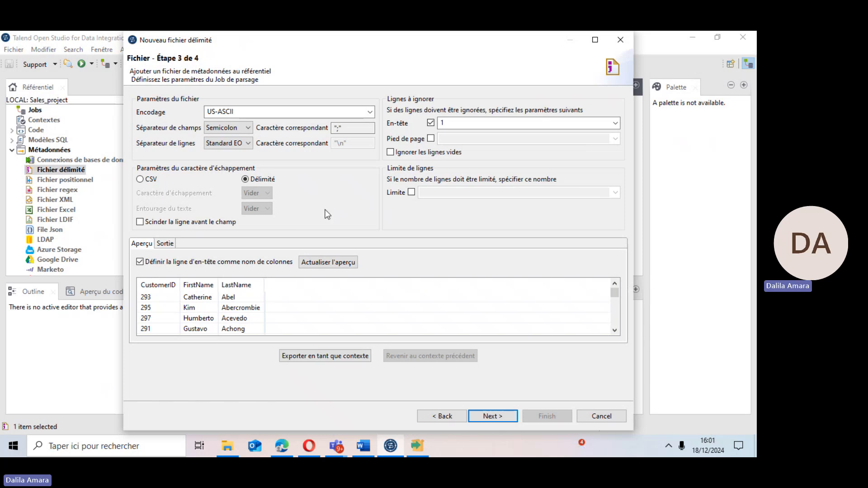
Accept the CustomerID, FirstName, LastName schema, finish the wizard, and expand the Fichier délimité node.
left_click(491, 416)
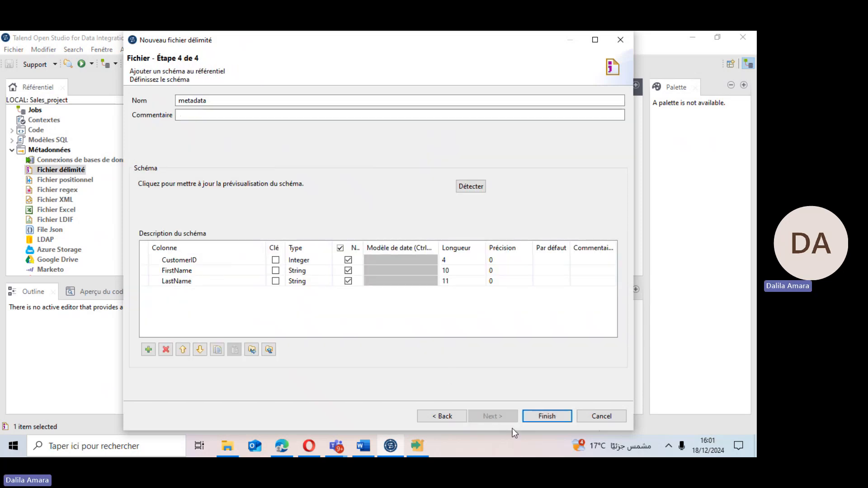
left_click(547, 415)
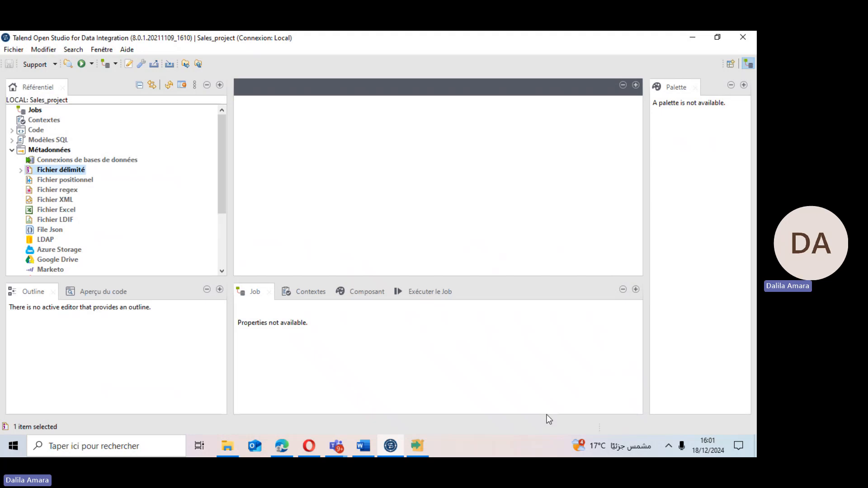
left_click(21, 170)
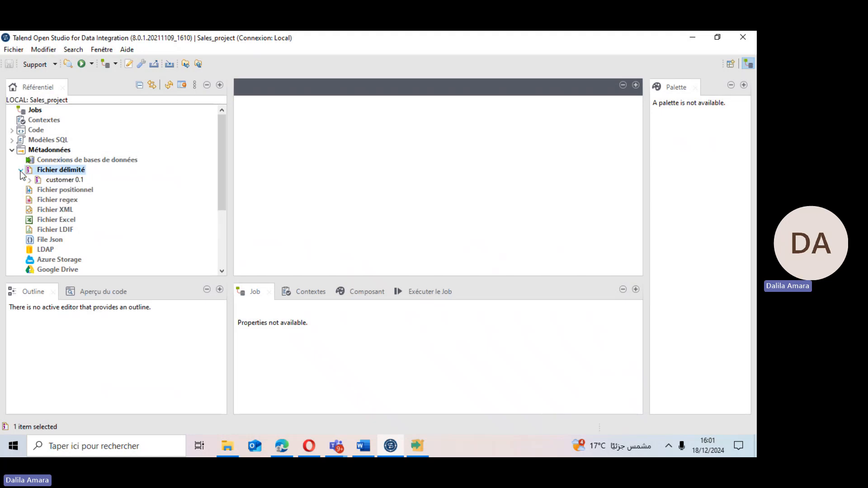
Create a new delimited file metadata under Fichier délimité named orders and continue.
right_click(61, 170)
left_click(95, 177)
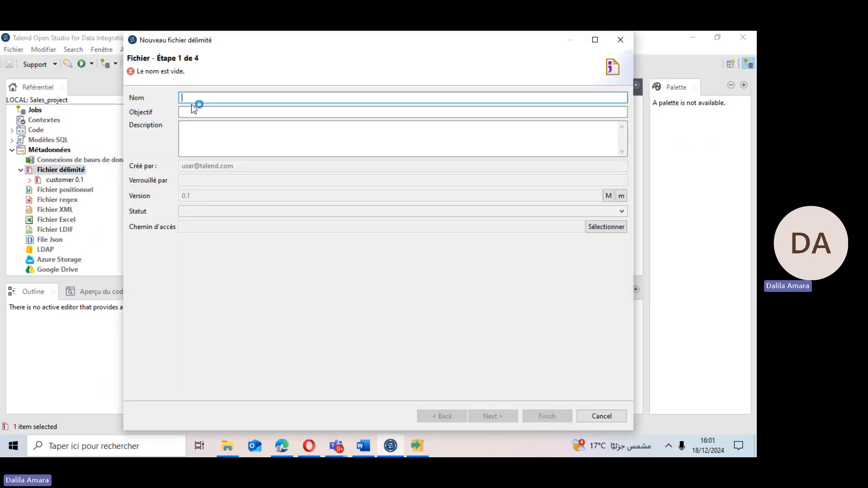
left_click(227, 448)
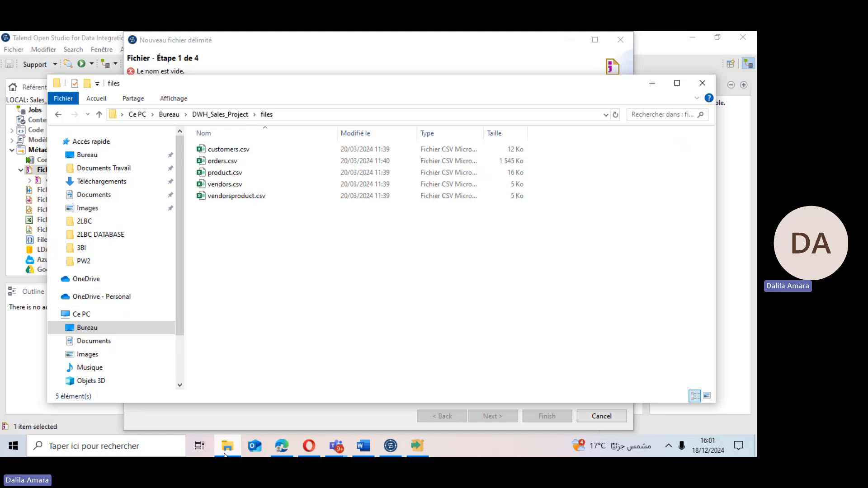
left_click(225, 455)
type("or")
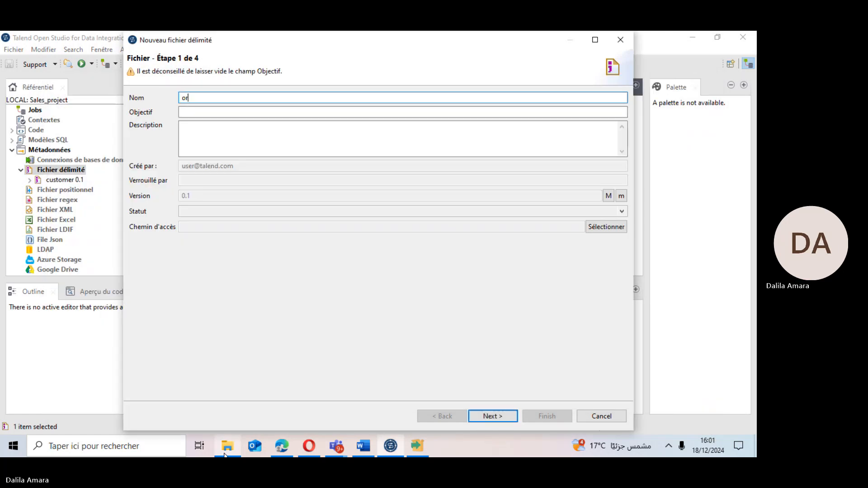
type("ders")
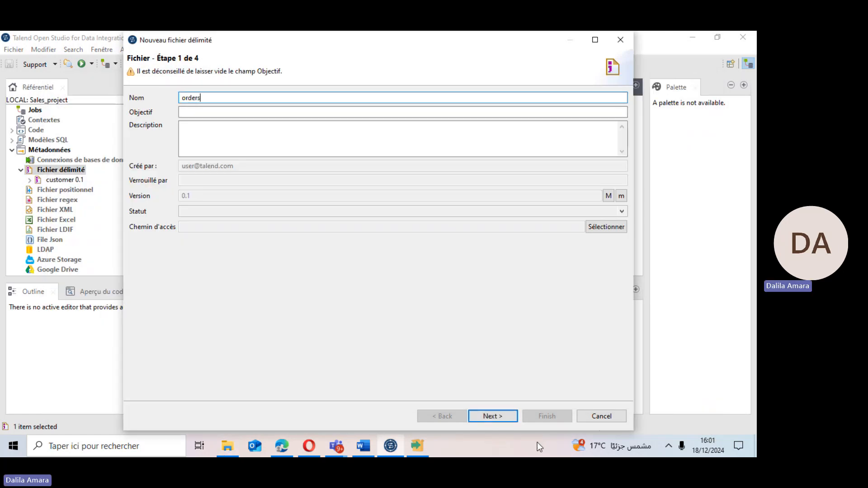
left_click(491, 416)
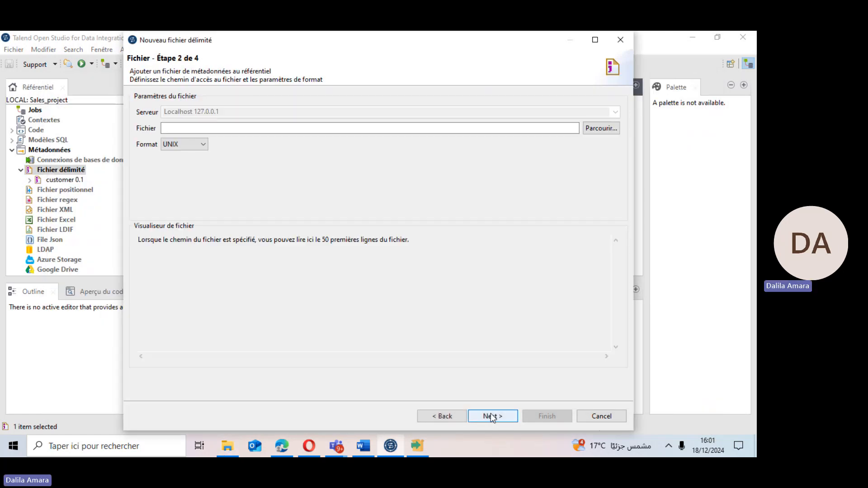
Select orders.csv from the DWH_Sales_Project files folder as the delimited file and continue.
left_click(598, 128)
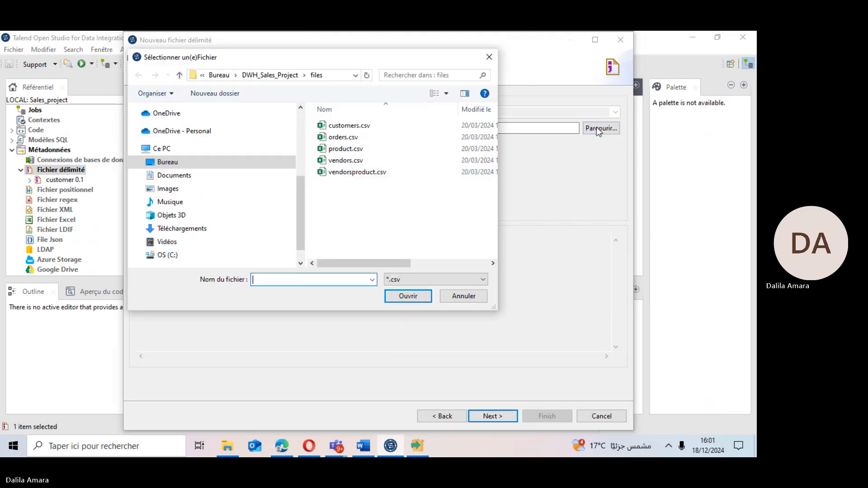
double_click(343, 137)
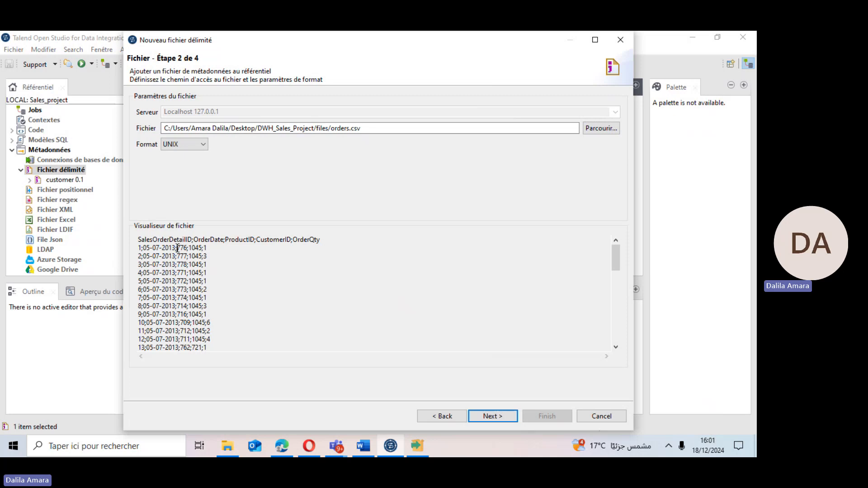
left_click(483, 416)
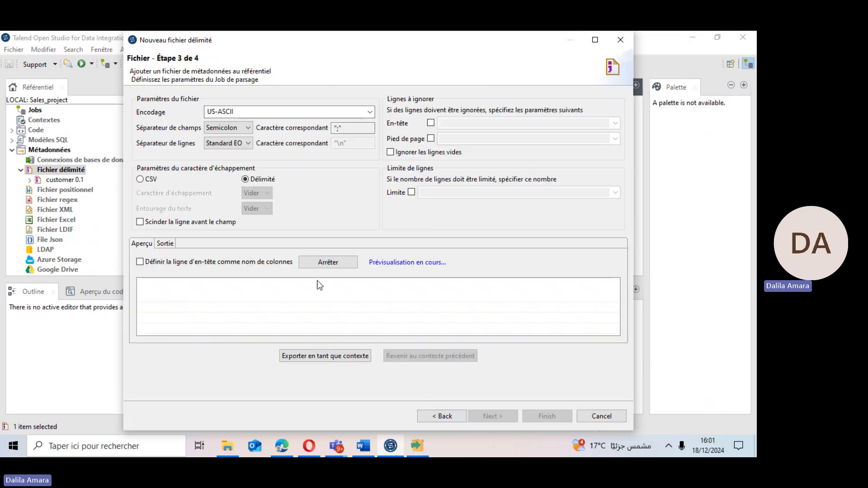
Use the header row as column names, accept the orders schema, and finish the wizard.
left_click(140, 262)
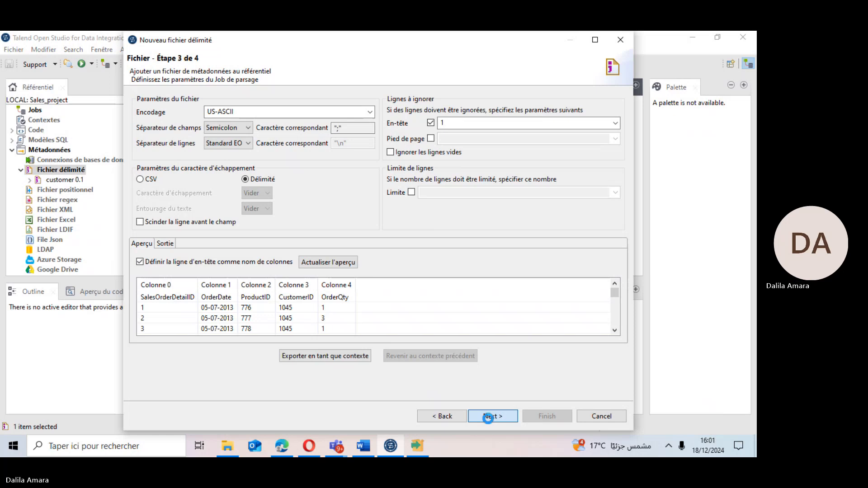
left_click(488, 417)
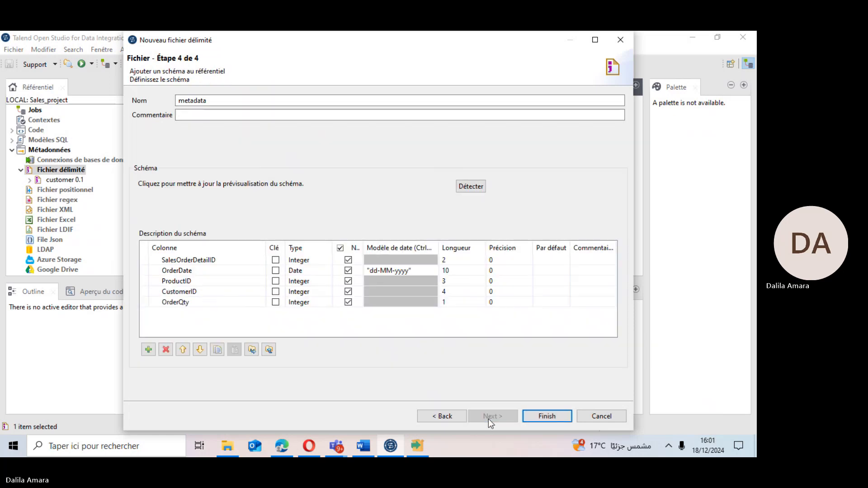
left_click(541, 415)
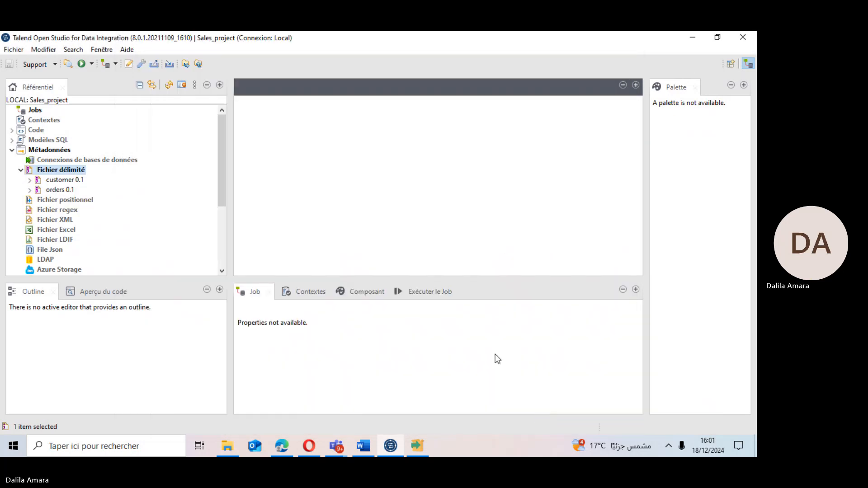
Create a new delimited file metadata under Fichier délimité named product and continue.
right_click(43, 172)
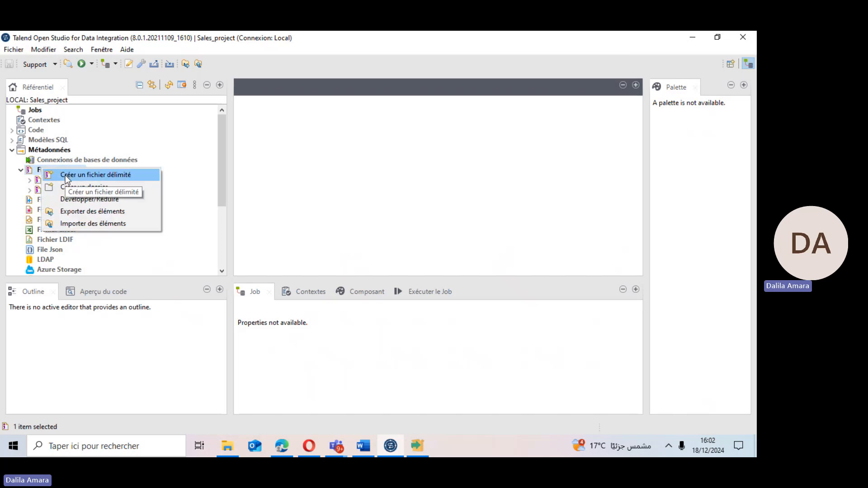
left_click(65, 175)
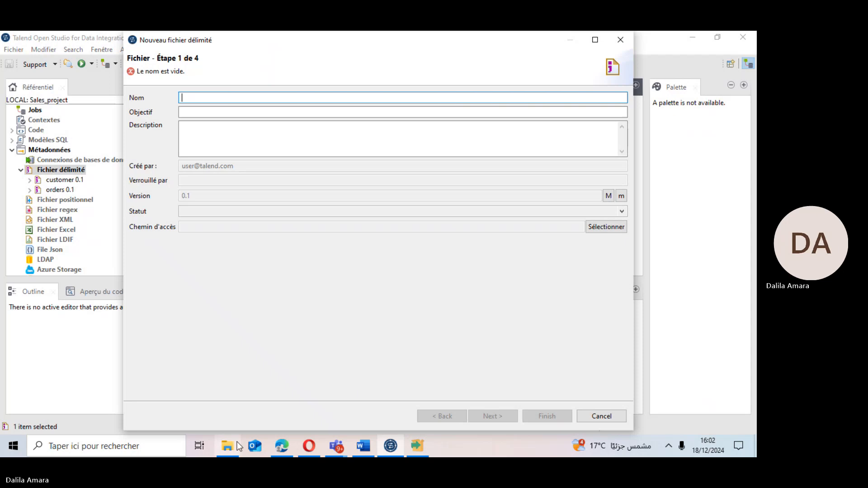
left_click(227, 448)
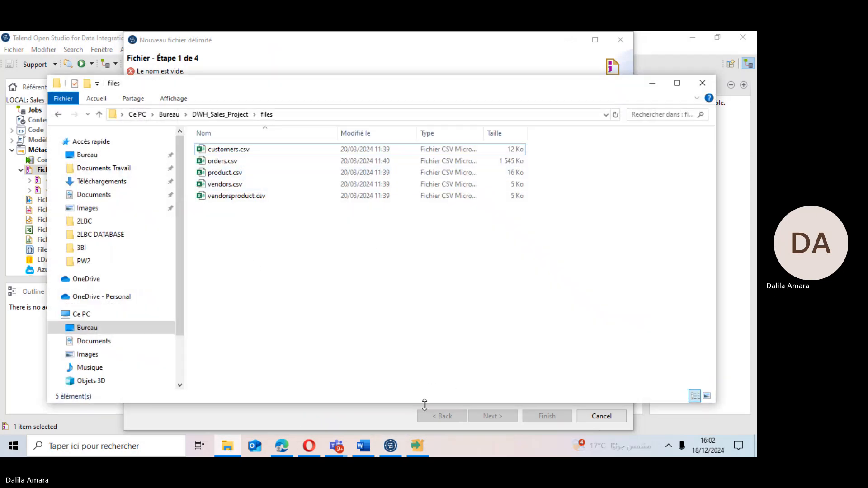
left_click(393, 450)
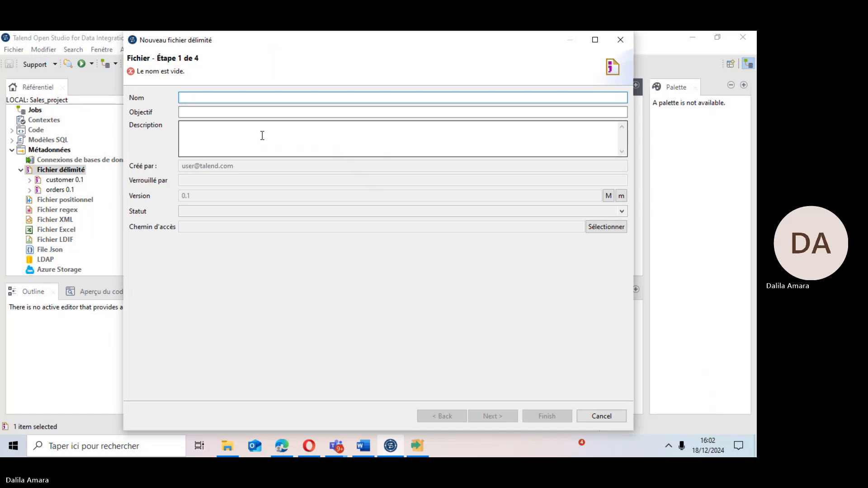
type("product")
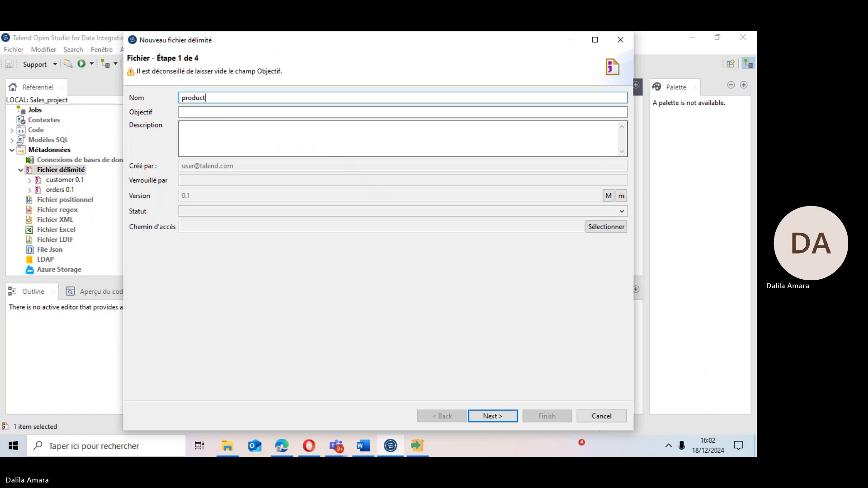
left_click(492, 412)
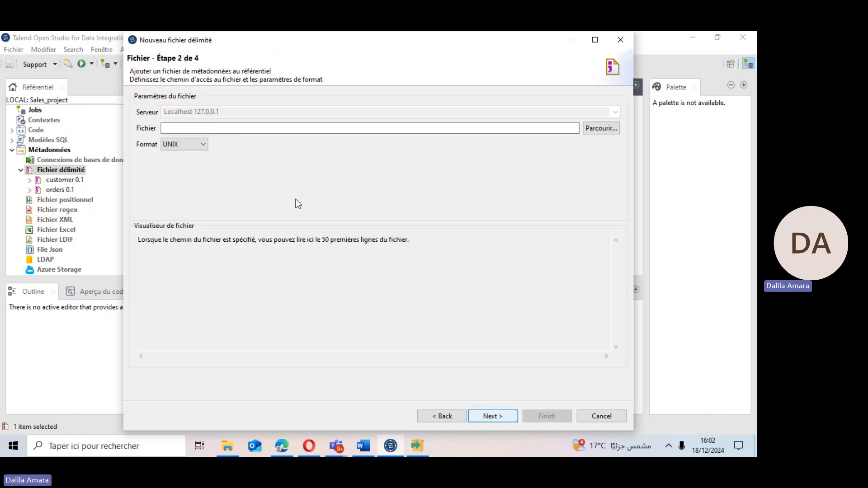
Select product.csv from the DWH_Sales_Project files folder as the delimited file and continue.
left_click(600, 129)
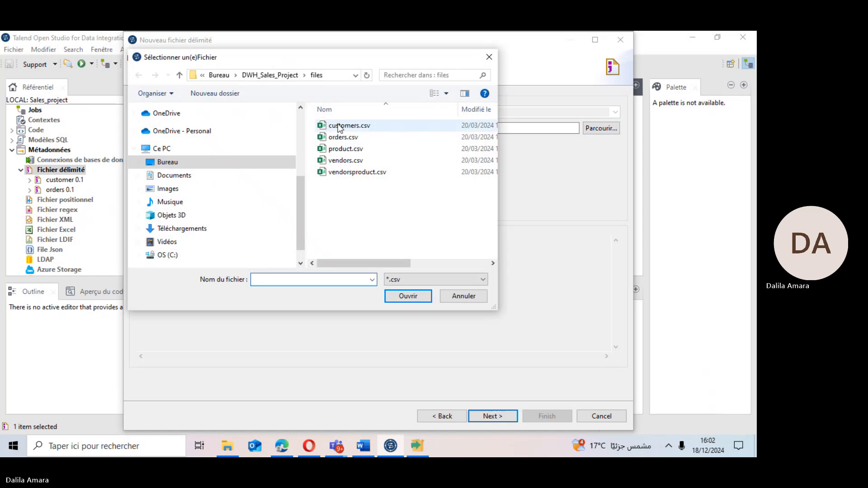
double_click(344, 149)
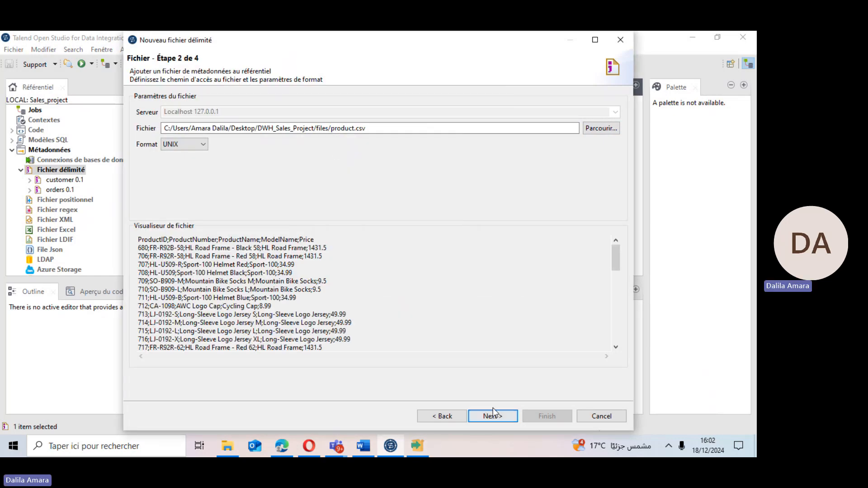
left_click(486, 420)
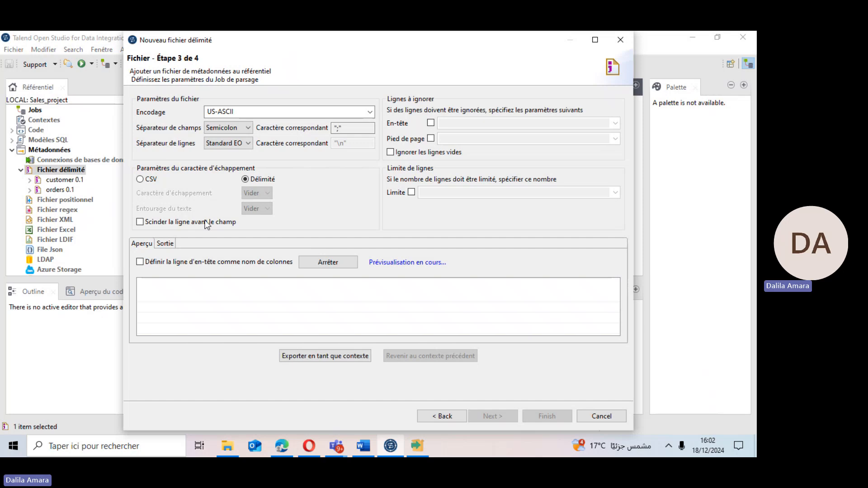
Use the header row as column names, accept the product schema, and finish the wizard.
left_click(141, 262)
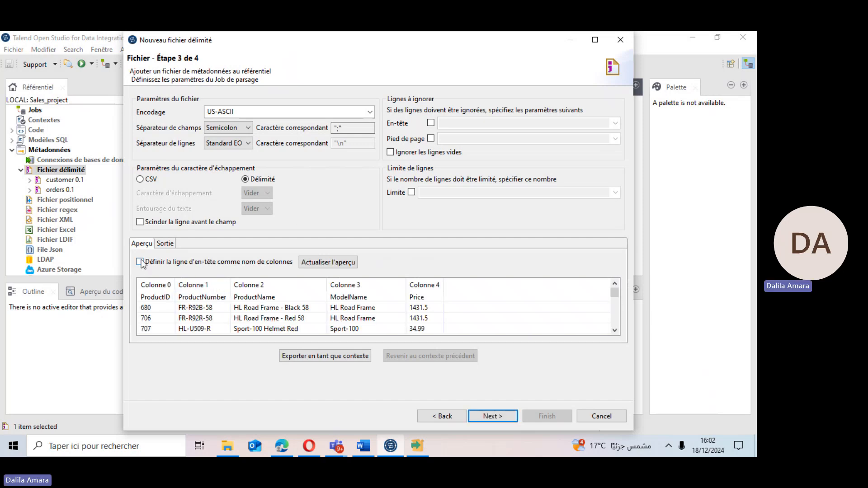
left_click(488, 417)
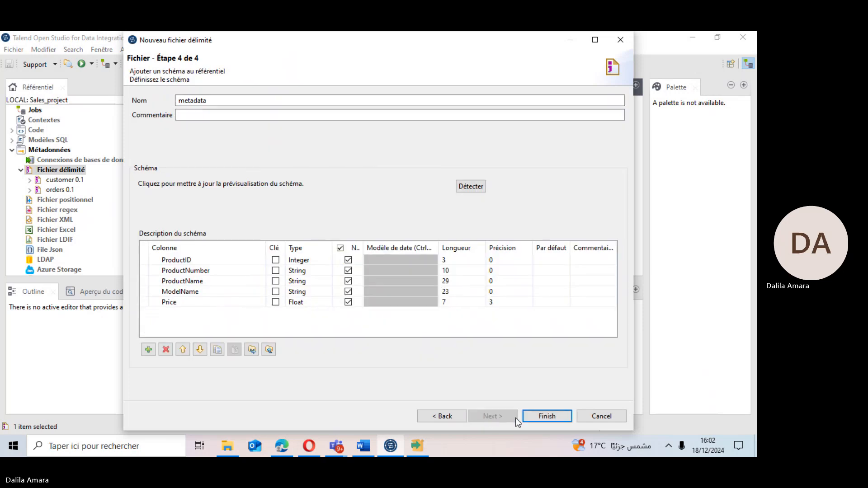
left_click(539, 419)
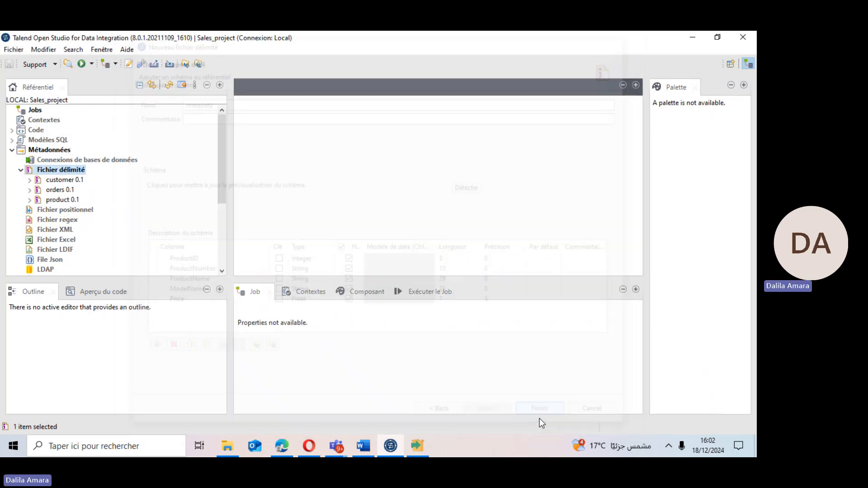
Create a new delimited file metadata under Fichier délimité named vendors and continue.
right_click(45, 173)
left_click(72, 177)
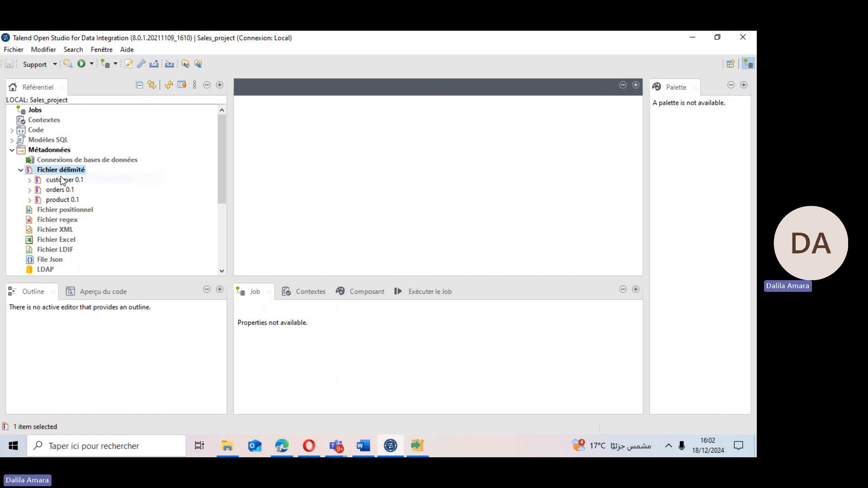
left_click(227, 446)
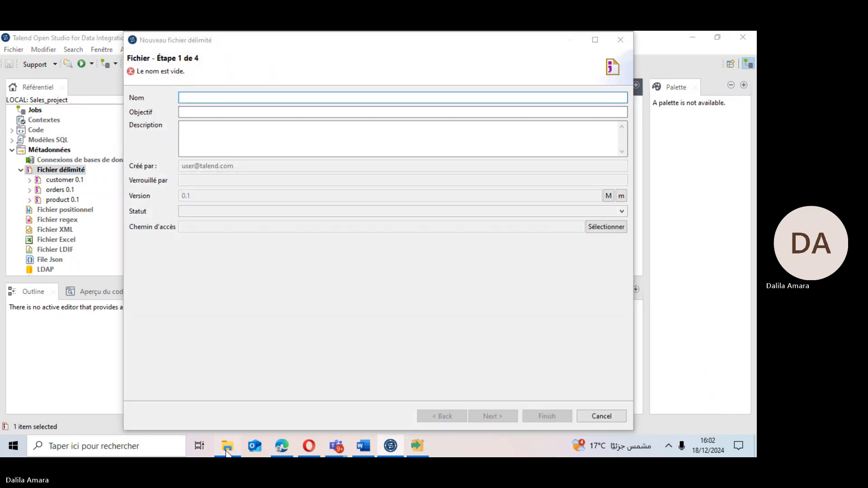
left_click(227, 446)
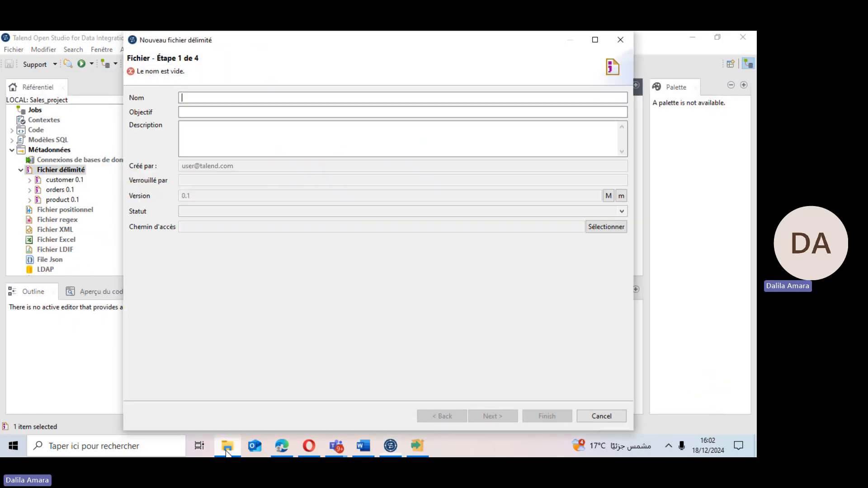
type("vendors")
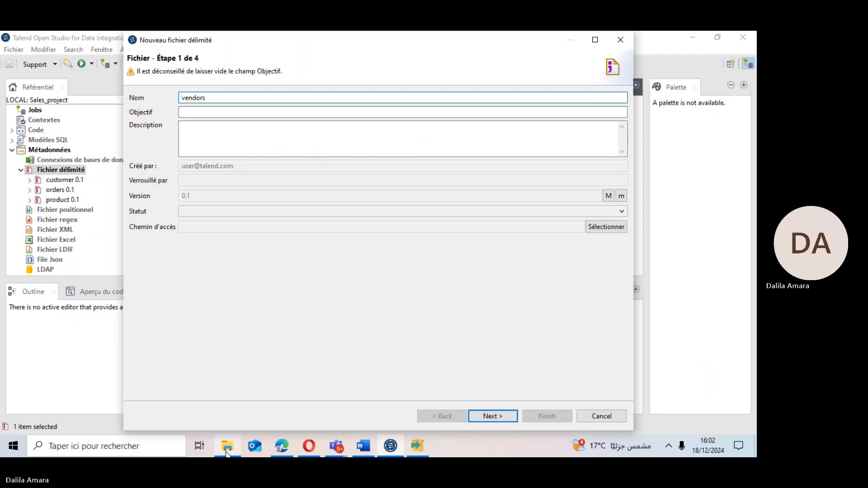
left_click(493, 415)
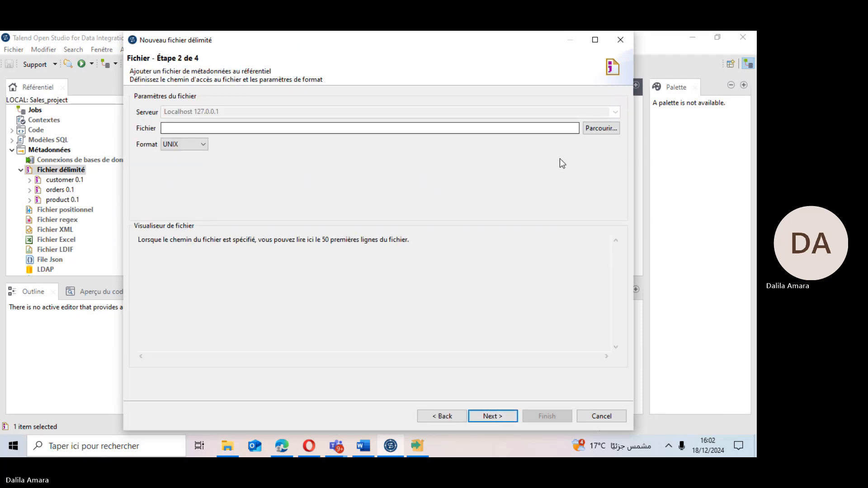
Select vendors.csv from the DWH_Sales_Project files folder as the delimited file and continue.
left_click(595, 128)
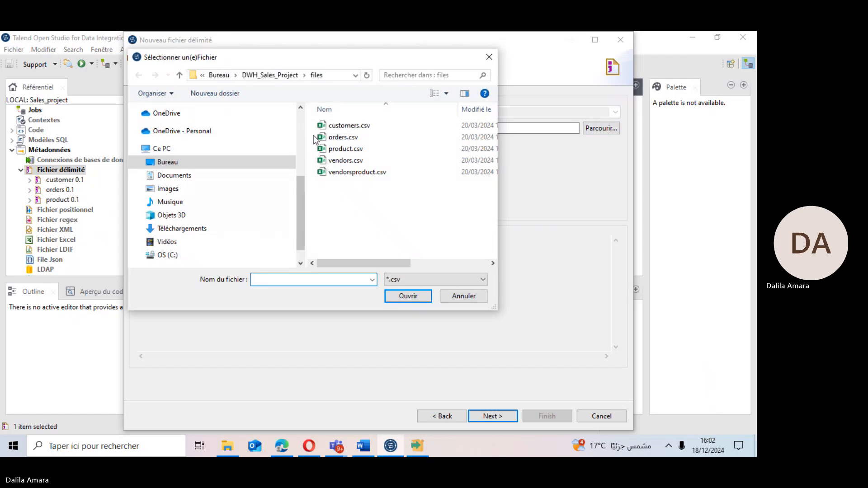
left_click(343, 161)
double_click(343, 161)
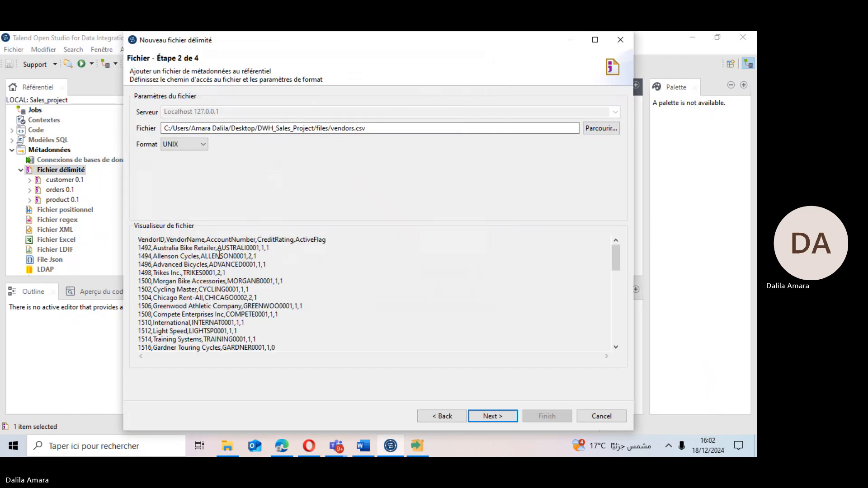
left_click_drag(216, 249, 220, 250)
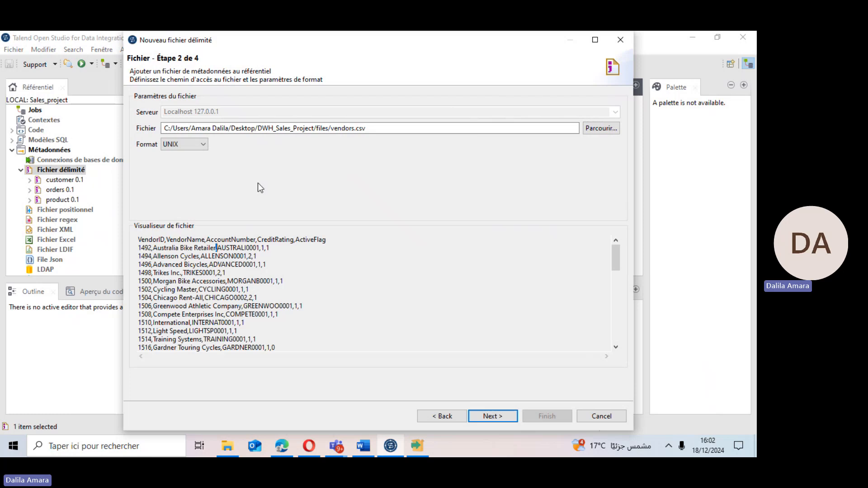
left_click(477, 415)
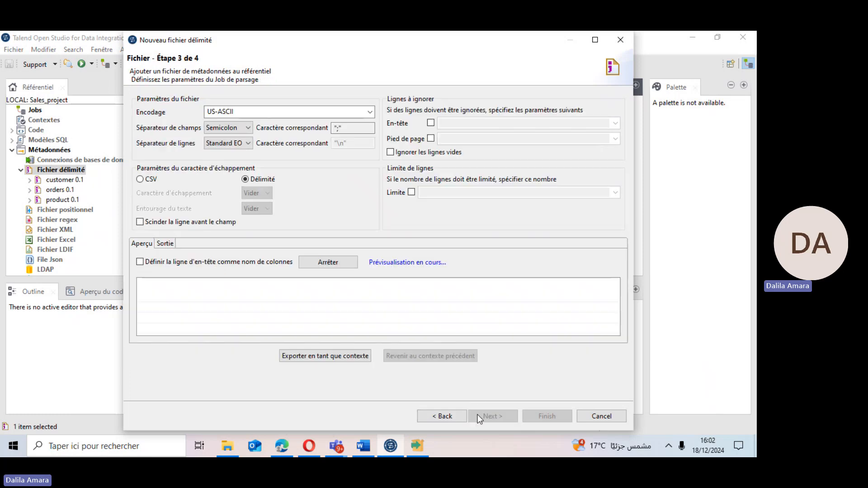
Set the field separator to Comma, use the header row as column names, and refresh the preview.
left_click(228, 130)
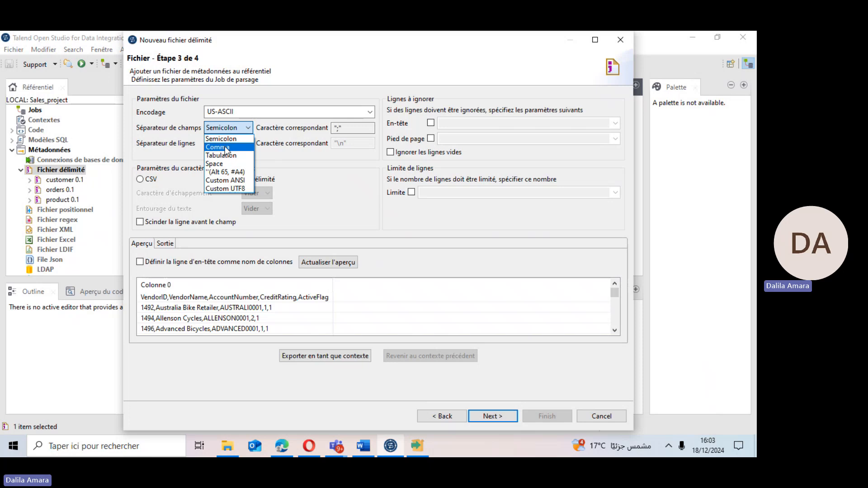
left_click(225, 148)
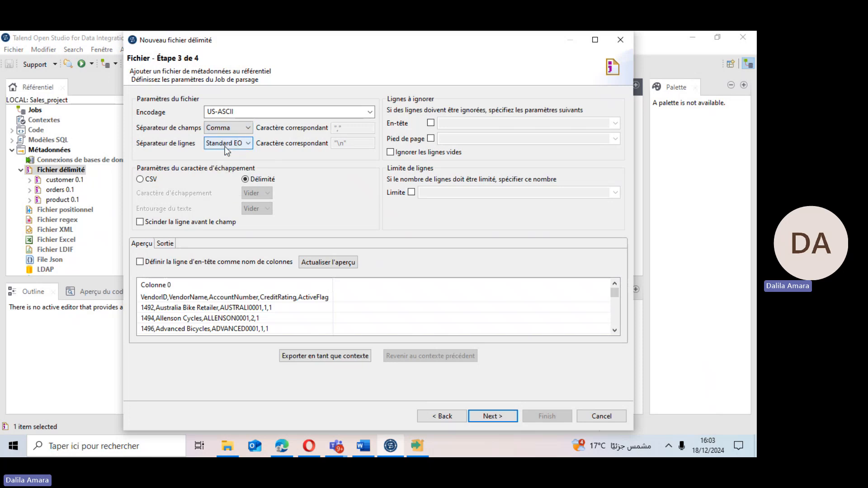
left_click(165, 263)
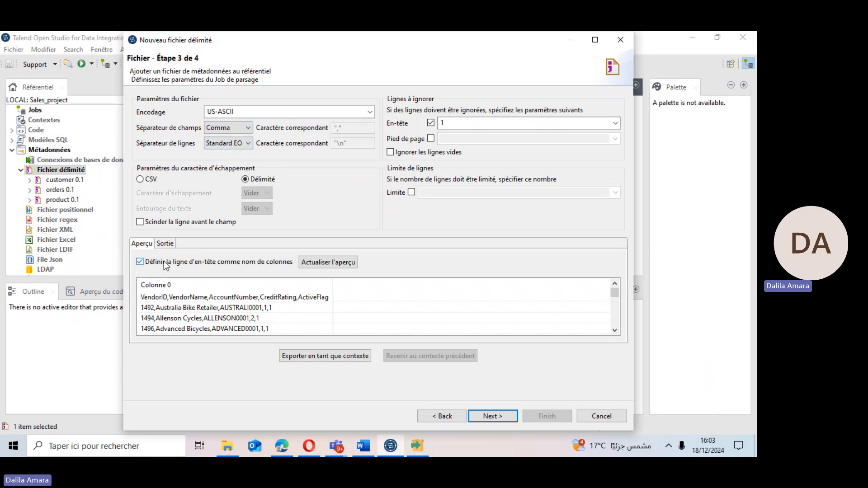
left_click(320, 264)
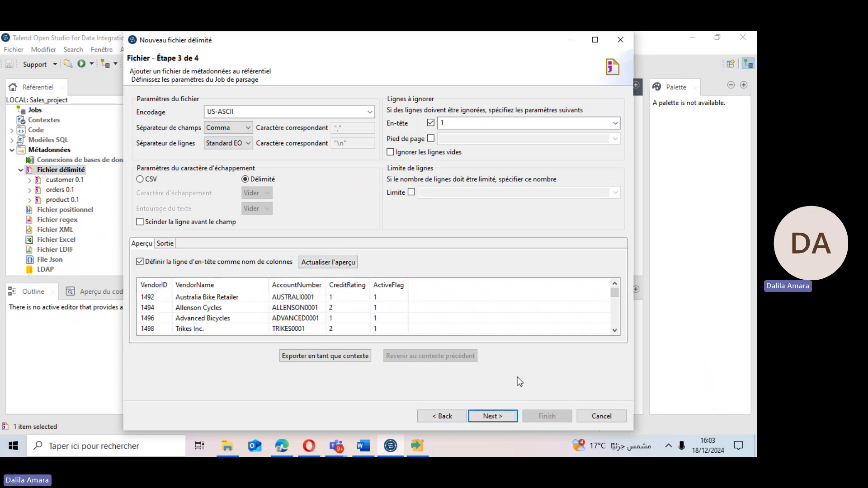
Accept the detected vendors schema and finish the delimited file wizard.
left_click(487, 416)
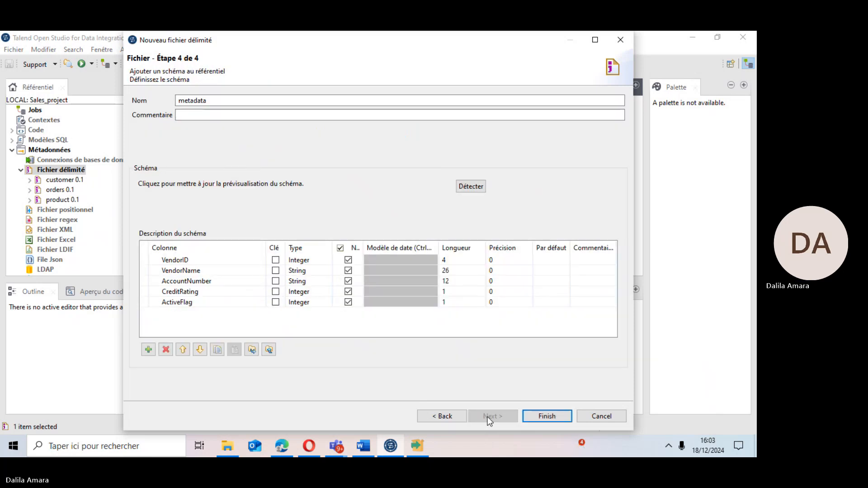
left_click(539, 416)
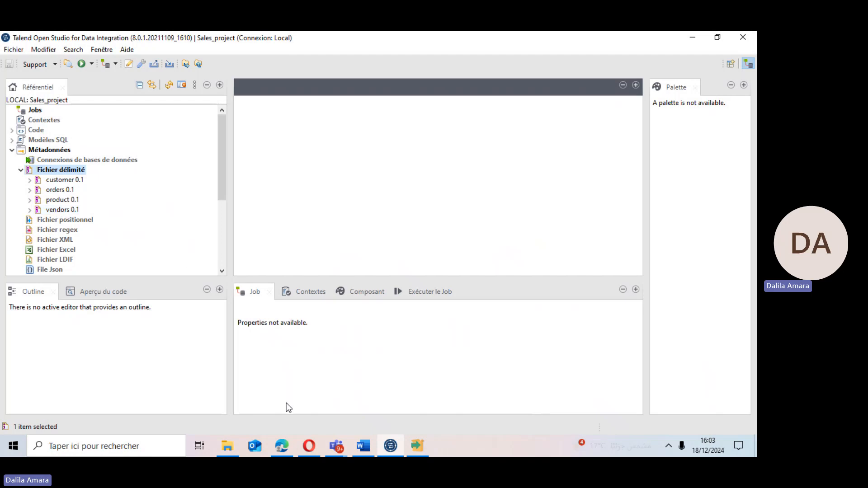
Check the sales files folder, then create a new delimited file metadata named vendorsproduct and continue.
left_click(227, 447)
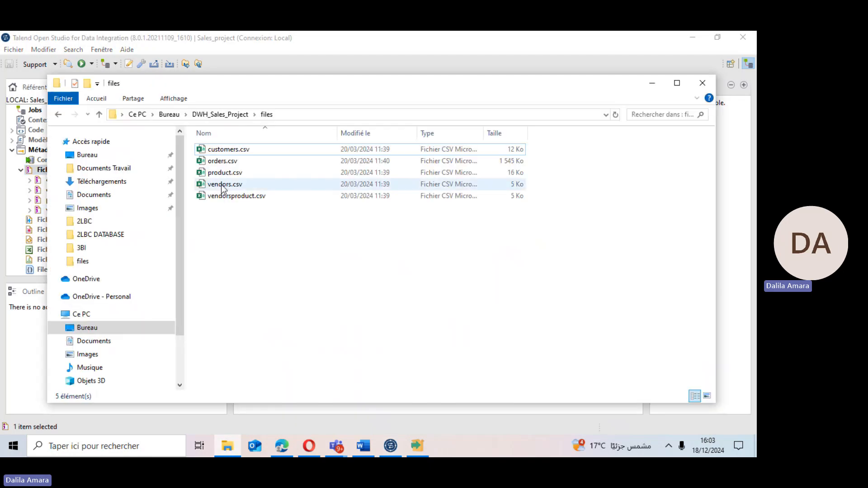
left_click(652, 83)
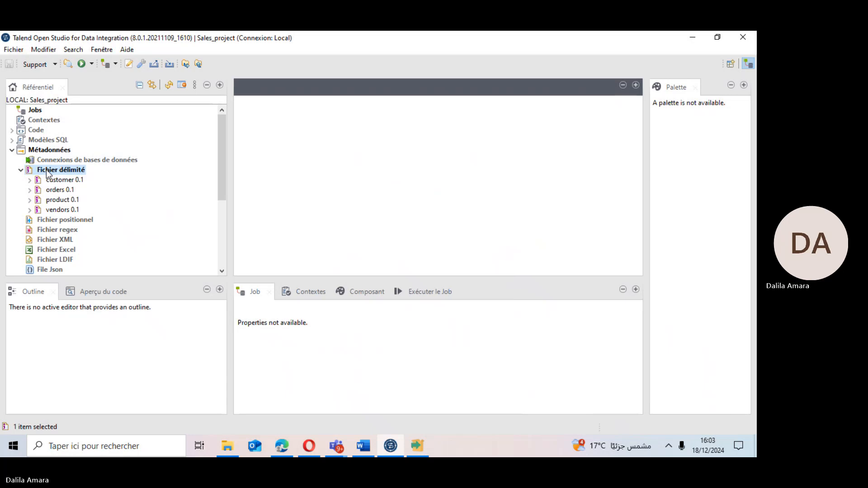
right_click(64, 171)
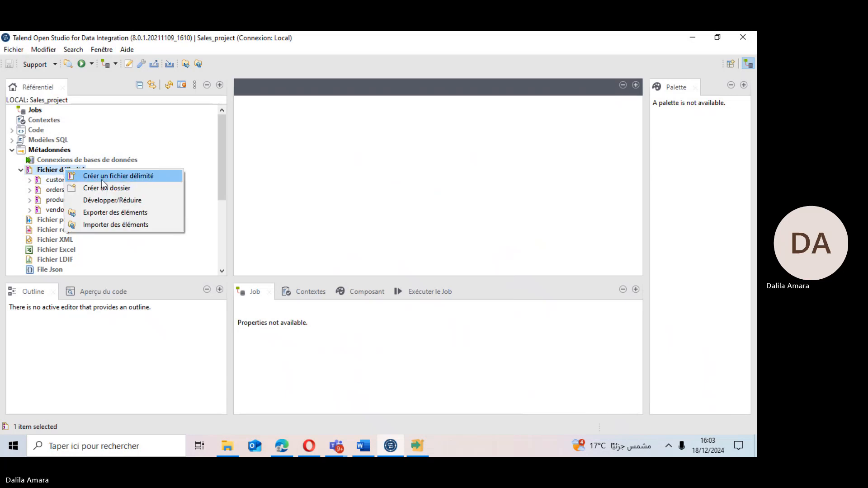
left_click(102, 180)
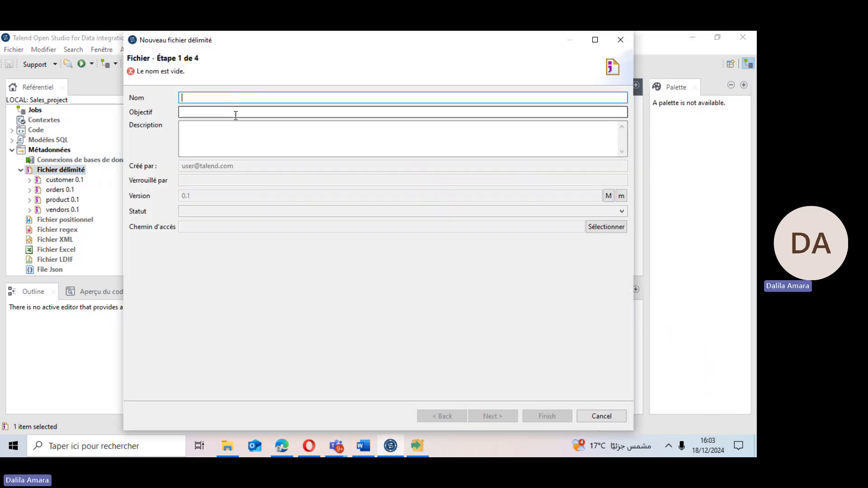
type("vendorspro")
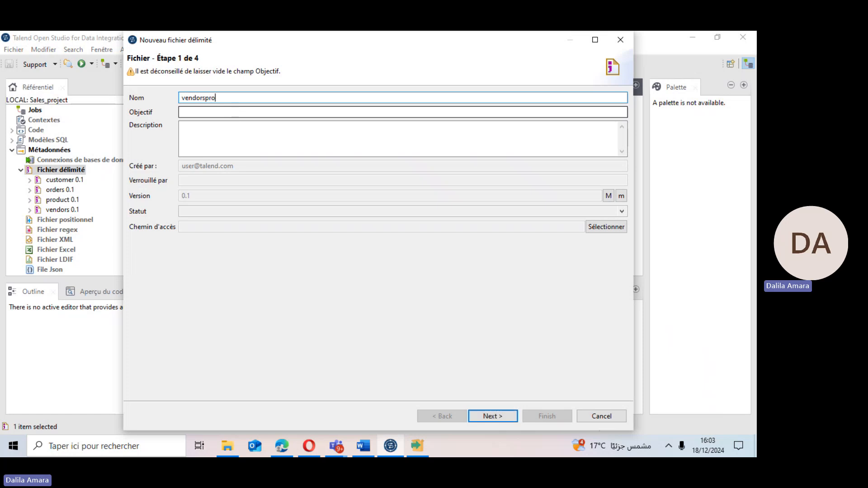
type("duct")
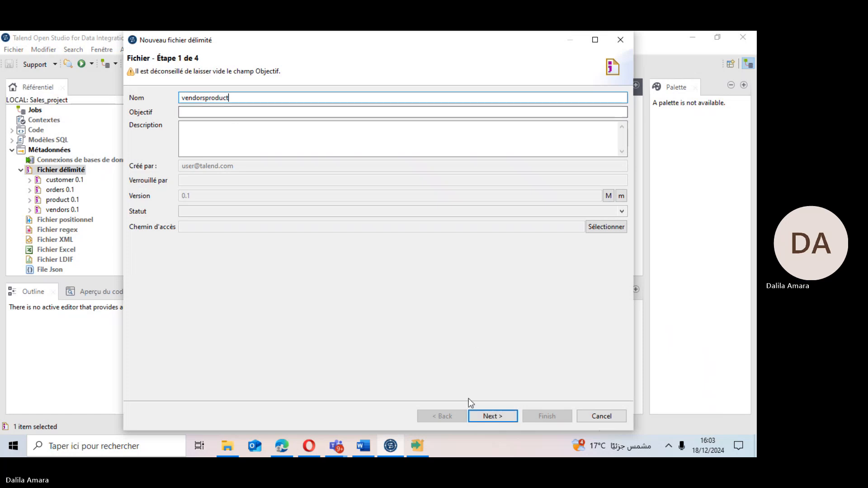
left_click(484, 413)
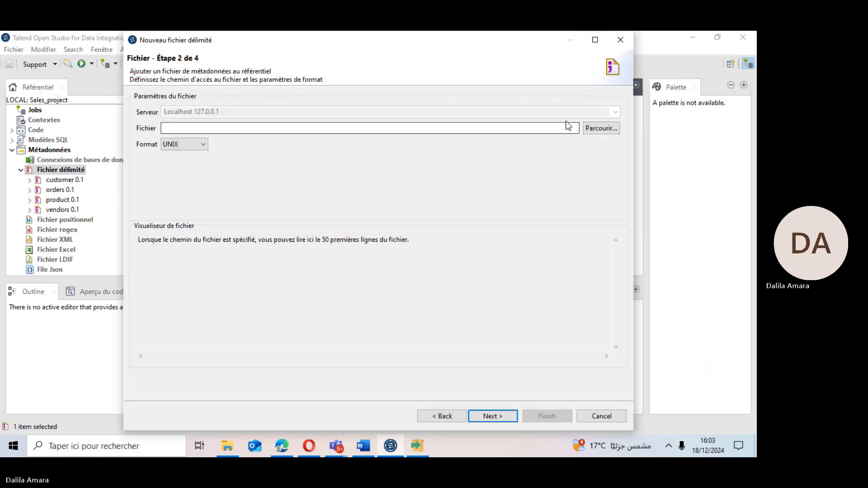
Select vendorsproduct.csv from the DWH_Sales_Project files folder as the delimited file and continue.
left_click(599, 128)
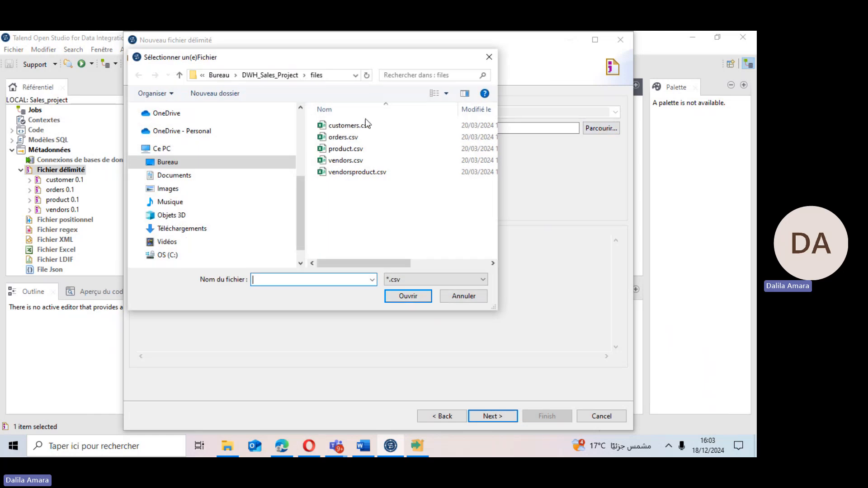
double_click(357, 172)
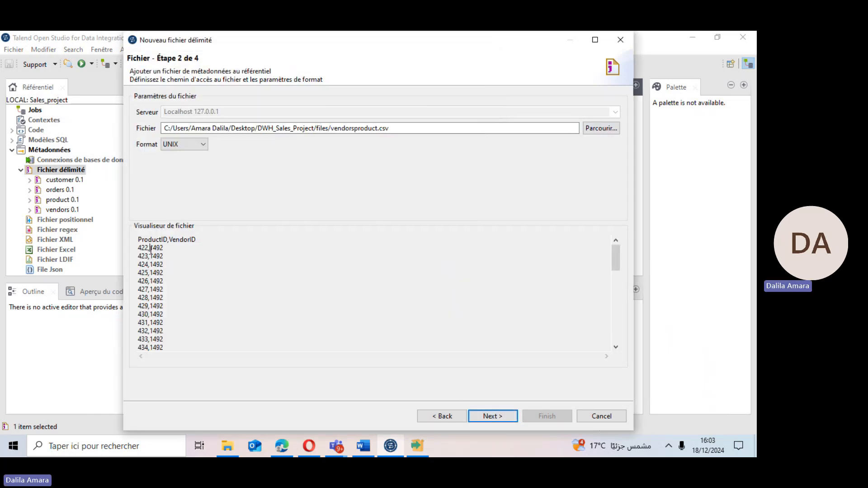
left_click_drag(150, 249, 149, 249)
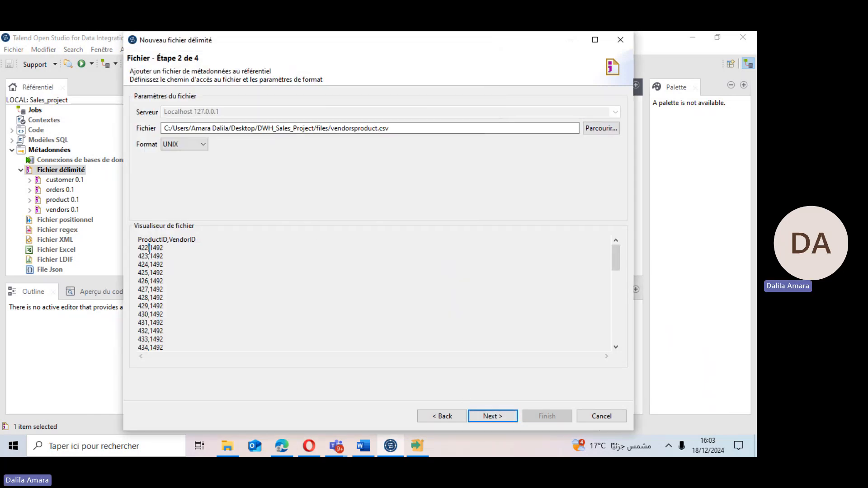
left_click(489, 420)
Set the field separator to Comma, use the header row as column names, and refresh the preview.
left_click(243, 128)
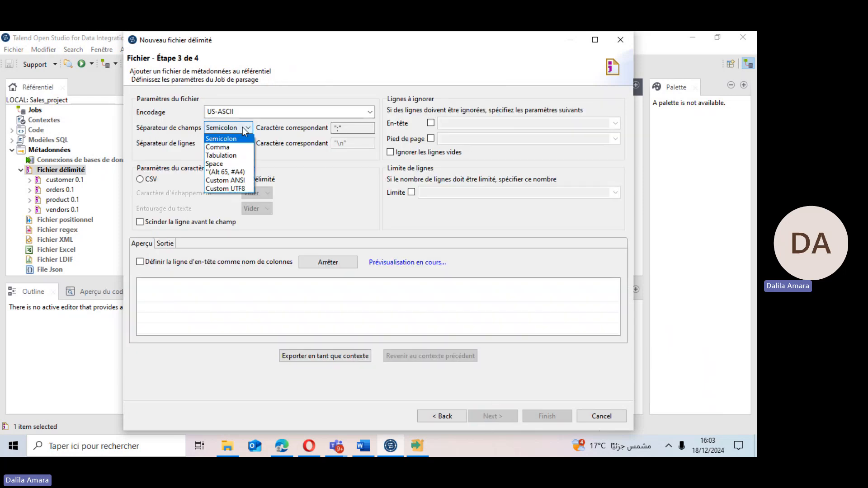
left_click(219, 148)
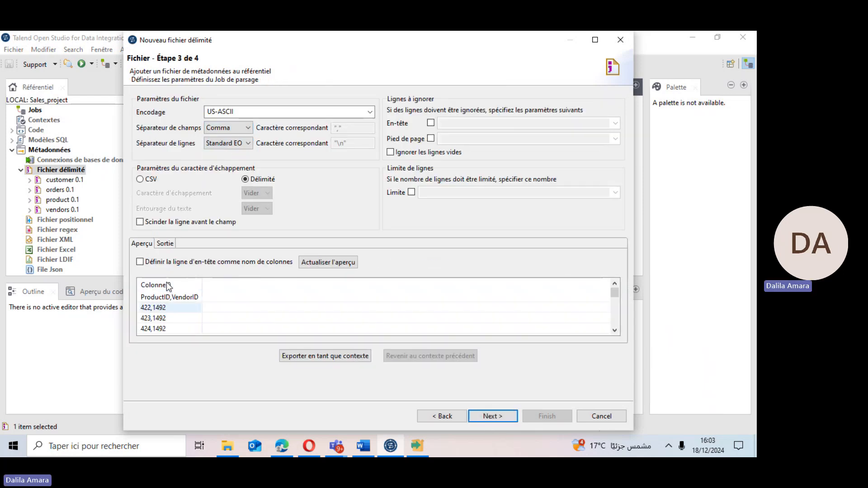
left_click(142, 263)
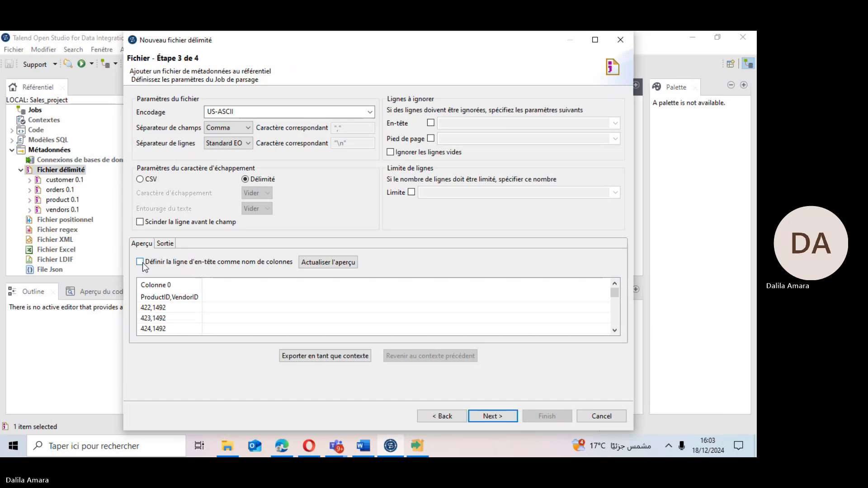
left_click(327, 263)
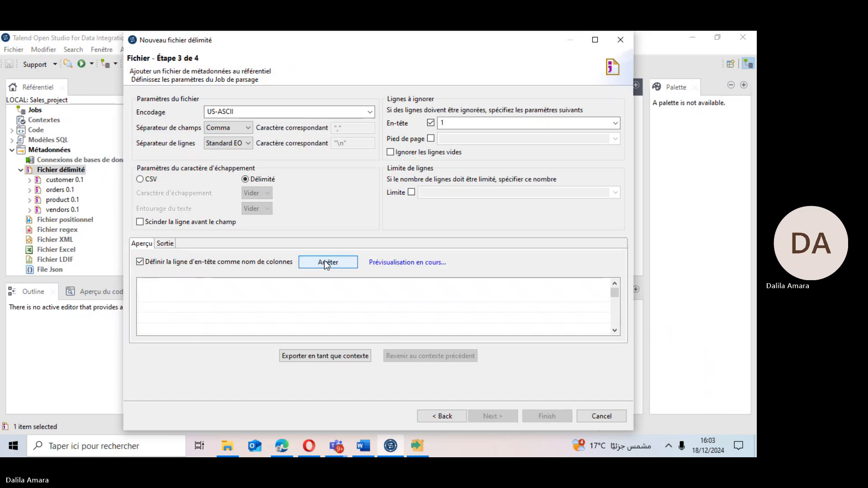
Accept the ProductID and VendorID schema and finish the wizard.
left_click(491, 416)
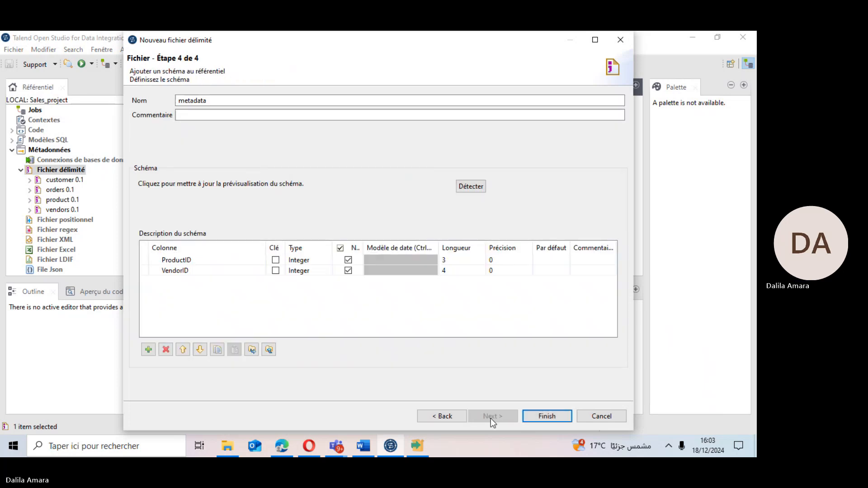
left_click(547, 416)
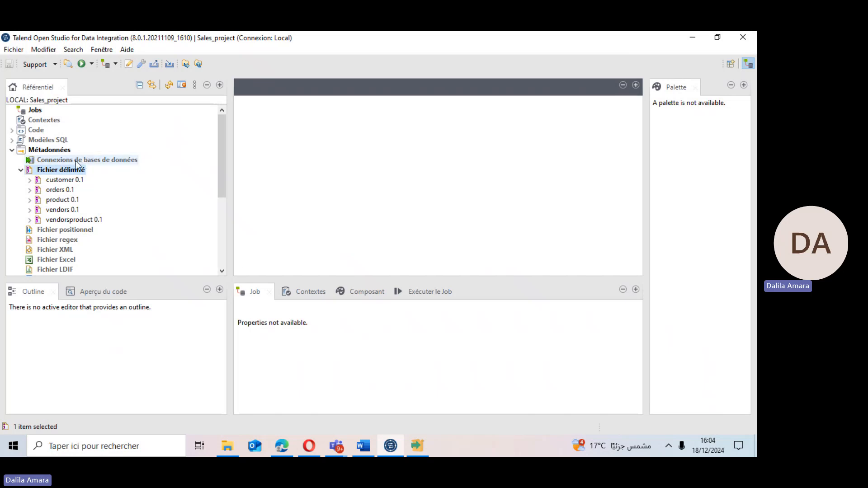
Check the progress of the PostgreSQL installation.
left_click(420, 453)
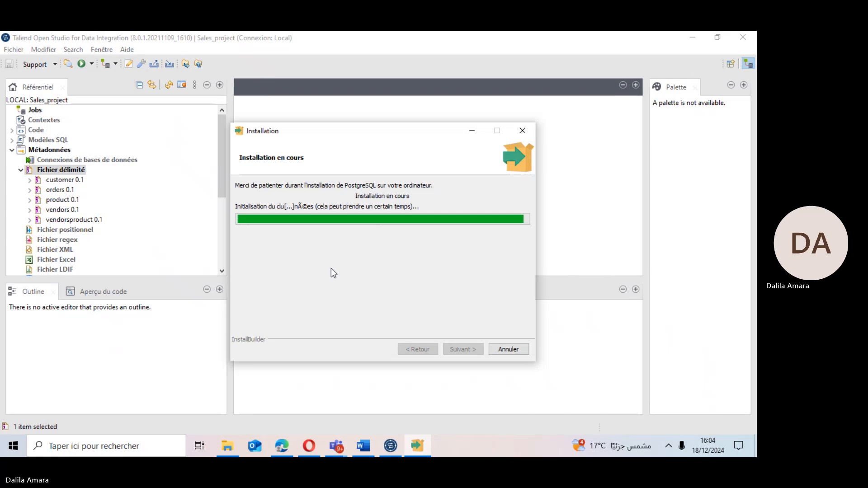
key("XF86AudioRaiseVolume")
key("XF86AudioRaiseVolume")
key("XF86AudioRaiseVolume")
key("XF86AudioRaiseVolume")
key("XF86AudioRaiseVolume")
key("XF86AudioRaiseVolume")
key("XF86AudioRaiseVolume")
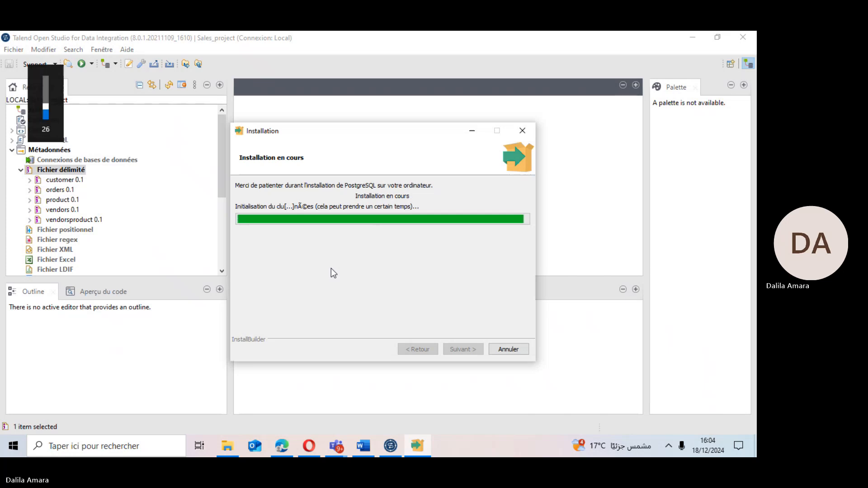
key("XF86AudioRaiseVolume")
key("XF86AudioRaiseVolume")
key("XF86AudioRaiseVolume")
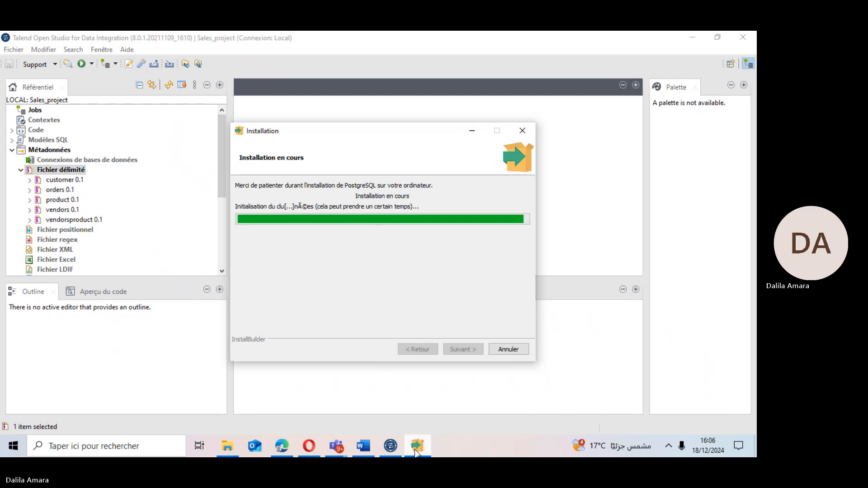
mouse_move(416, 452)
left_click(390, 449)
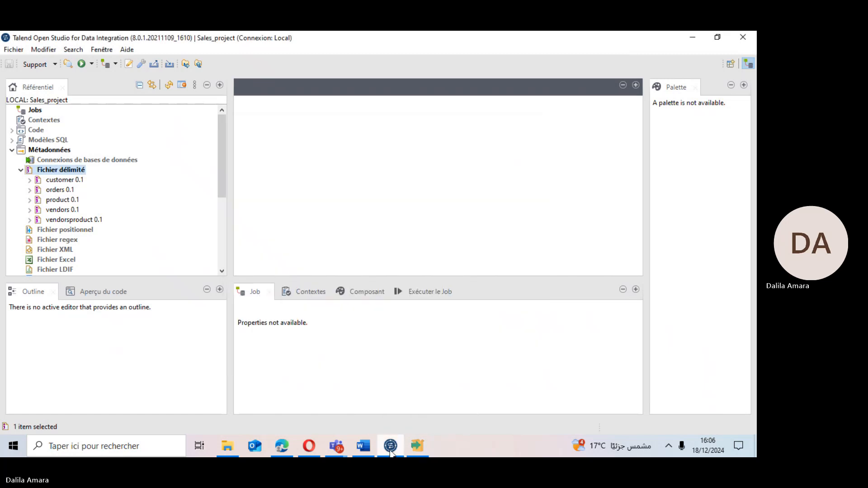
left_click(392, 454)
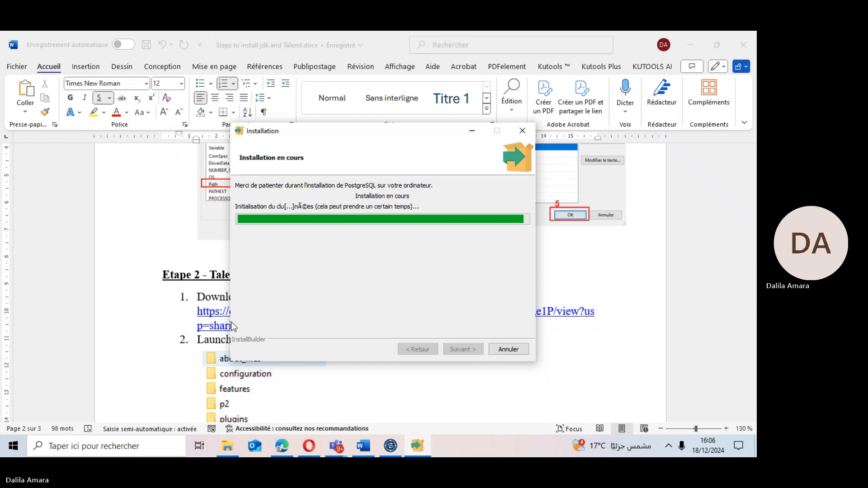
left_click(336, 447)
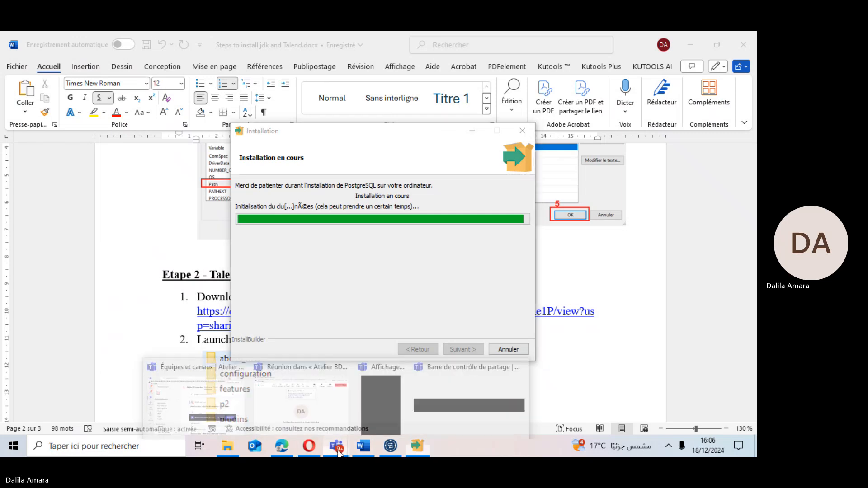
left_click(298, 397)
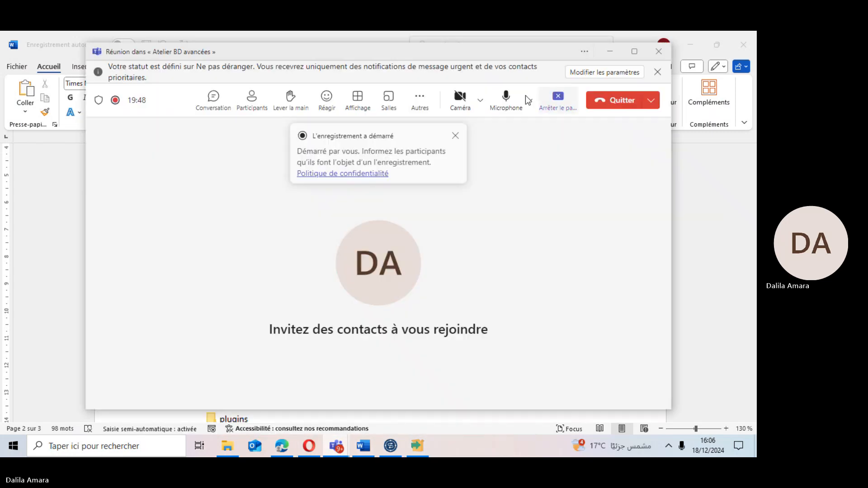
left_click(506, 100)
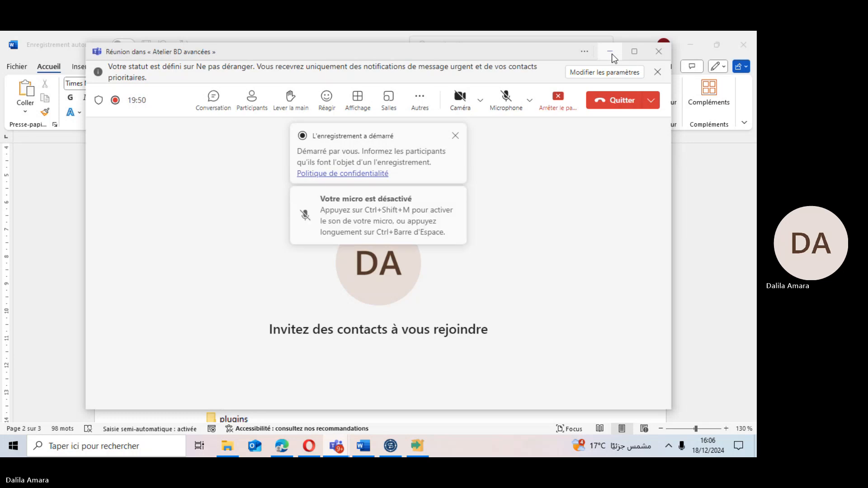
left_click(611, 52)
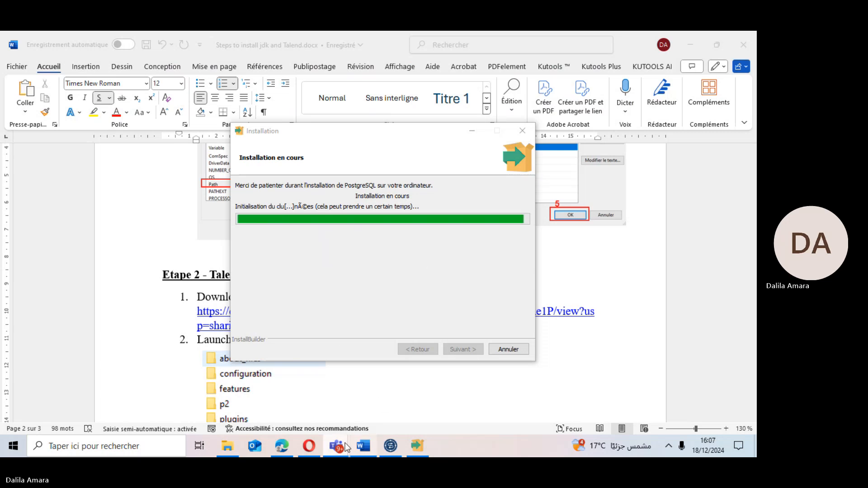
mouse_move(338, 443)
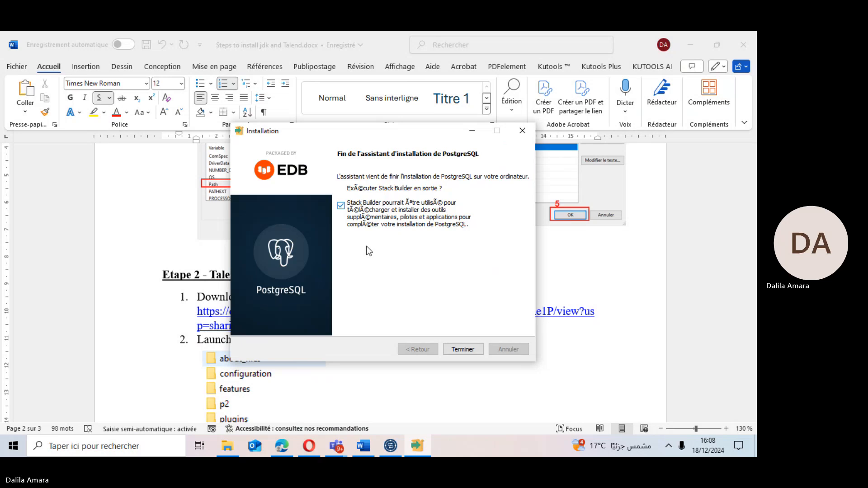
left_click(342, 446)
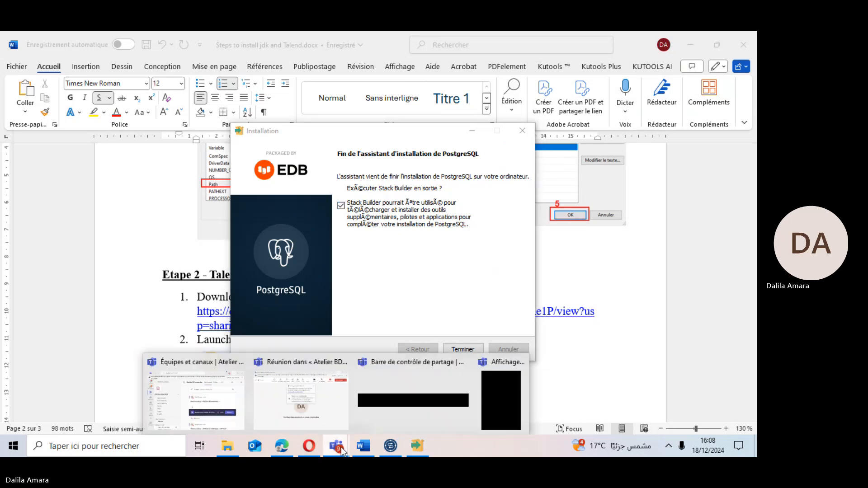
left_click(330, 408)
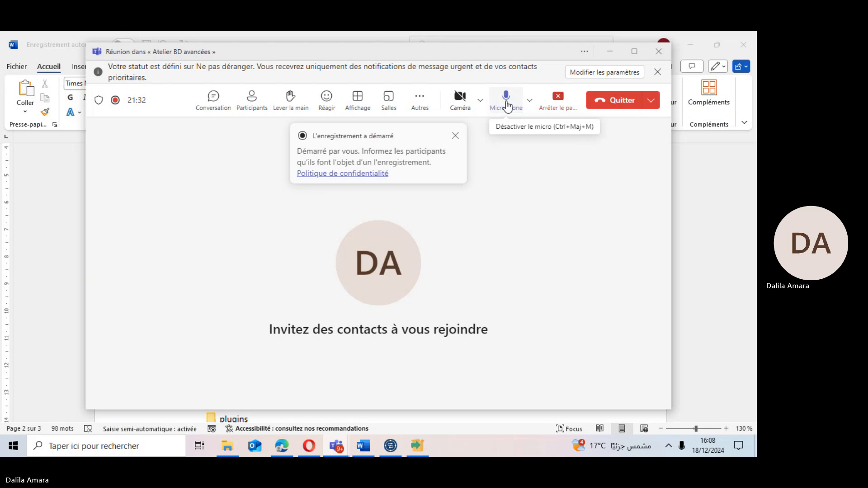
left_click(417, 447)
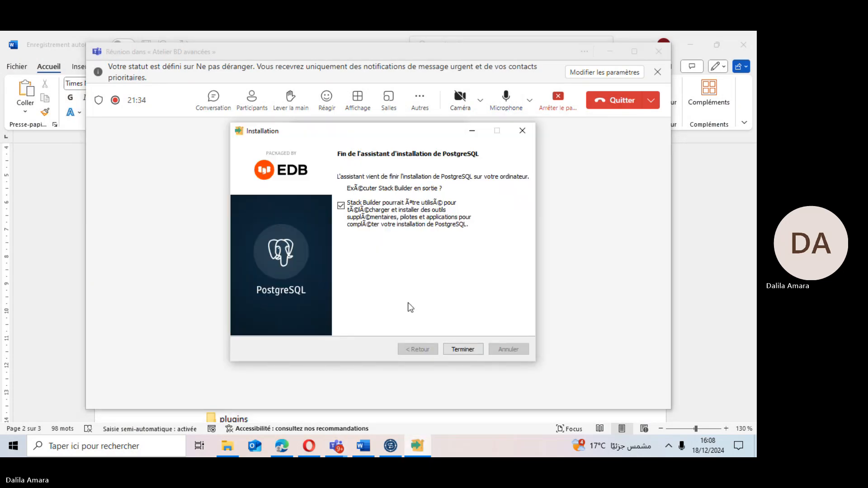
Finish the PostgreSQL installation wizard and cancel the Stack Builder wizard that opens.
key("XF86AudioRaiseVolume")
key("XF86AudioRaiseVolume")
key("XF86AudioRaiseVolume")
key("XF86AudioRaiseVolume")
key("XF86AudioRaiseVolume")
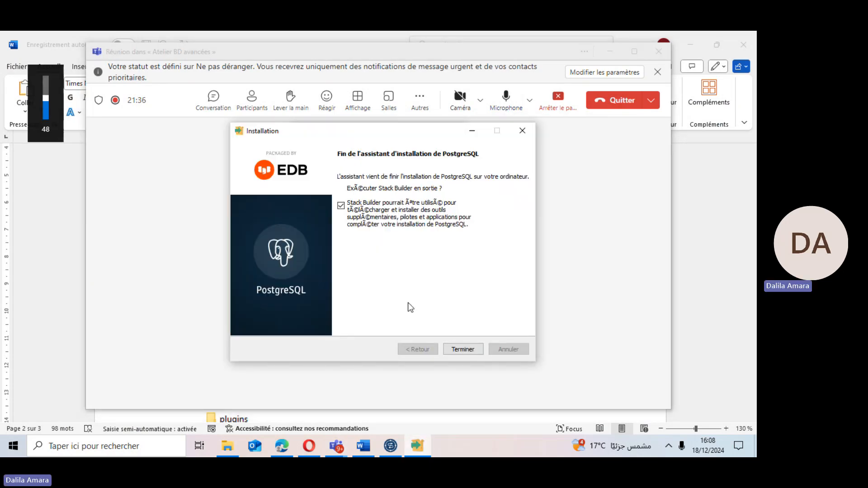
left_click(462, 351)
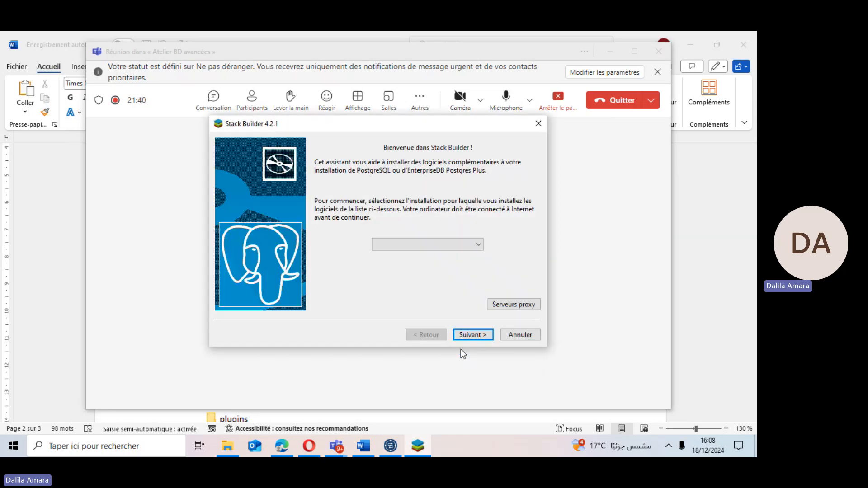
left_click(519, 335)
Dismiss the meeting window and launch pgAdmin 4 from the Windows search.
left_click(413, 235)
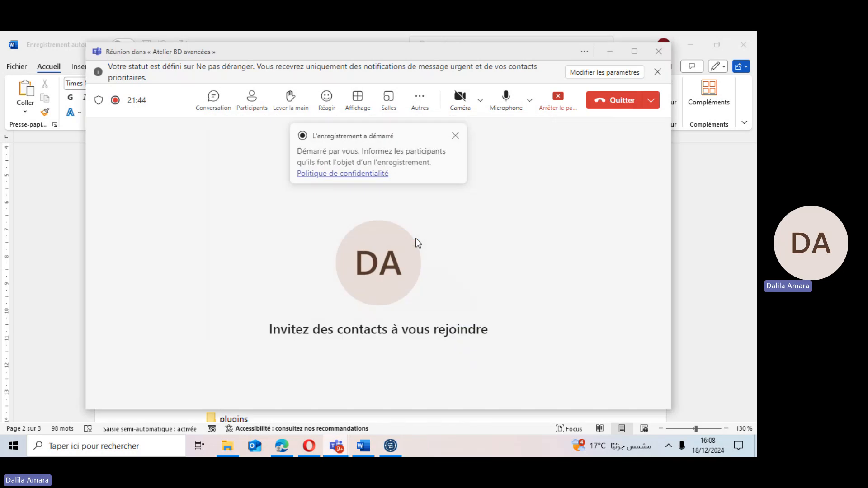
left_click(609, 51)
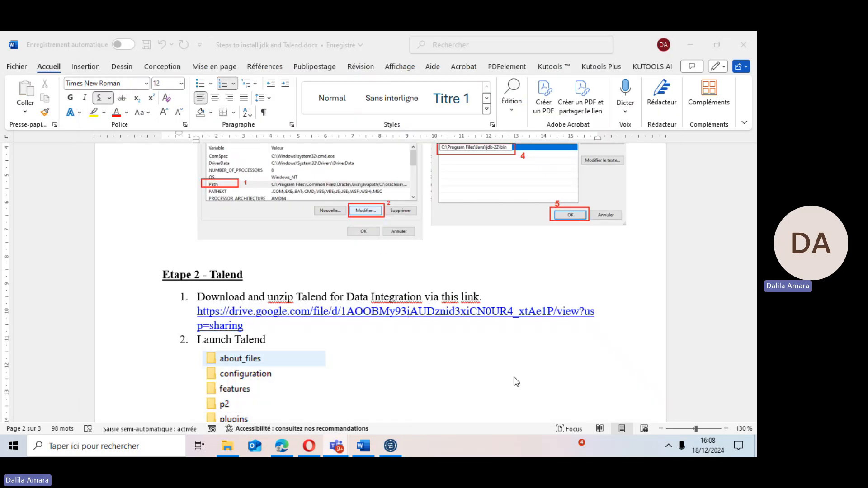
left_click(75, 448)
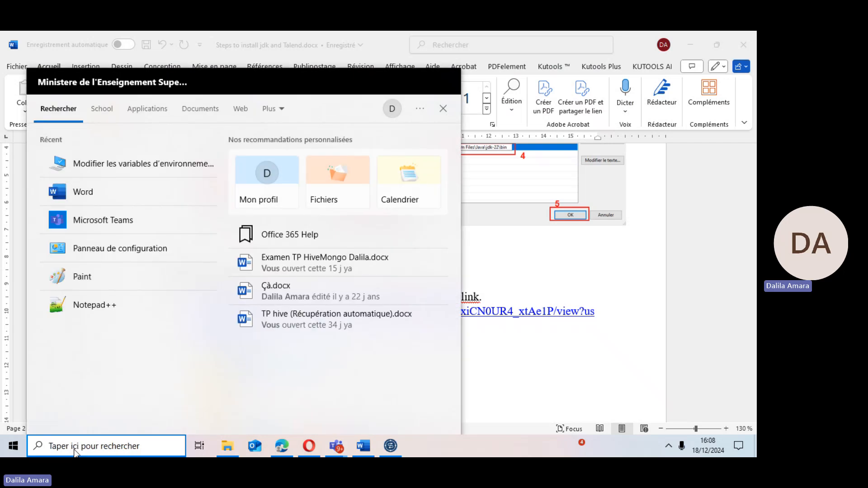
type("pg")
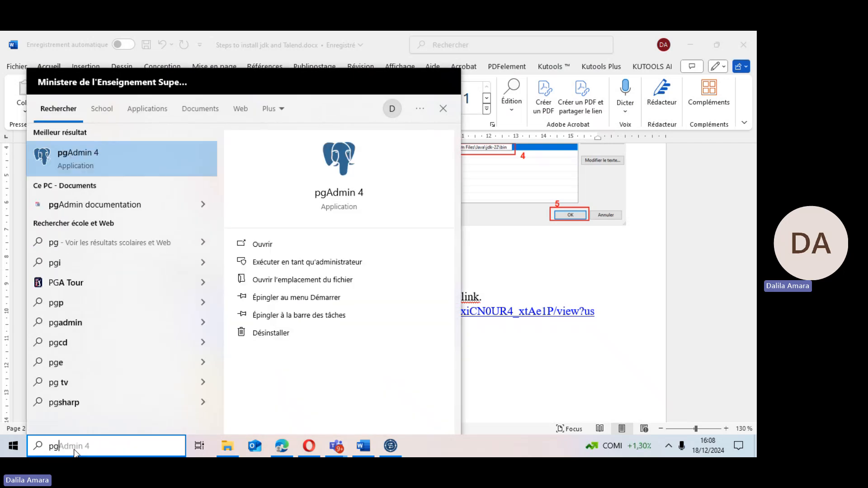
key("Return")
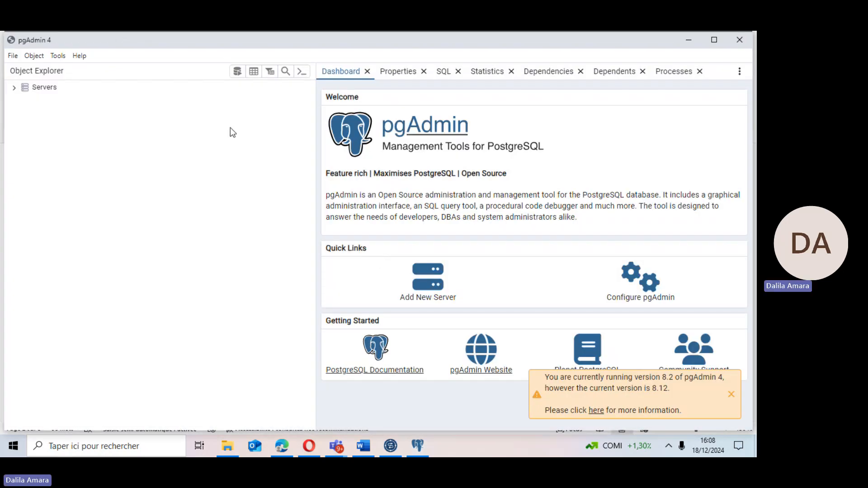
Expand the Servers tree down to the PostgreSQL 16 server's Databases node.
left_click(15, 88)
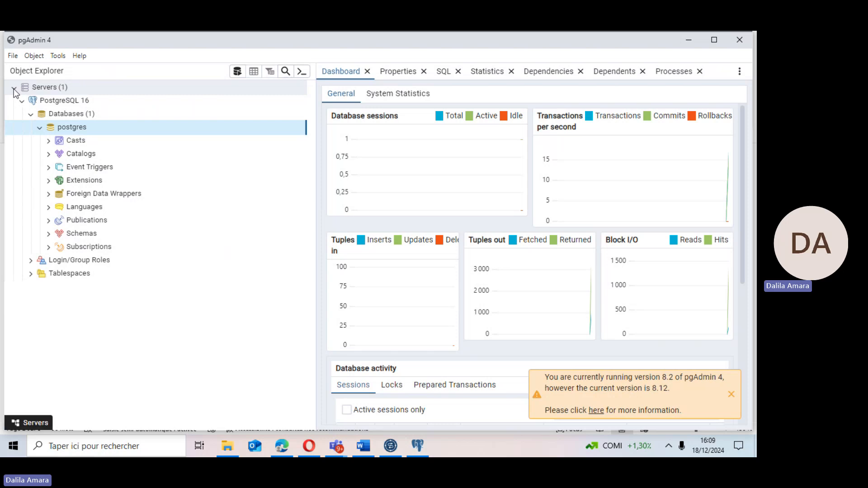
left_click(21, 101)
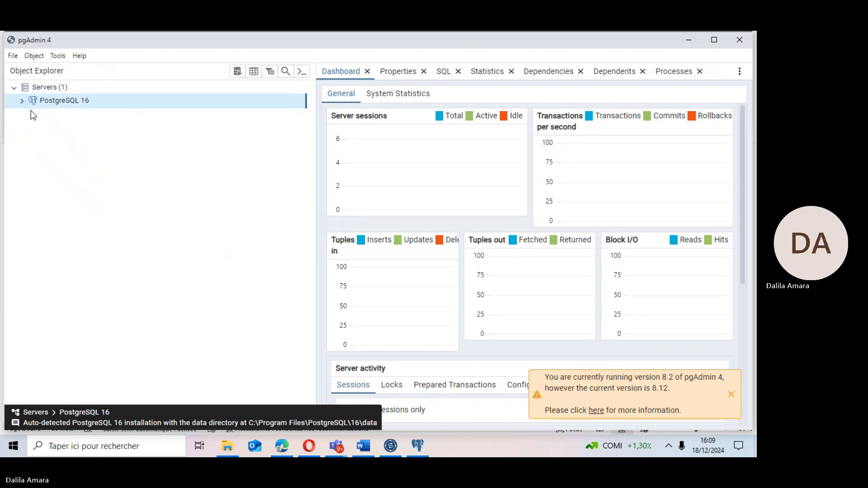
left_click(22, 100)
left_click(31, 114)
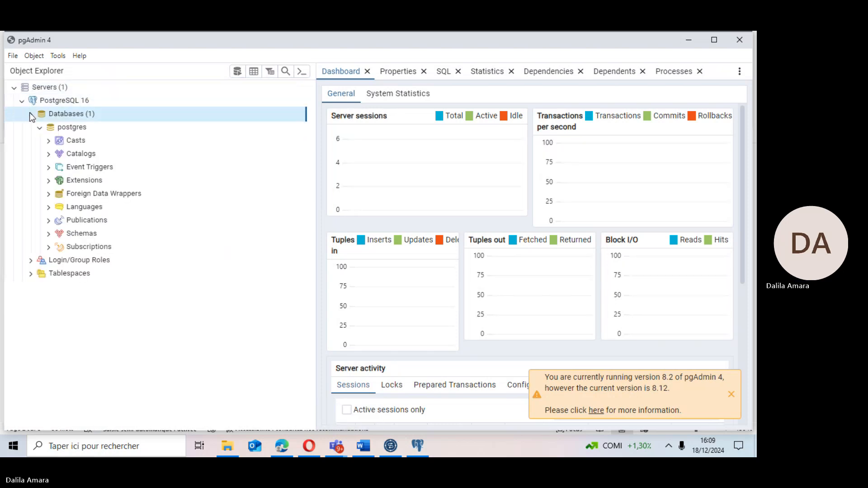
left_click(31, 114)
left_click(31, 115)
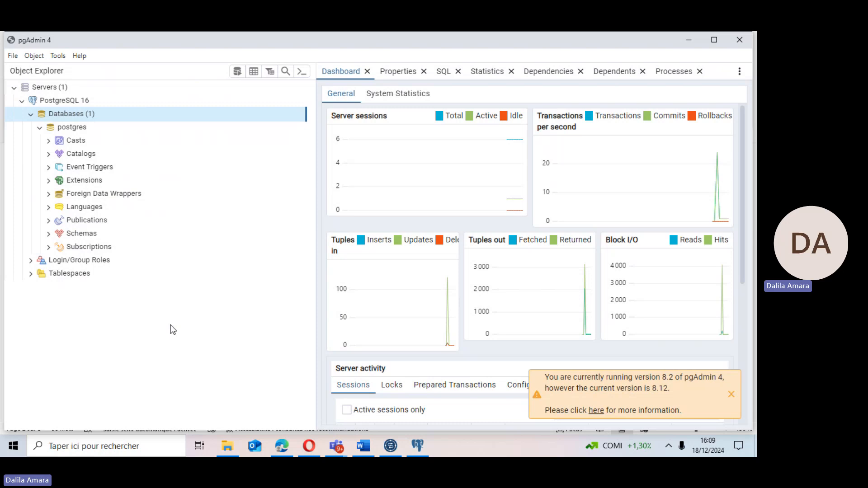
Open DWH_SALES.sql from the DWH_Sales_Project desktop folder in Notepad++.
left_click(229, 447)
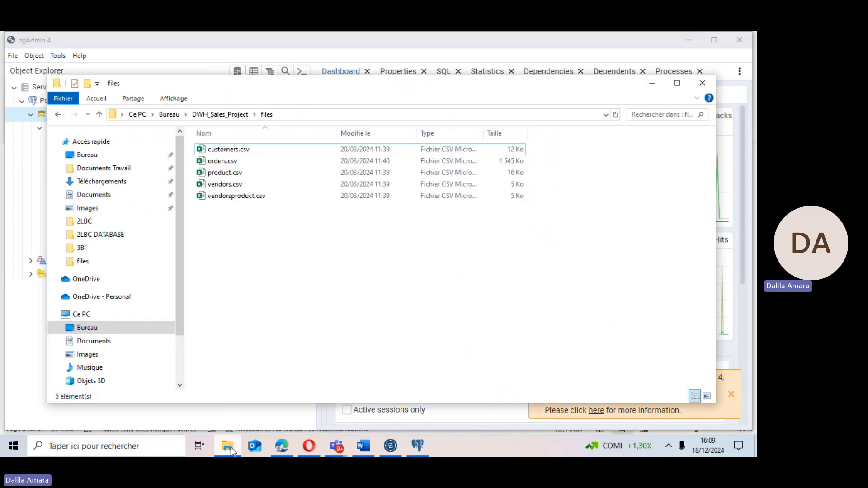
left_click(233, 114)
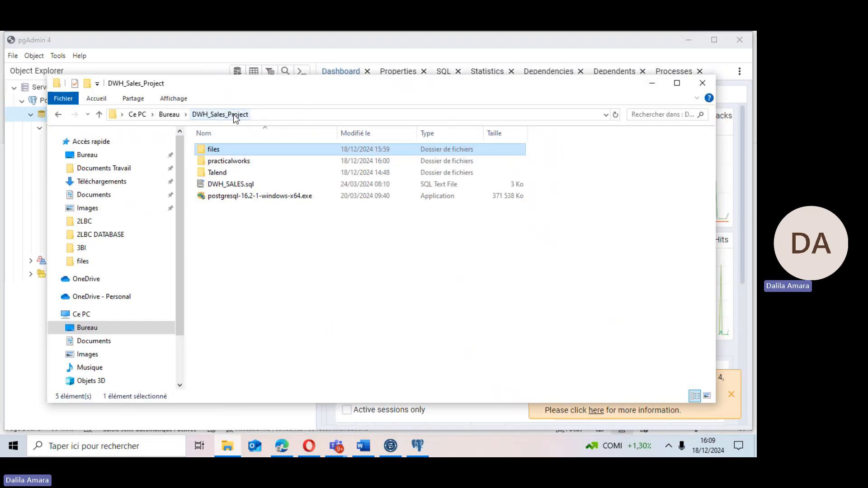
left_click(214, 186)
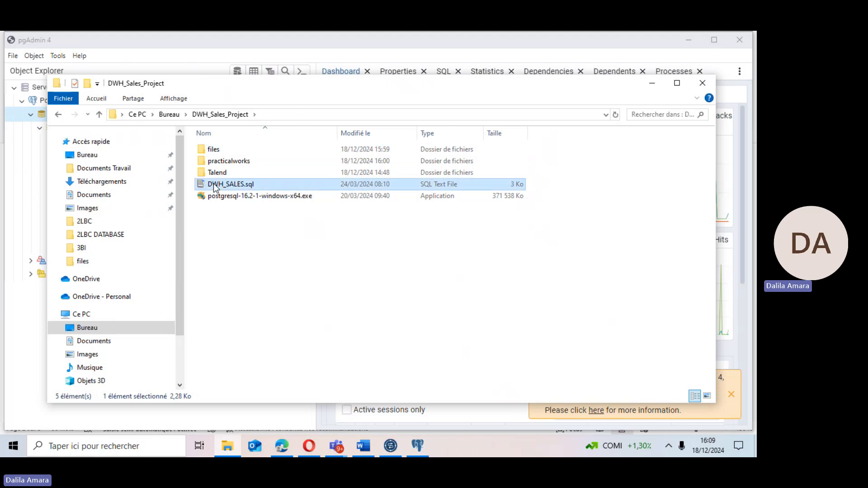
left_click_drag(215, 185, 210, 176)
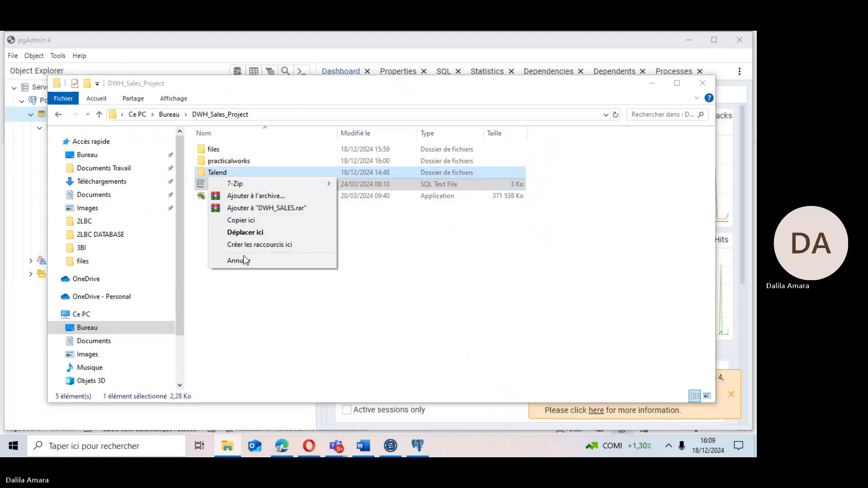
left_click(201, 183)
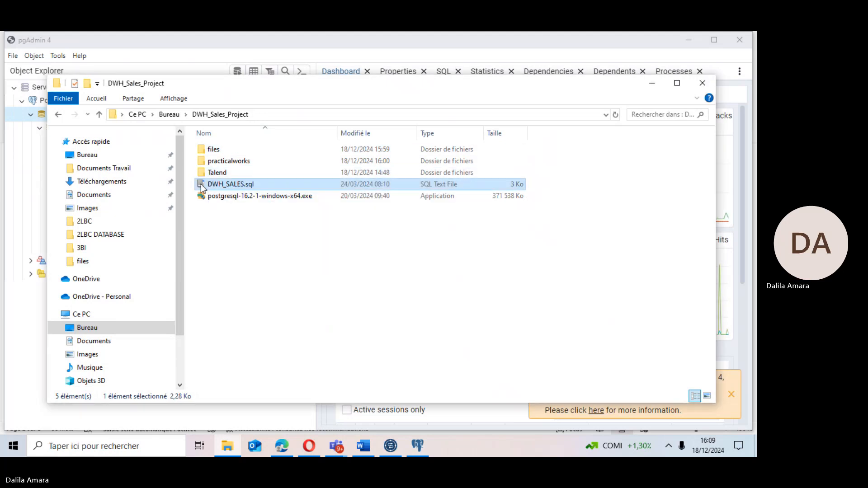
right_click(201, 184)
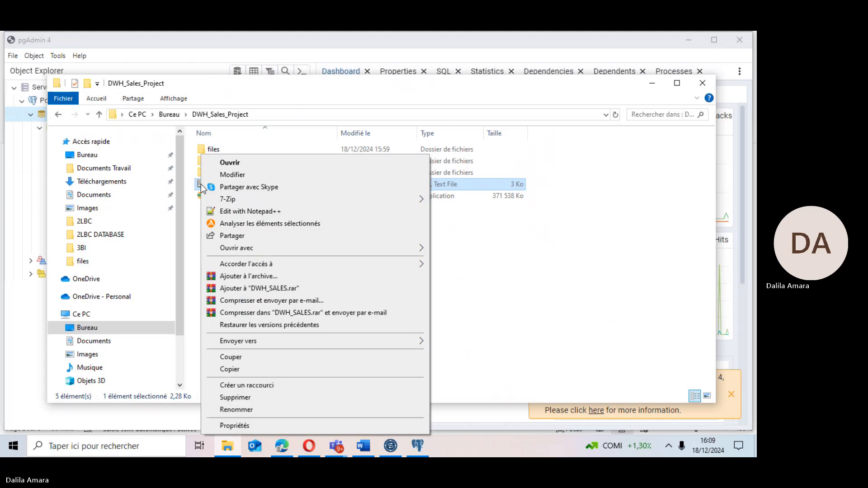
left_click(226, 212)
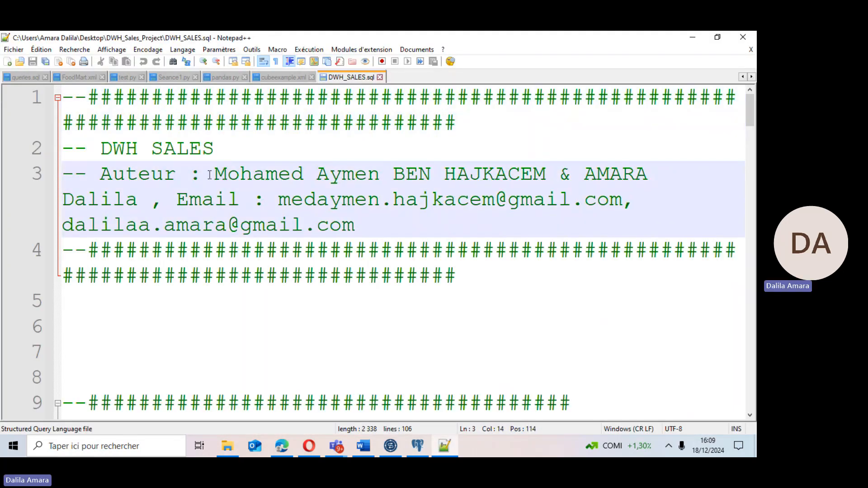
Review the script header and its DROP TABLE IF EXISTS statements for the dwh tables.
left_click_drag(214, 175, 545, 176)
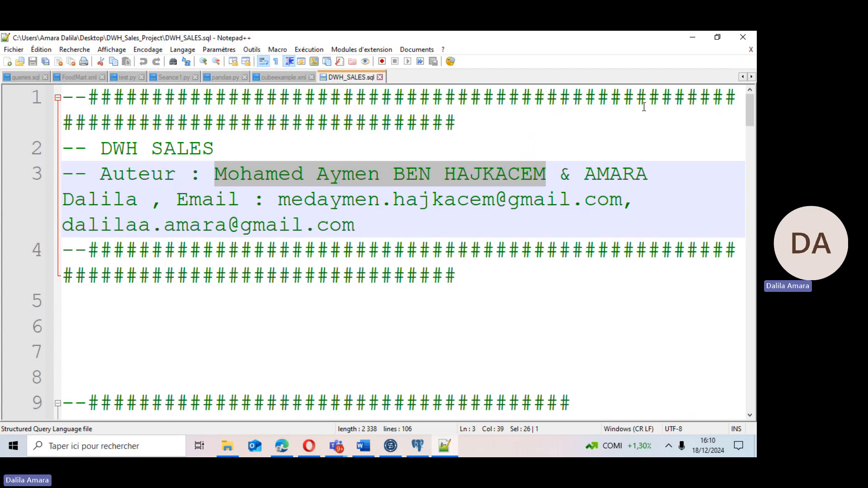
left_click_drag(750, 116, 745, 145)
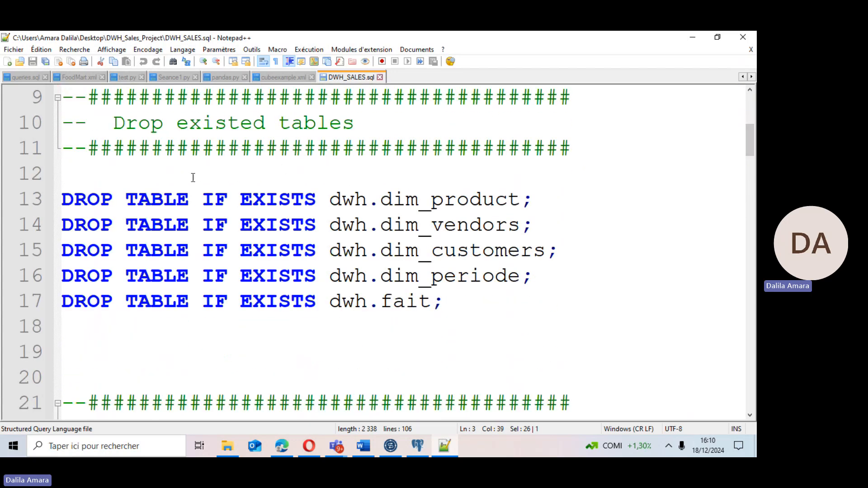
left_click_drag(65, 201, 450, 309)
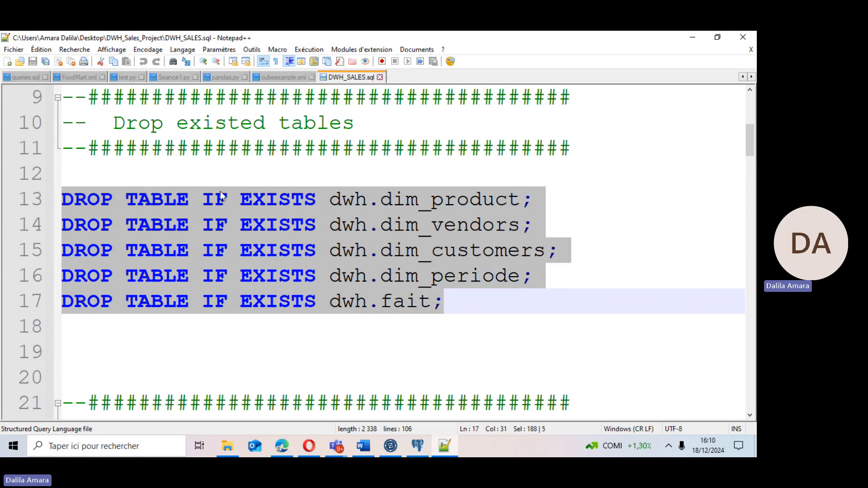
left_click(352, 196)
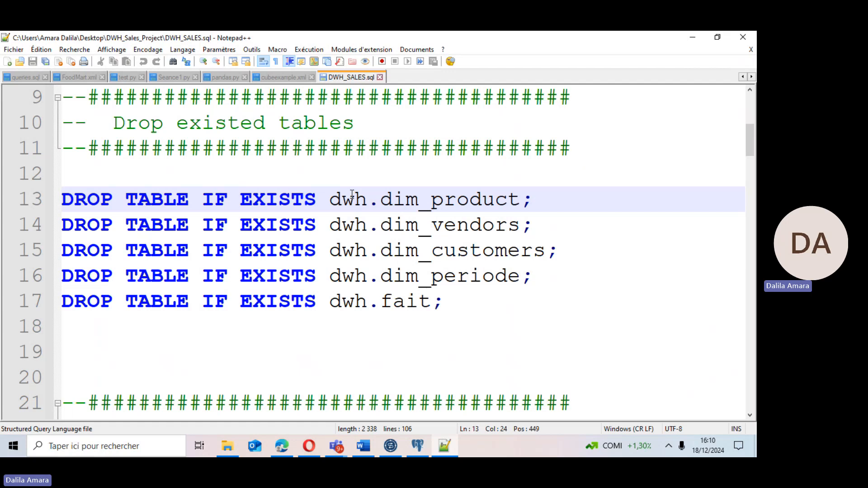
key("Right")
key("Right")
left_click_drag(748, 135, 743, 171)
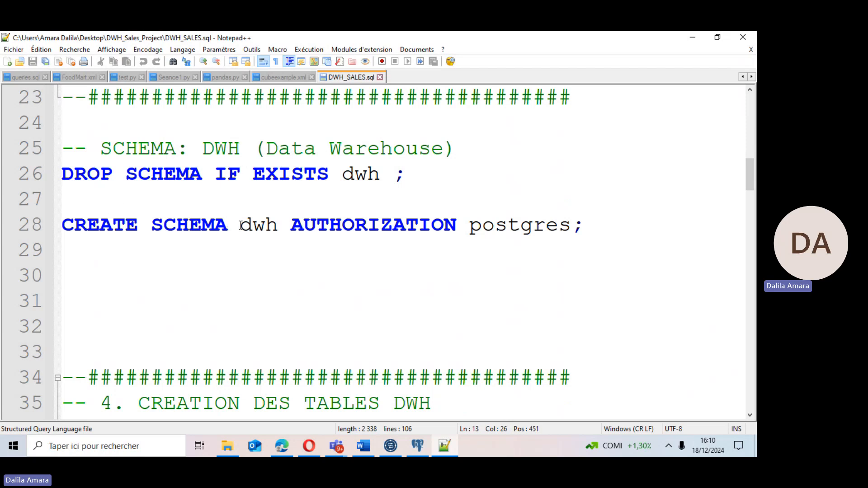
Review the dwh schema creation and the dwh.dim_product table definition, then select the whole script.
left_click_drag(244, 226, 276, 227)
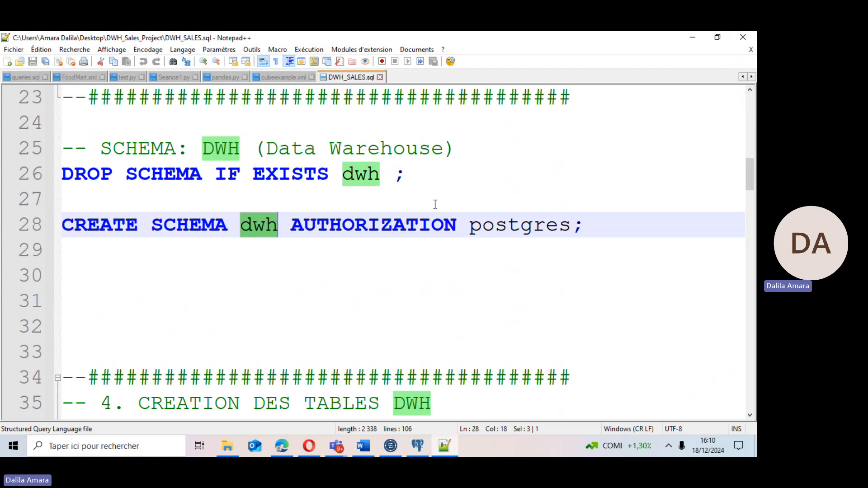
left_click(480, 225)
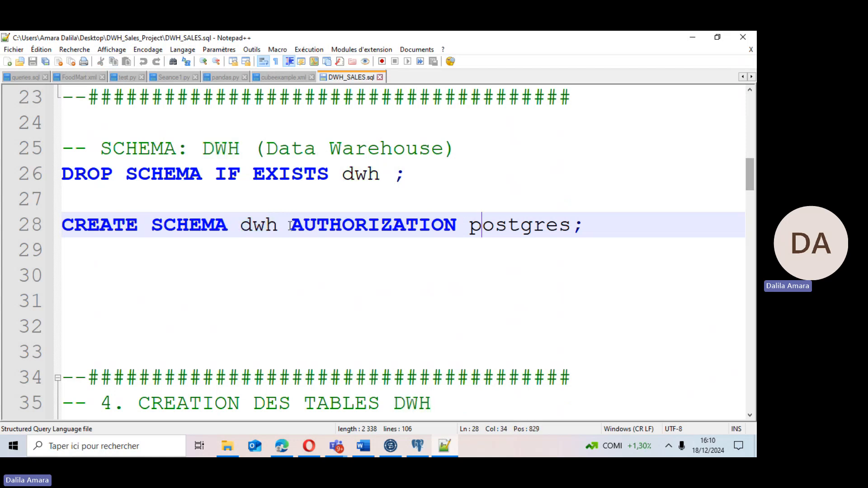
left_click(244, 225)
double_click(245, 224)
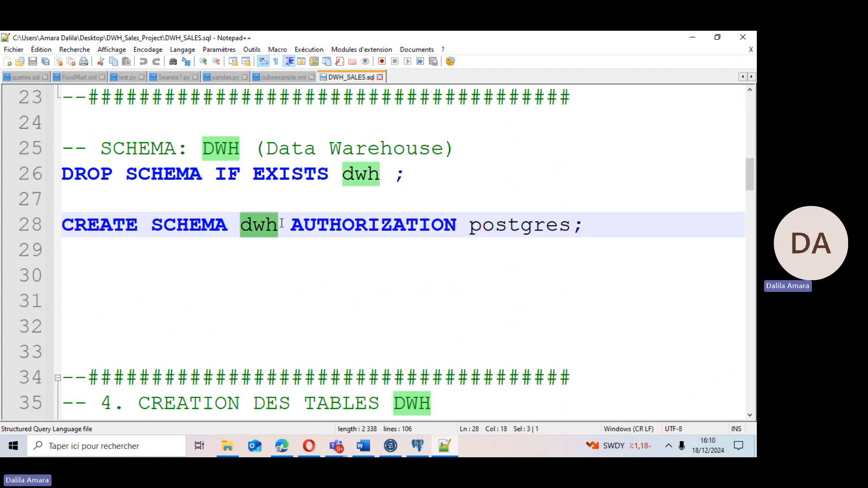
left_click_drag(753, 177, 746, 197)
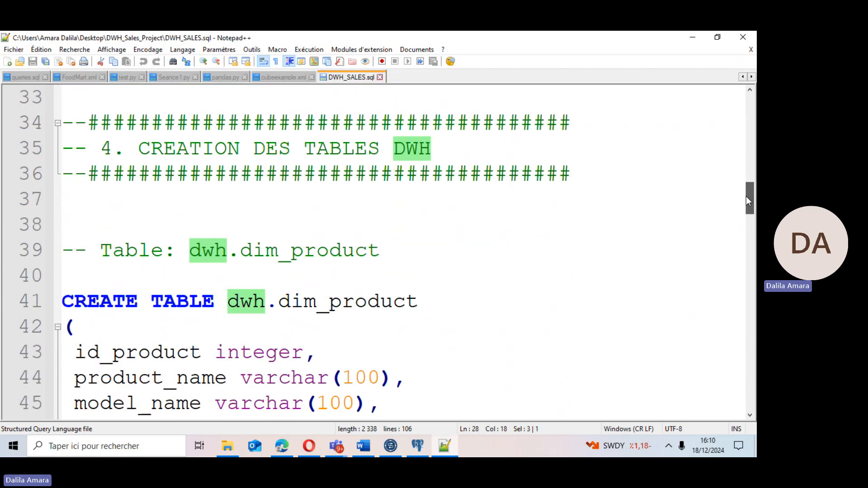
double_click(402, 155)
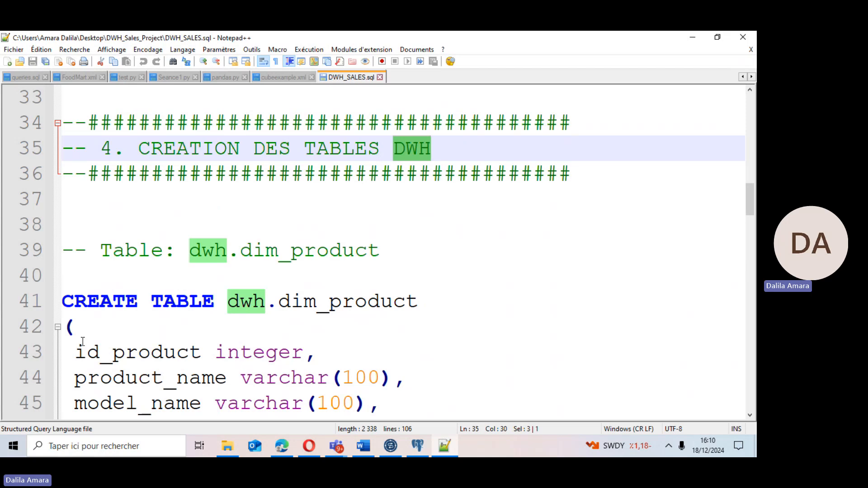
left_click_drag(62, 302, 278, 306)
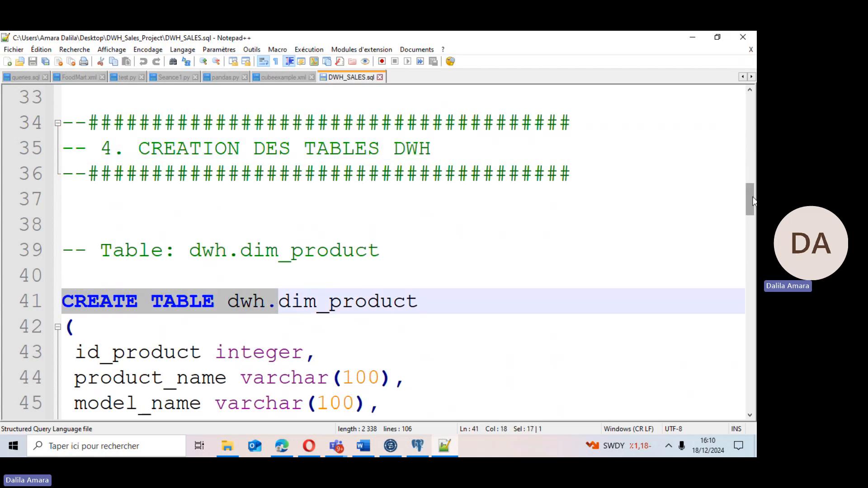
left_click_drag(753, 201, 752, 207)
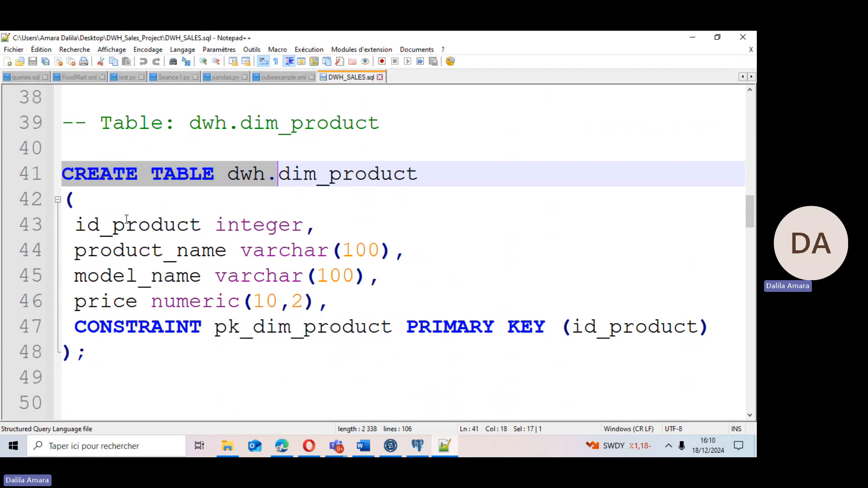
left_click_drag(79, 219, 164, 221)
left_click(216, 221)
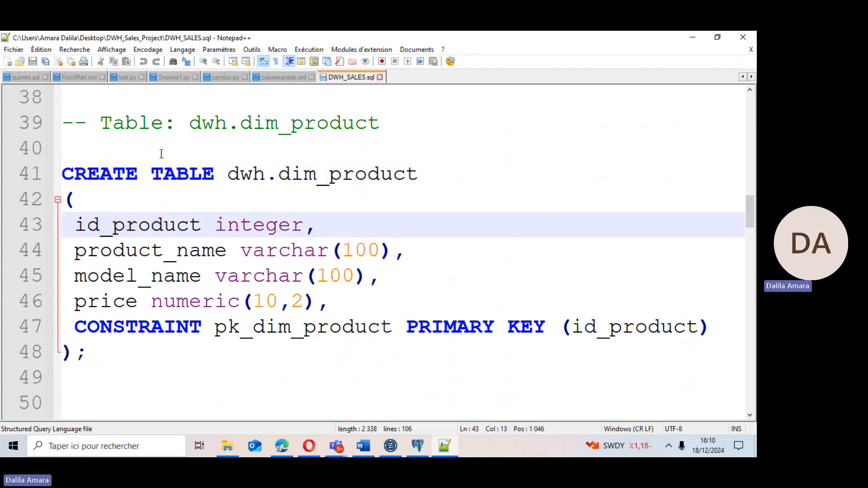
left_click(161, 154)
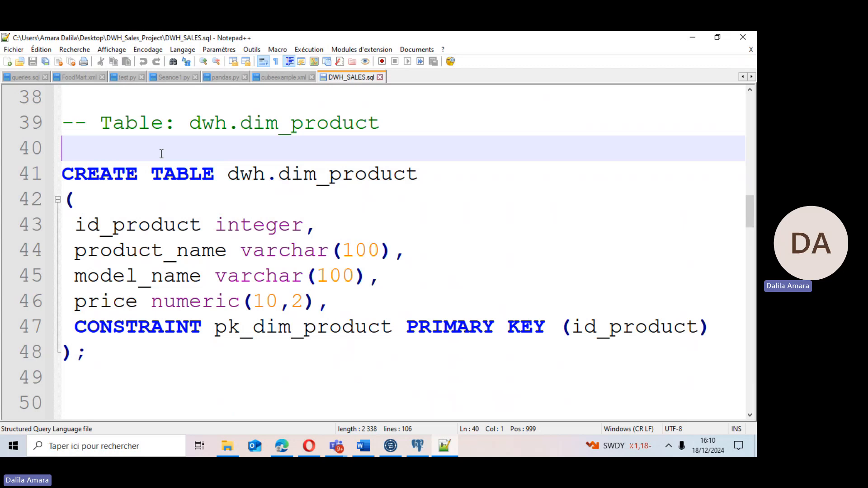
left_click(396, 203)
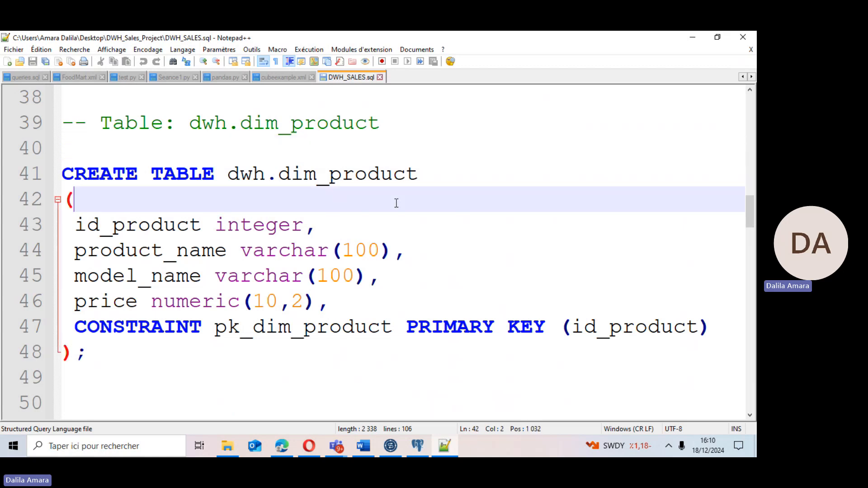
key("ctrl+a")
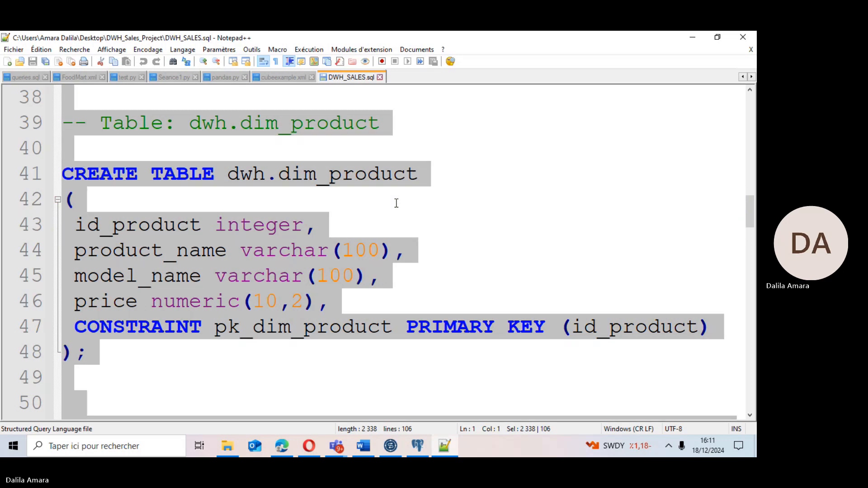
Create a new database named DWH_SALES on the PostgreSQL 16 server in pgAdmin.
left_click(418, 448)
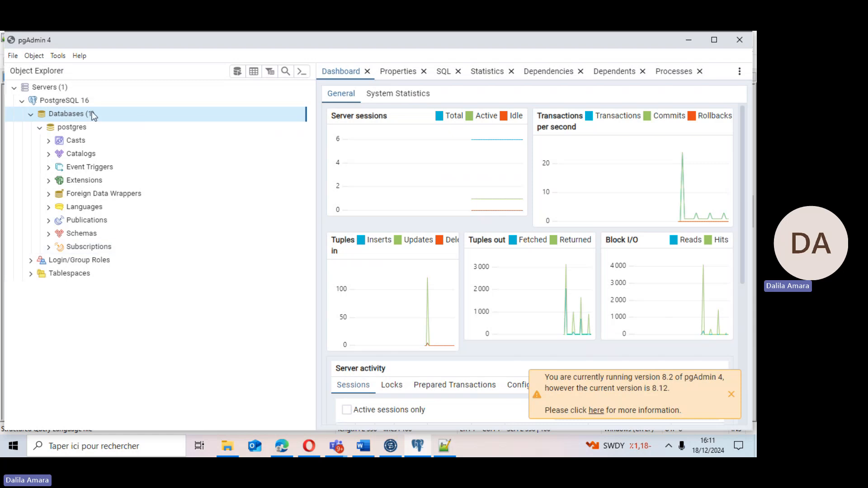
right_click(55, 114)
mouse_move(72, 127)
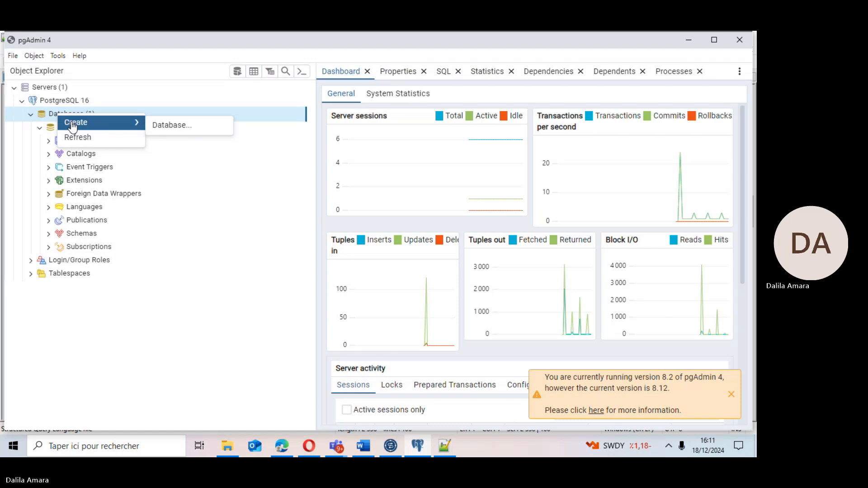
left_click(158, 132)
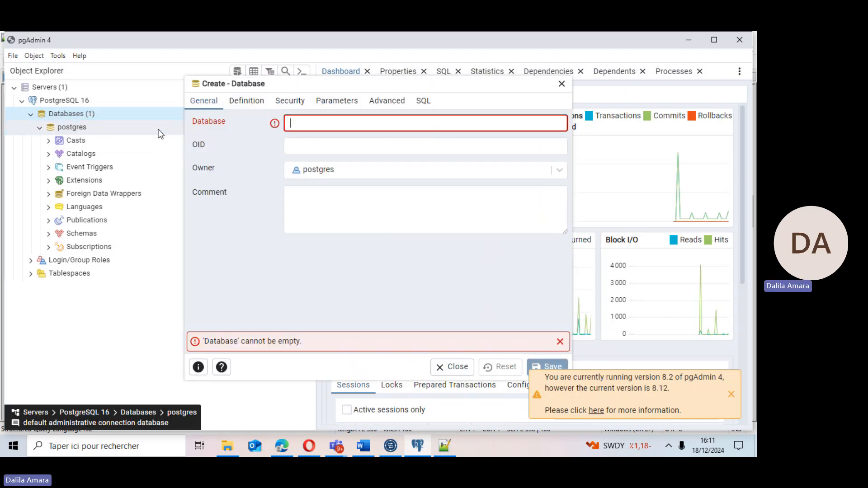
type("DWH_")
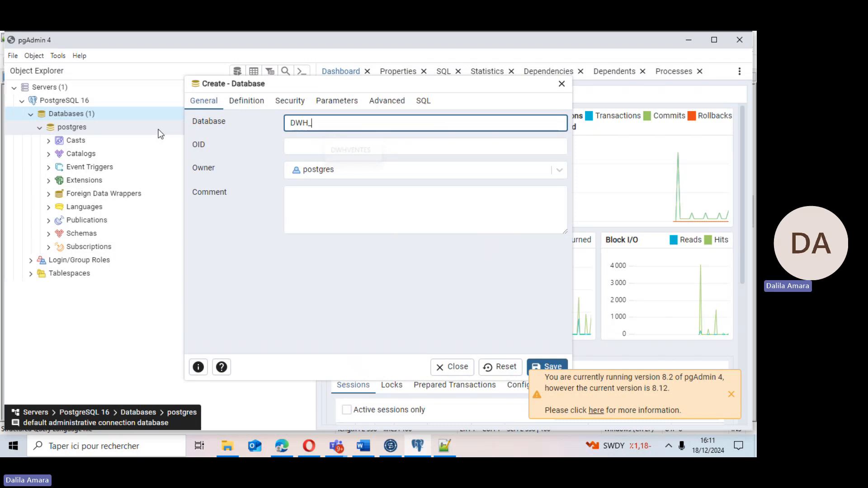
type("SALES")
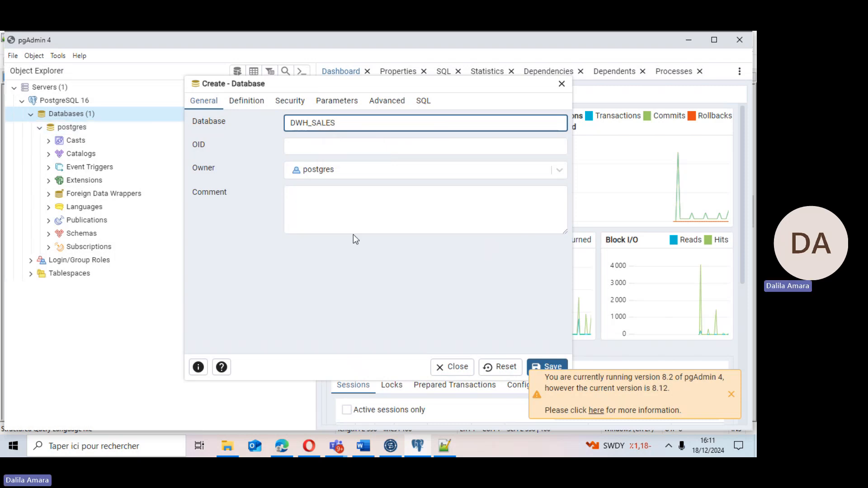
left_click(546, 366)
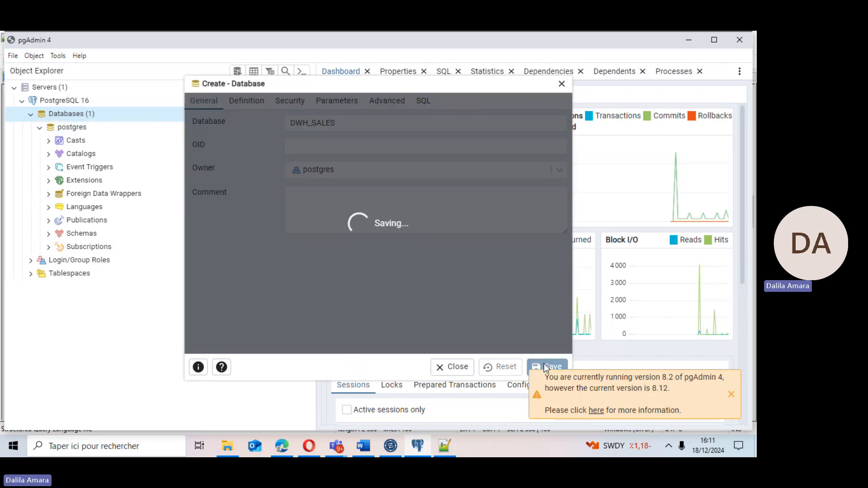
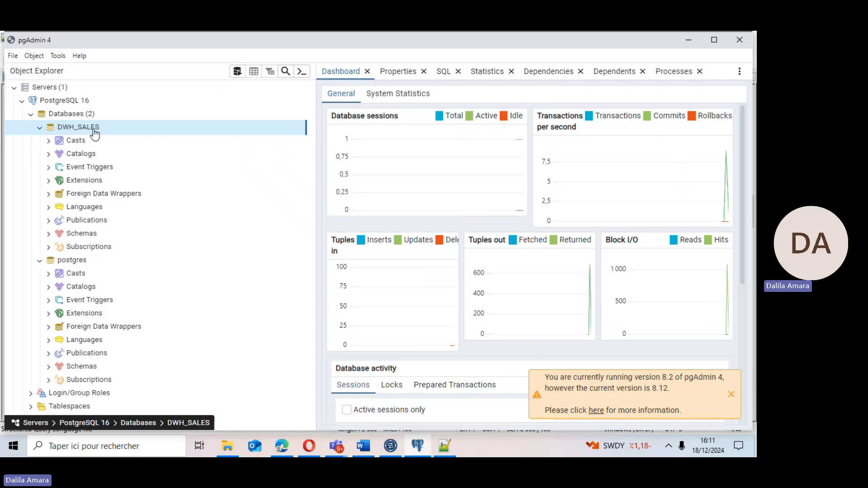
Open a Query Tool on the DWH_SALES database and paste the DWH_SALES.sql script into it.
right_click(94, 130)
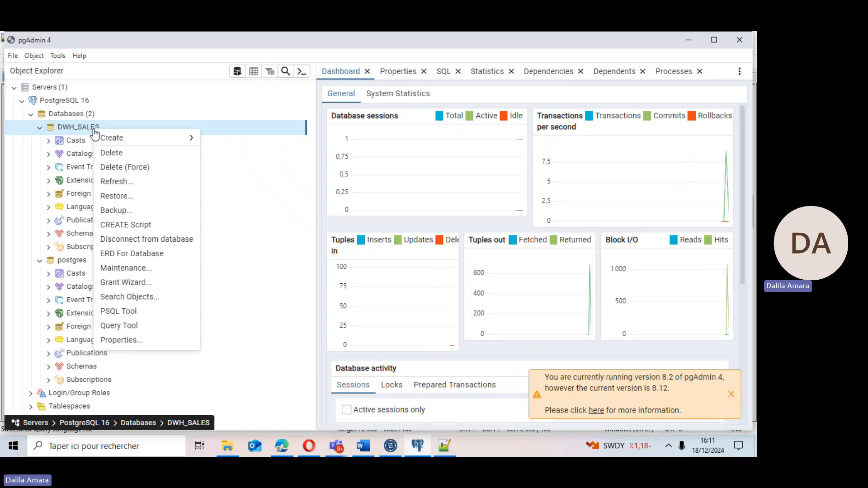
left_click(109, 328)
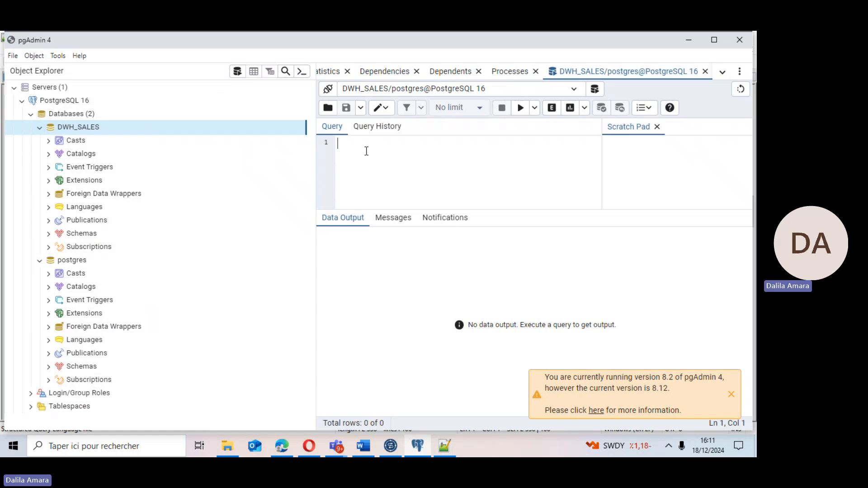
key("ctrl+v")
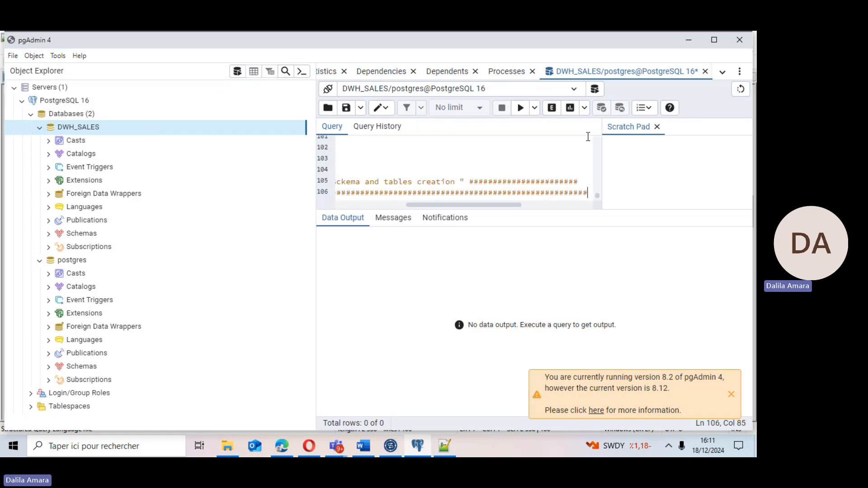
Review the pasted script and the dwh.fait table definition with its columns in the Notepad++ source file.
left_click_drag(596, 195, 597, 175)
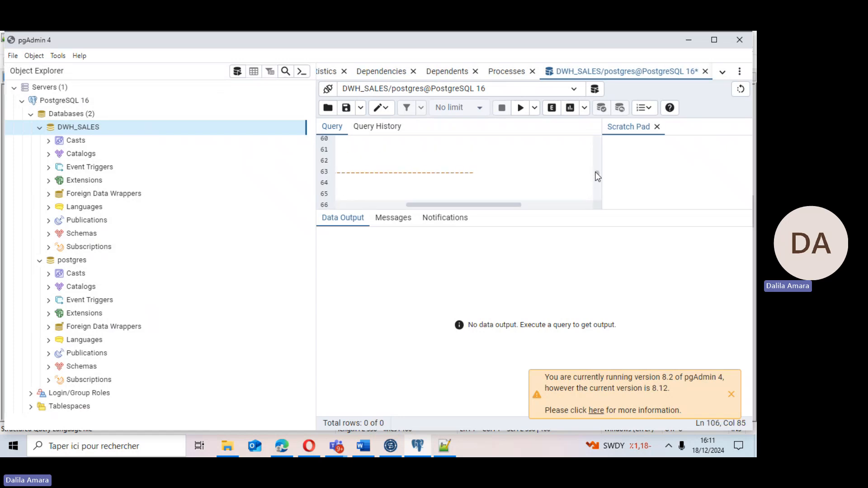
left_click_drag(485, 205, 397, 207)
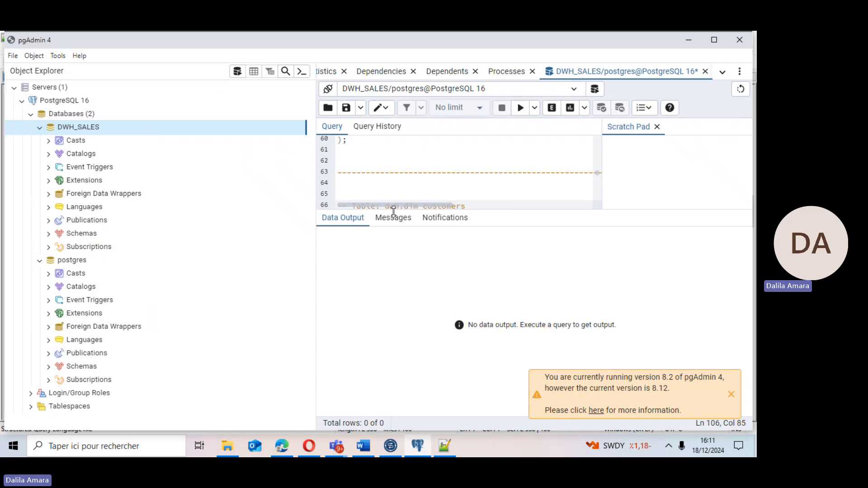
left_click_drag(598, 174, 597, 185)
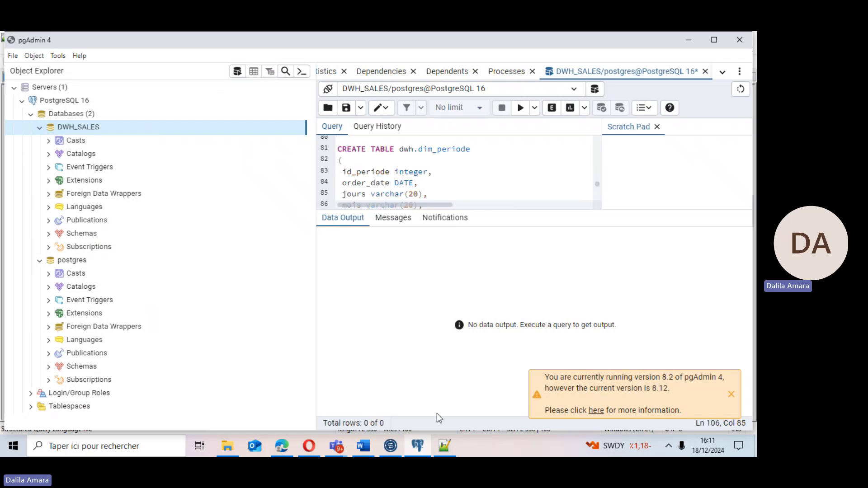
left_click(443, 447)
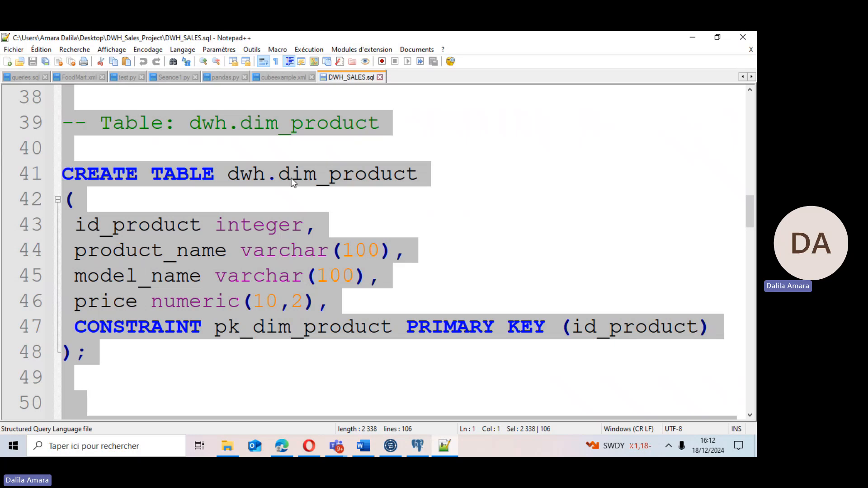
left_click_drag(749, 213, 720, 355)
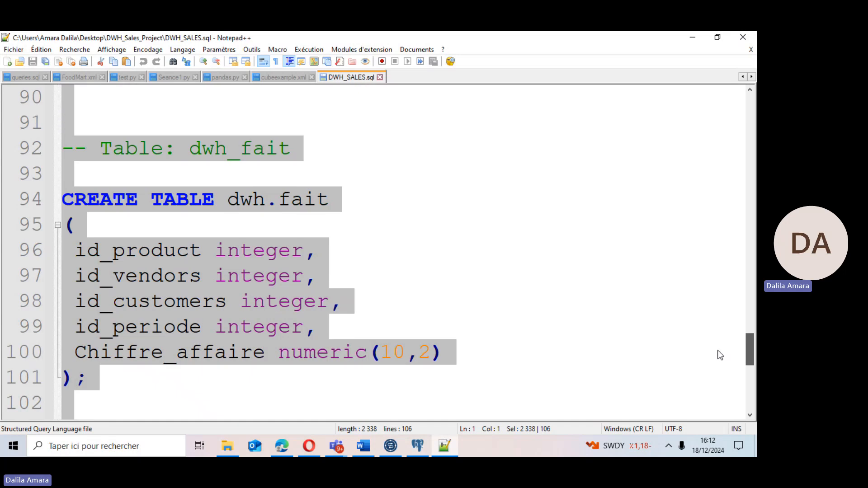
left_click(287, 200)
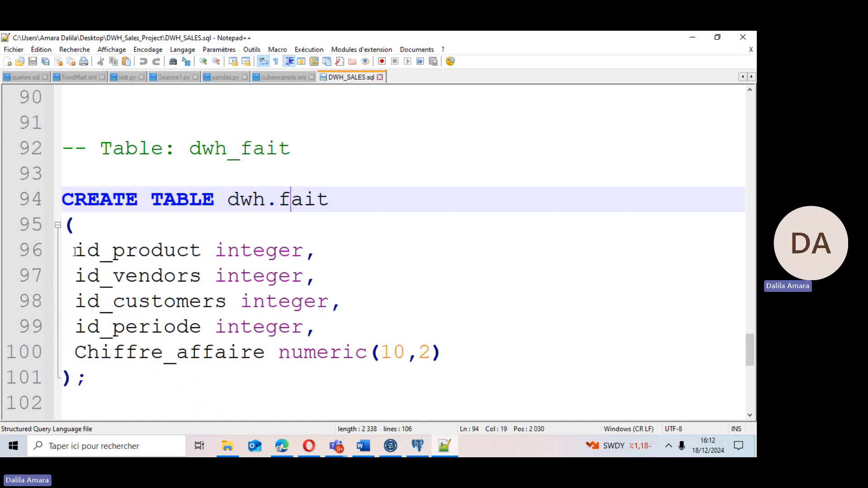
left_click_drag(75, 250, 315, 327)
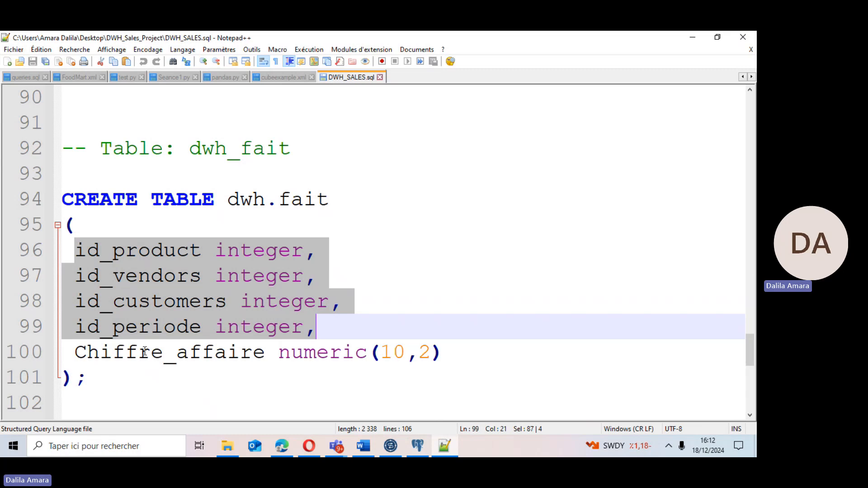
left_click(76, 352)
left_click_drag(76, 352, 331, 369)
left_click(330, 364)
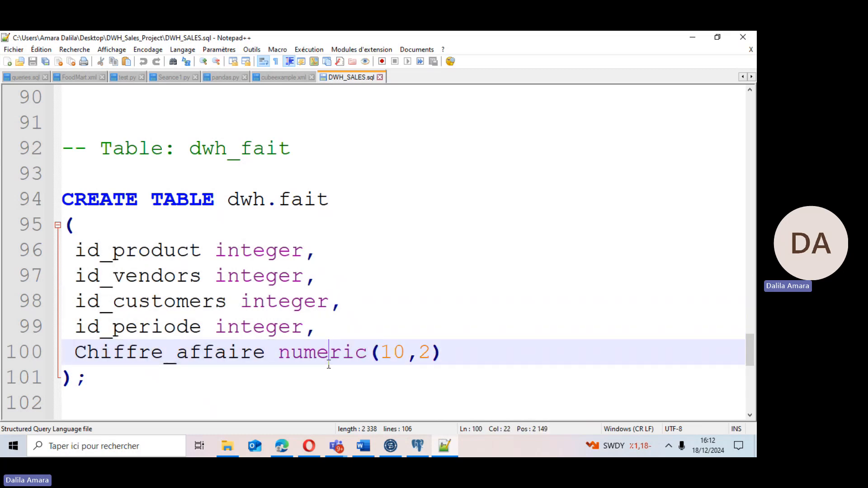
left_click(445, 448)
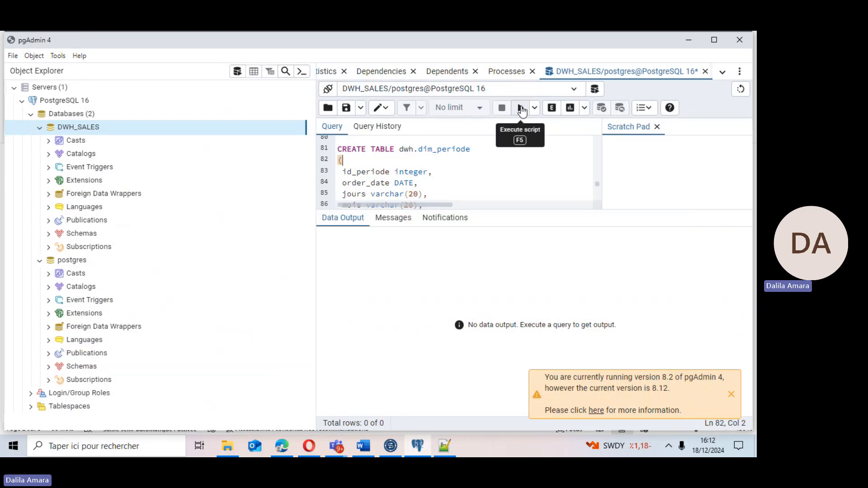
Execute the script on DWH_SALES and expand the dwh schema's tables and the dim_customers columns.
left_click(522, 111)
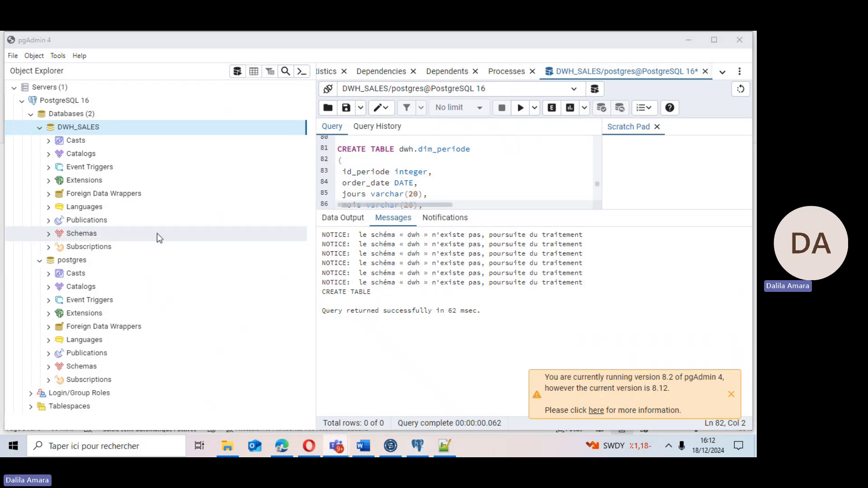
double_click(90, 232)
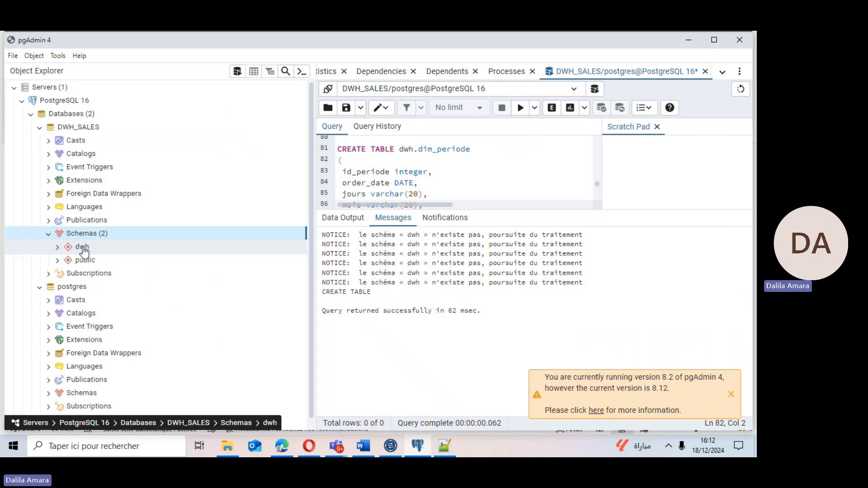
left_click(58, 248)
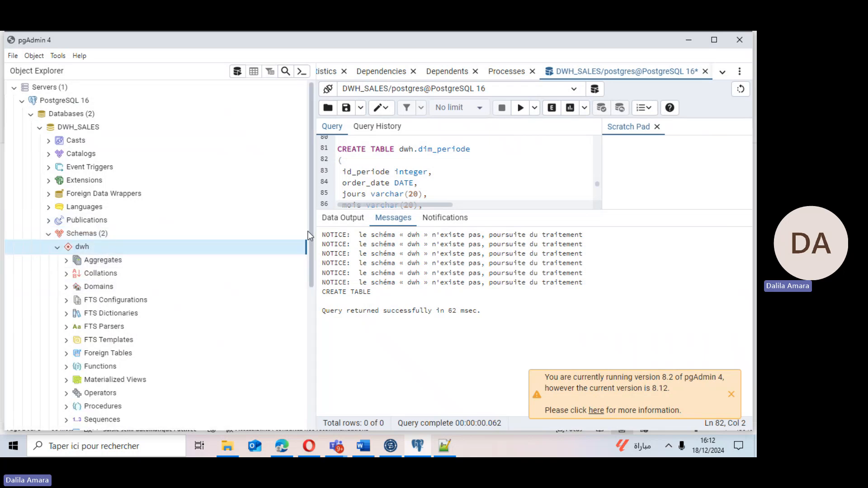
left_click_drag(310, 246, 307, 294)
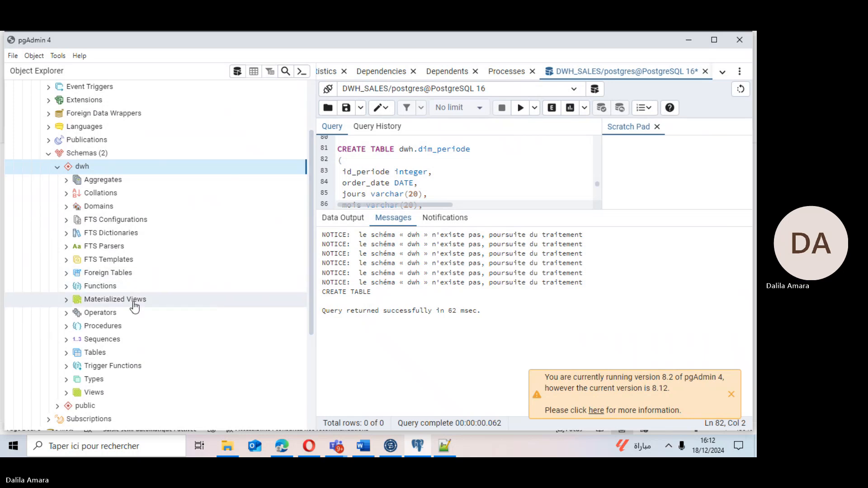
left_click(69, 355)
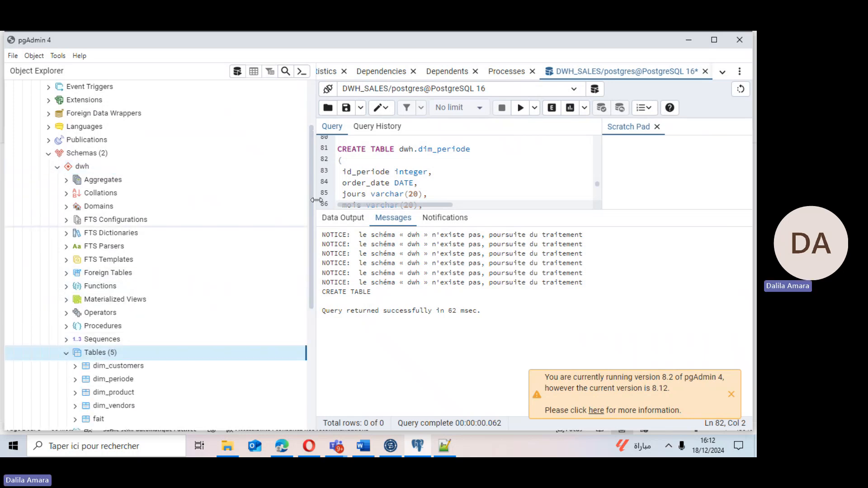
left_click_drag(309, 273, 287, 330)
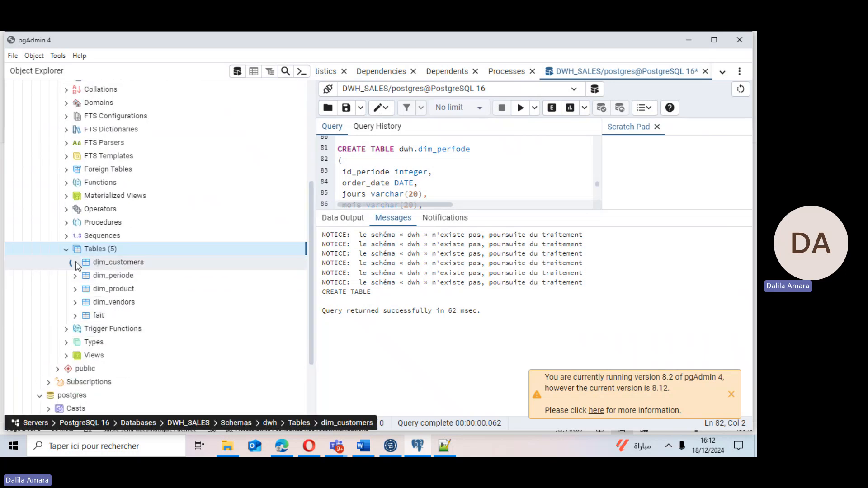
left_click(85, 276)
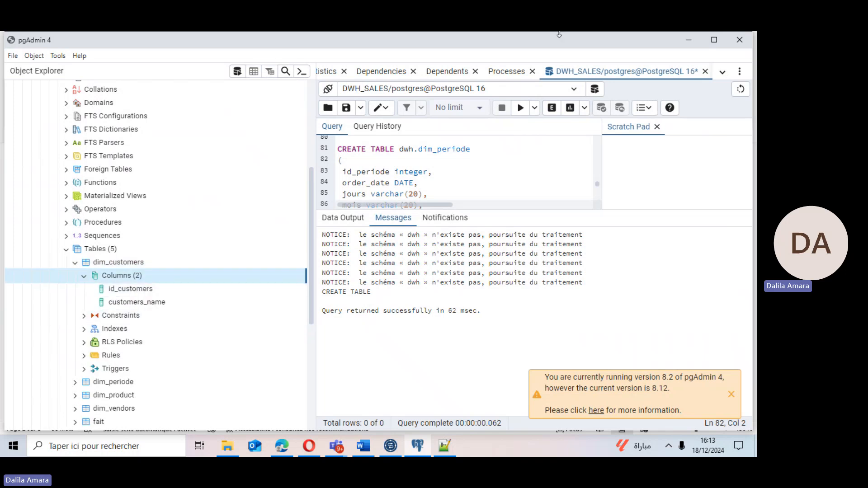
Switch to Talend and create a new database connection metadata named conn_dwh_sales.
left_click(688, 42)
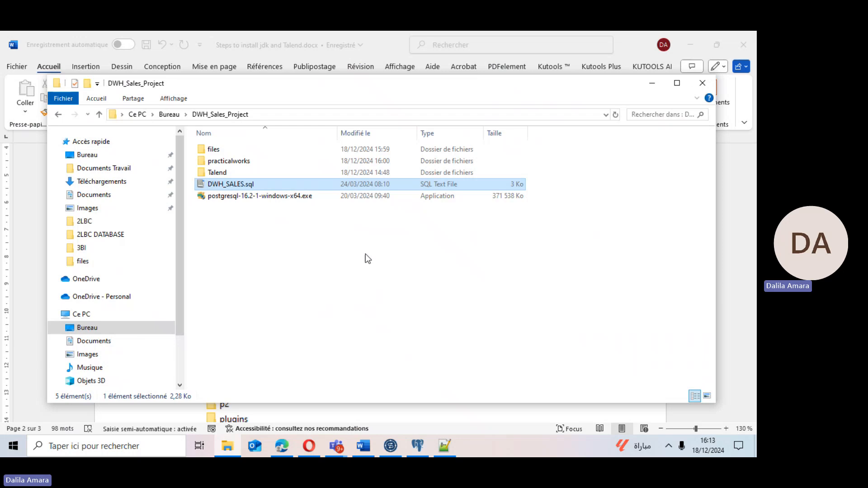
left_click(389, 438)
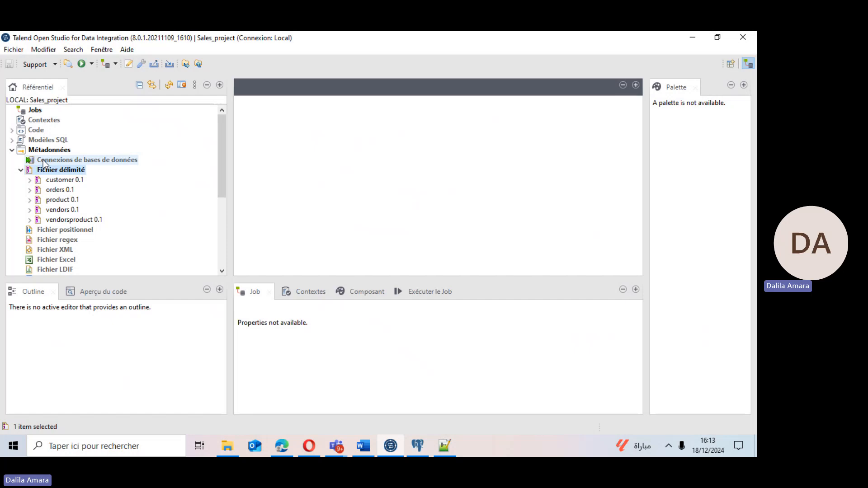
left_click(44, 161)
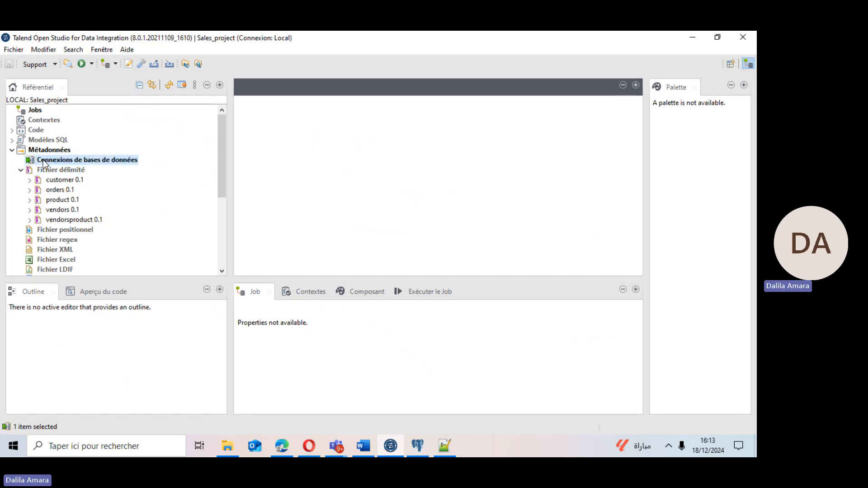
key("XF86AudioRaiseVolume")
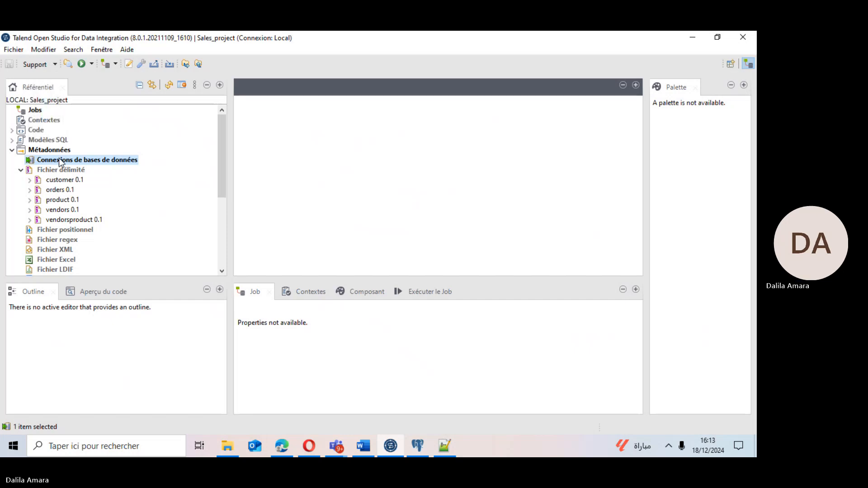
right_click(60, 161)
left_click(80, 167)
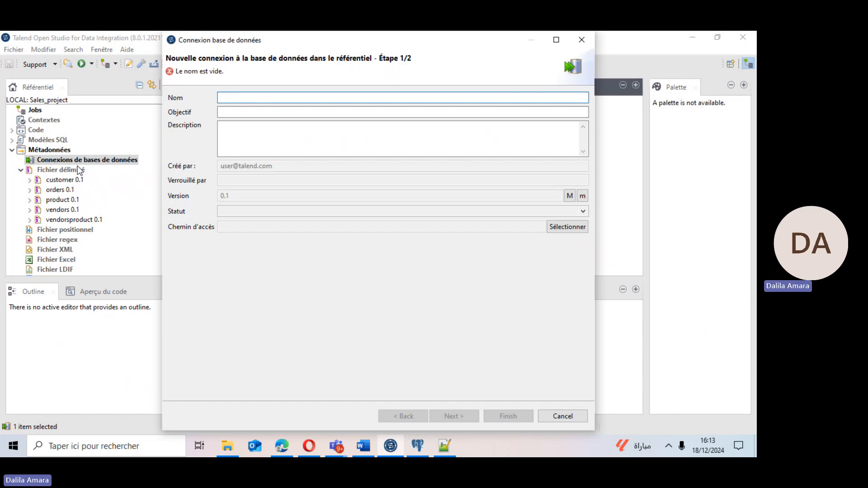
type("conn_")
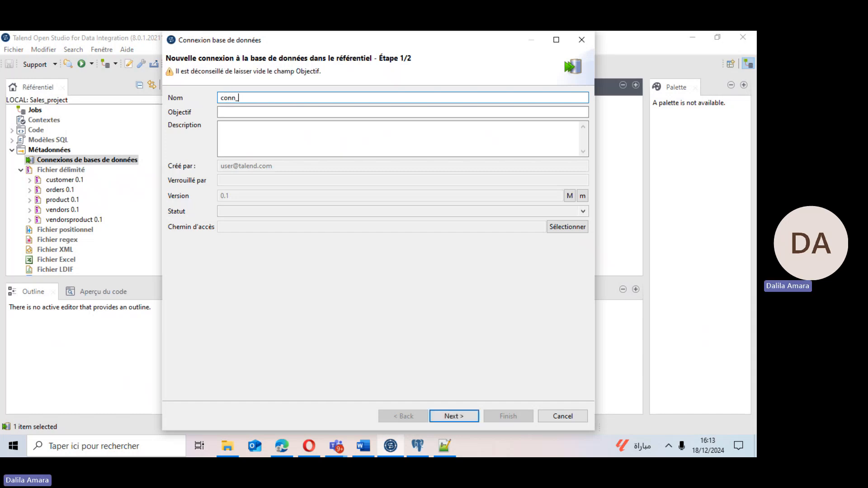
type("dwh_sales")
left_click(447, 417)
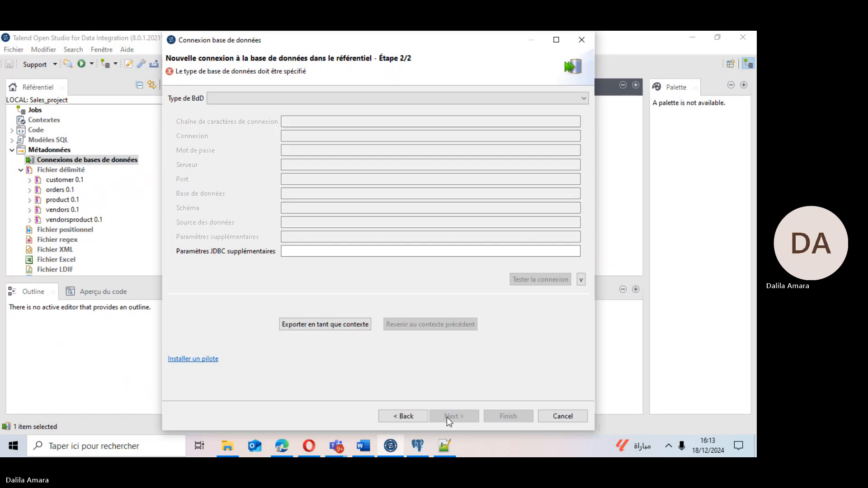
Set the connection's database type to PostgreSQL.
left_click(223, 99)
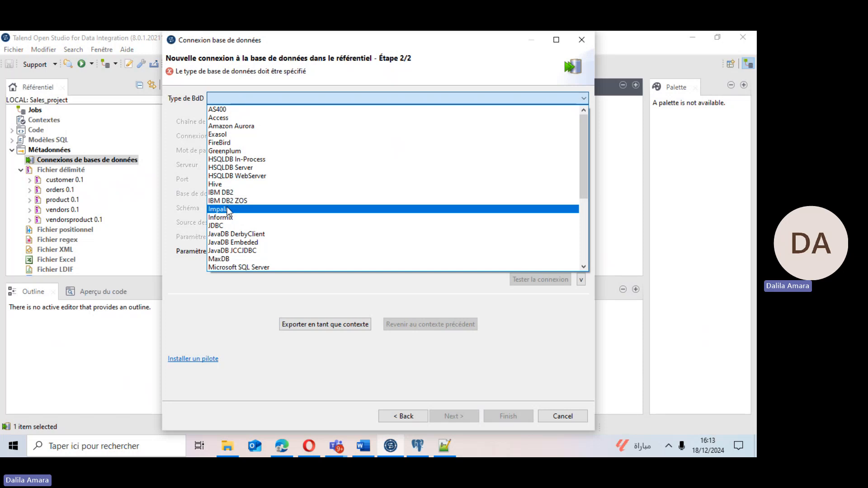
key("p")
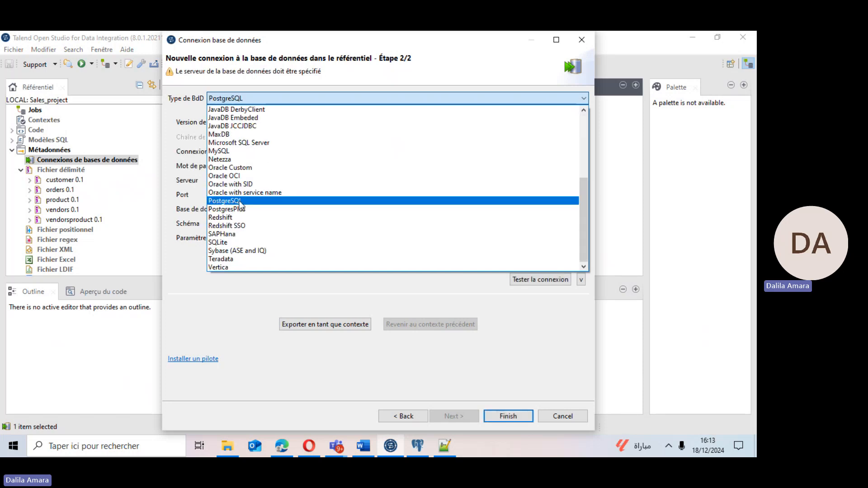
left_click(240, 202)
Enter postgres as the connection login and type the database account password.
left_click(292, 152)
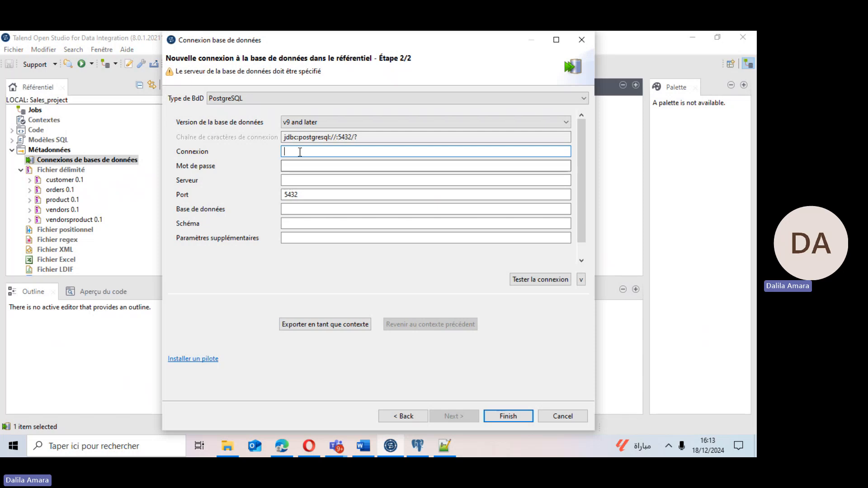
type("post")
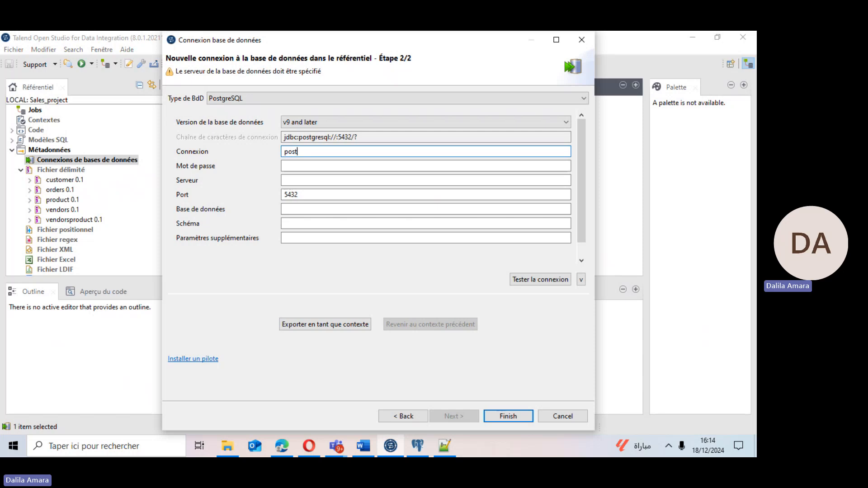
type("gres")
left_click(295, 166)
type("•••••••")
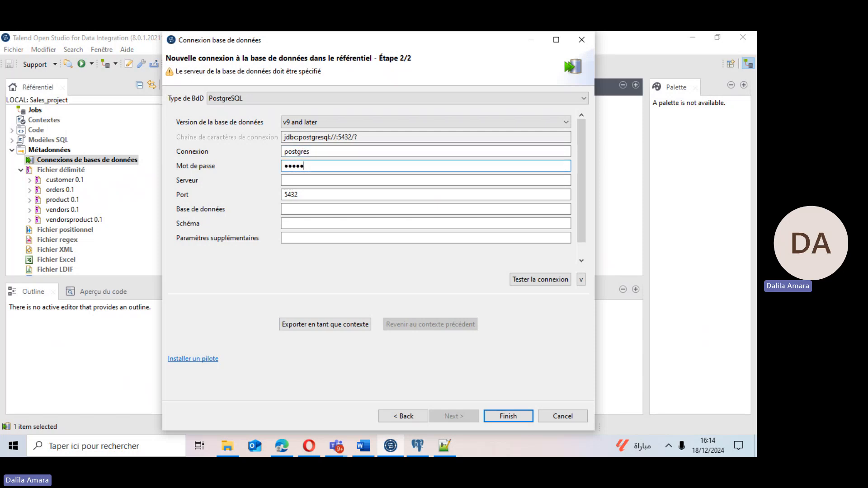
Set the connection's server to localhost.
left_click(312, 180)
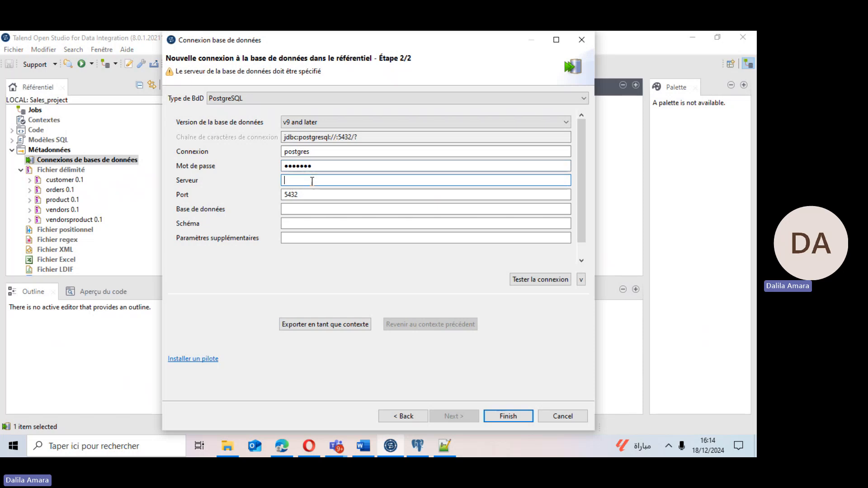
type("local")
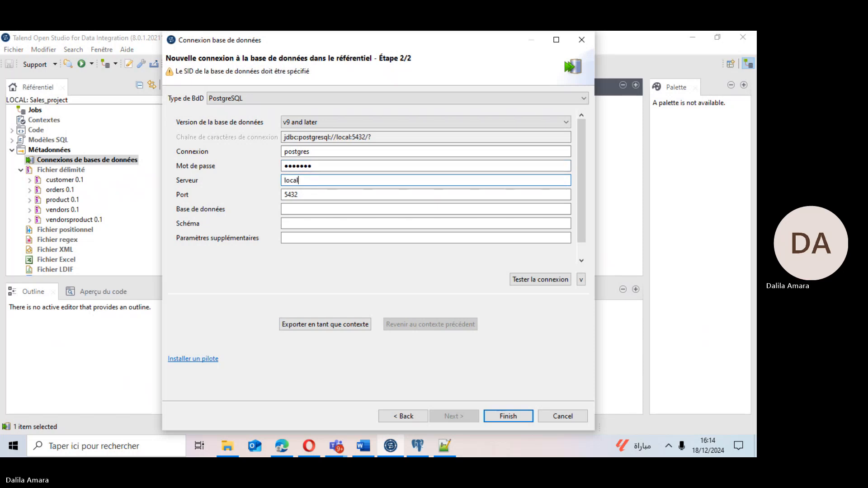
type("host")
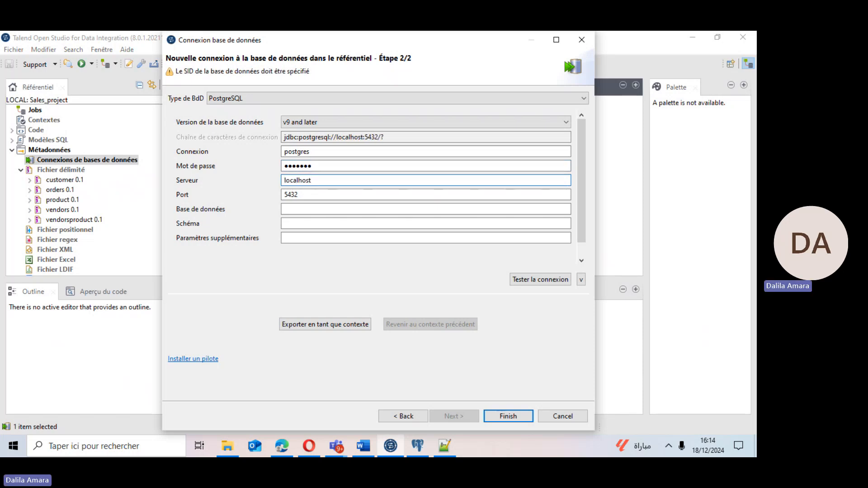
left_click(295, 208)
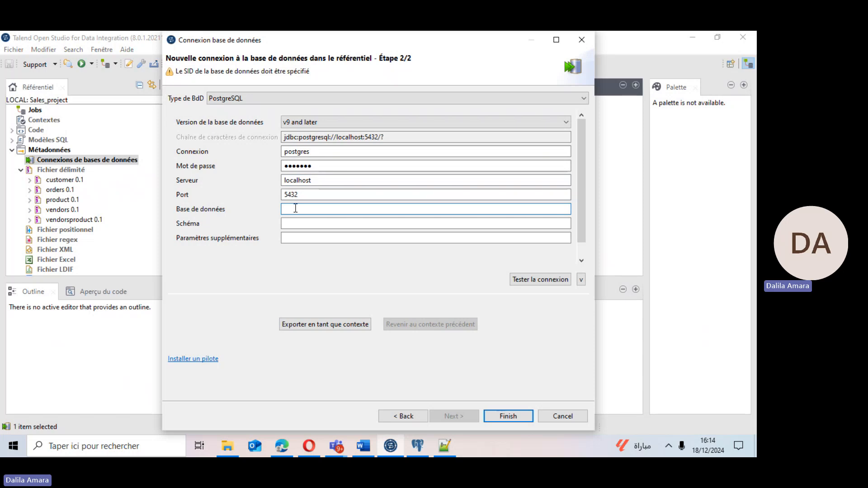
Switch to pgAdmin to check the DWH_SALES database and its schema names, then return to Talend.
left_click(417, 444)
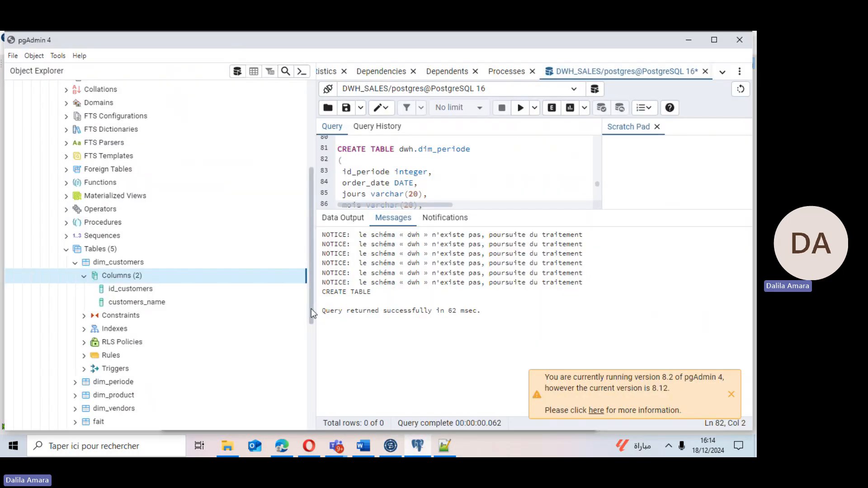
left_click_drag(311, 308, 301, 183)
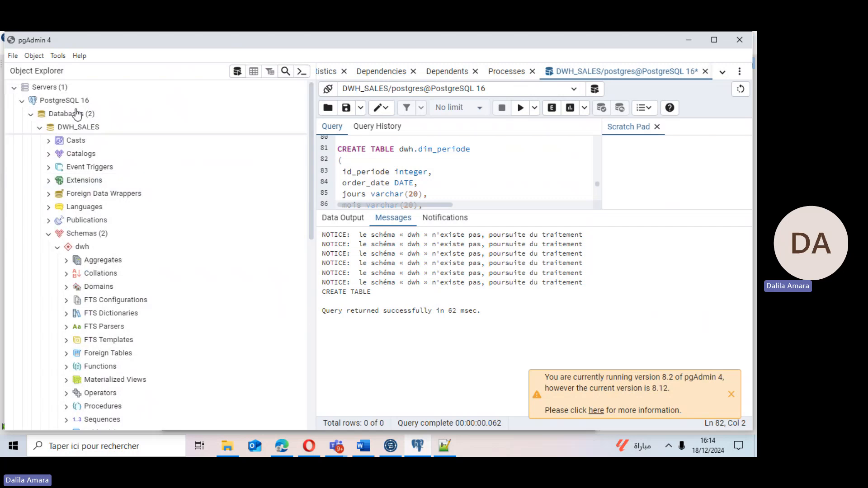
left_click(417, 448)
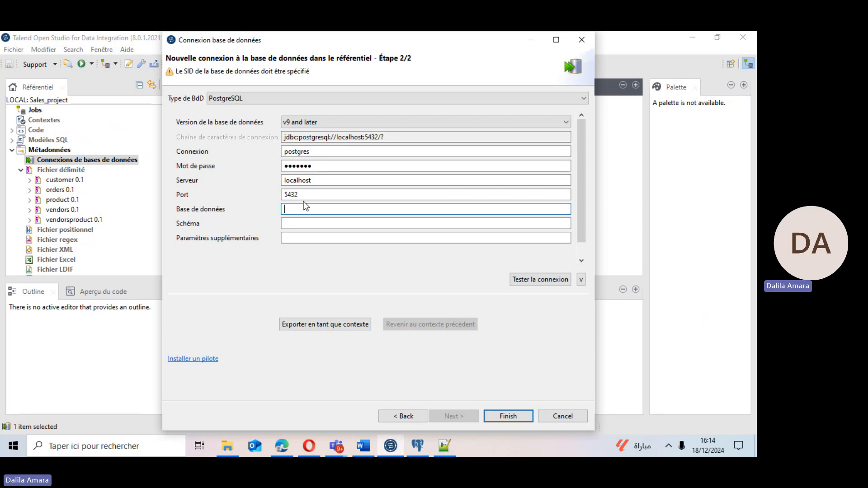
Set the connection's database to DWH_SALES and its schema to dwh.
type("DWH_")
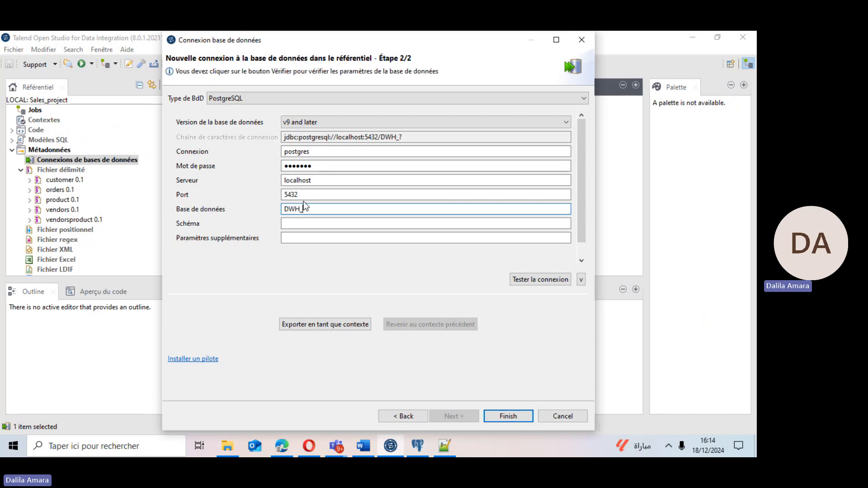
type("SALES")
left_click(290, 225)
type("d")
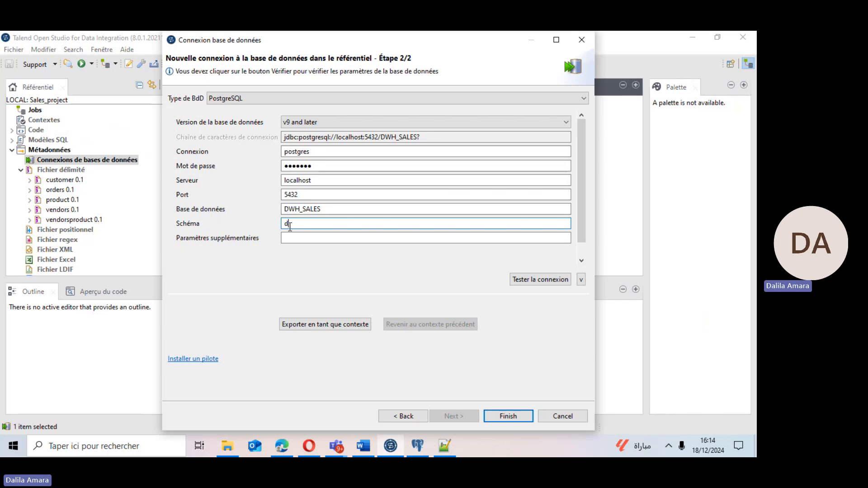
type("wh")
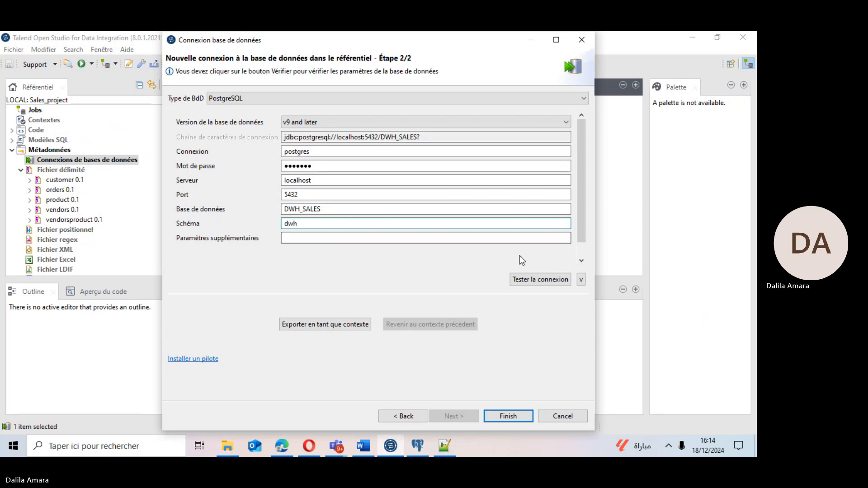
Test the PostgreSQL connection, acknowledge the result and finish creating the connection.
left_click(534, 281)
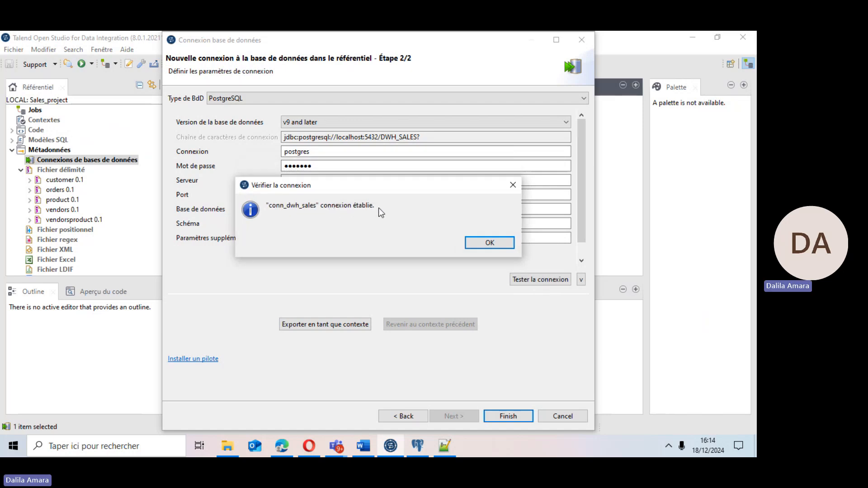
left_click(471, 243)
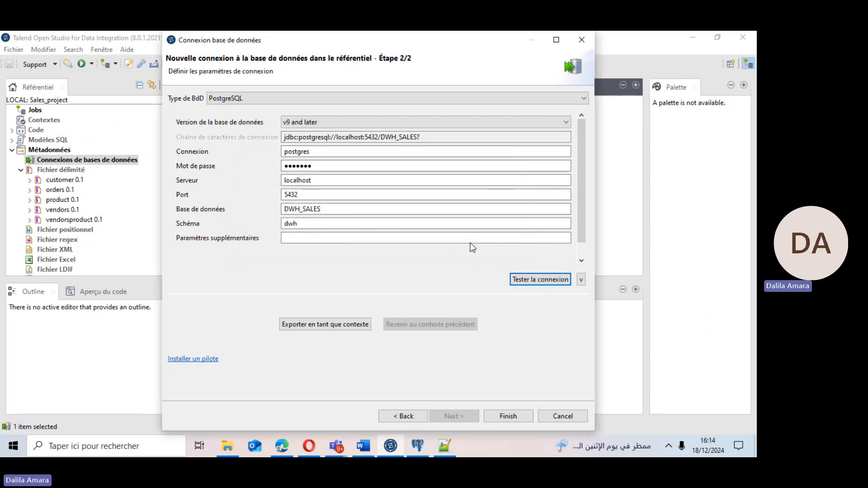
left_click(497, 416)
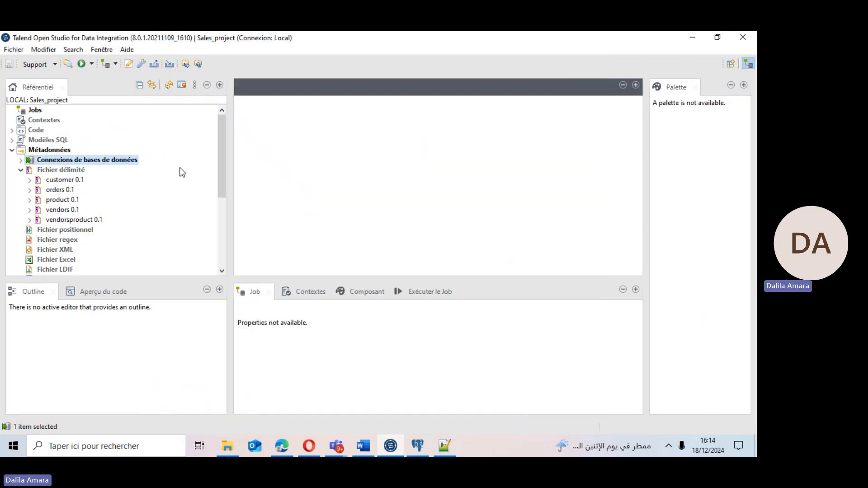
Expand the database connections metadata to view the new conn_dwh_sales connection.
left_click(21, 160)
left_click(49, 172)
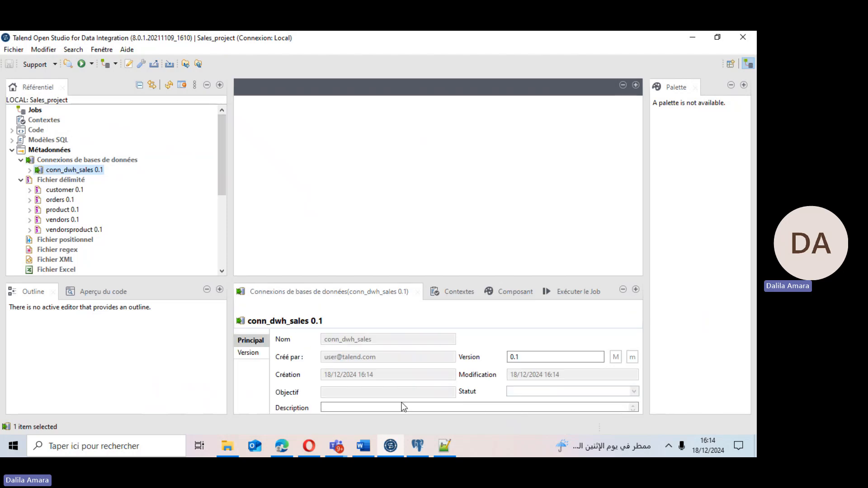
left_click(442, 454)
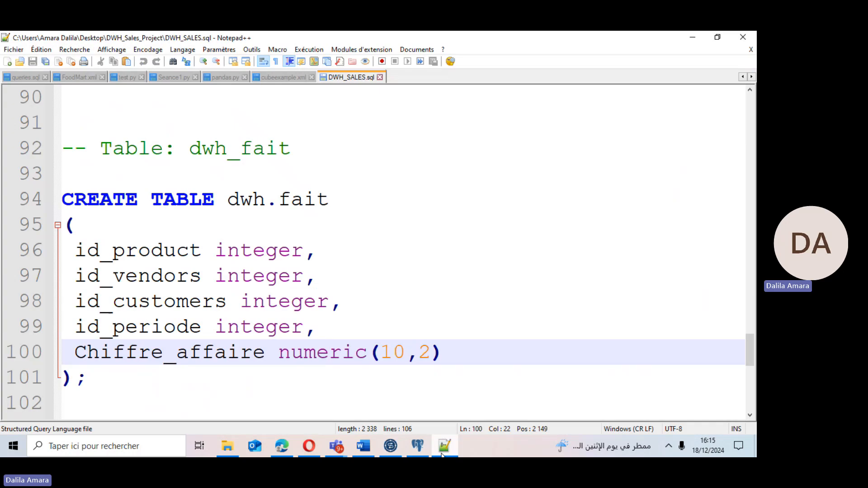
left_click(442, 455)
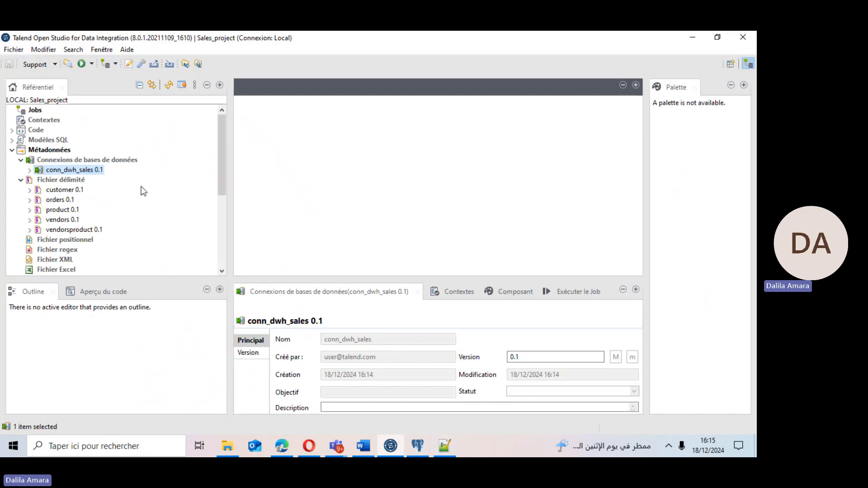
Retrieve the schema of conn_dwh_sales, selecting all tables of the dwh schema in DWH_SALES, and finish.
right_click(51, 171)
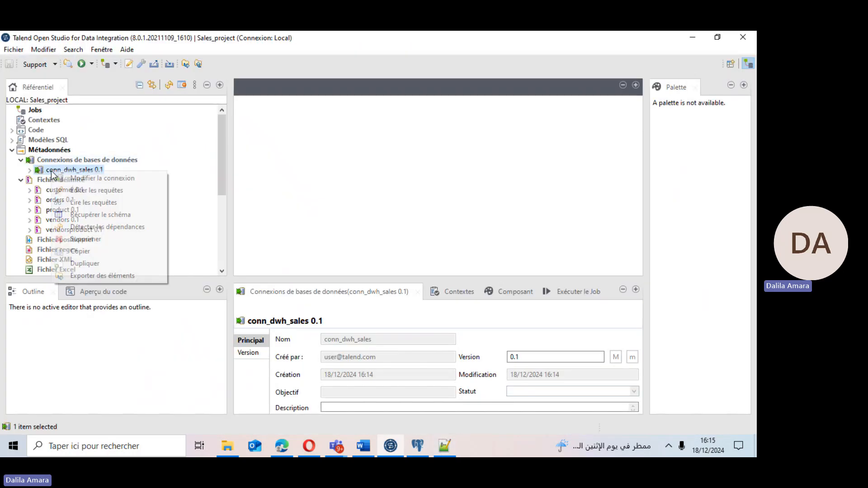
left_click(84, 215)
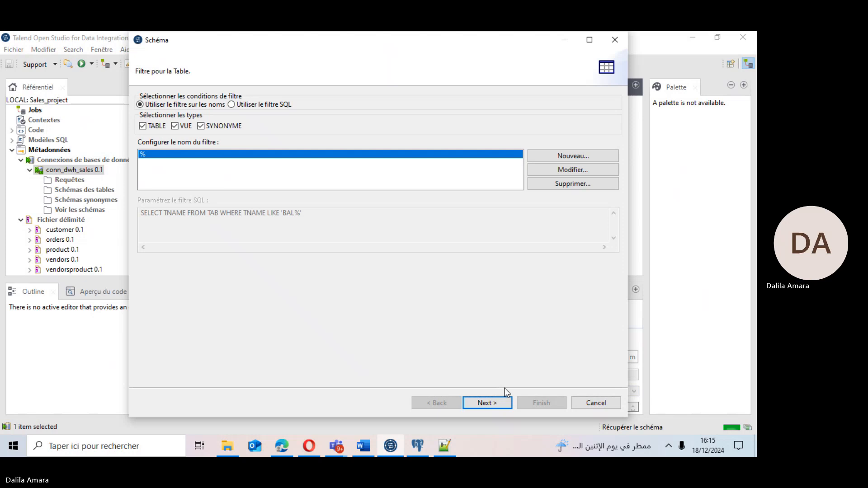
left_click(488, 403)
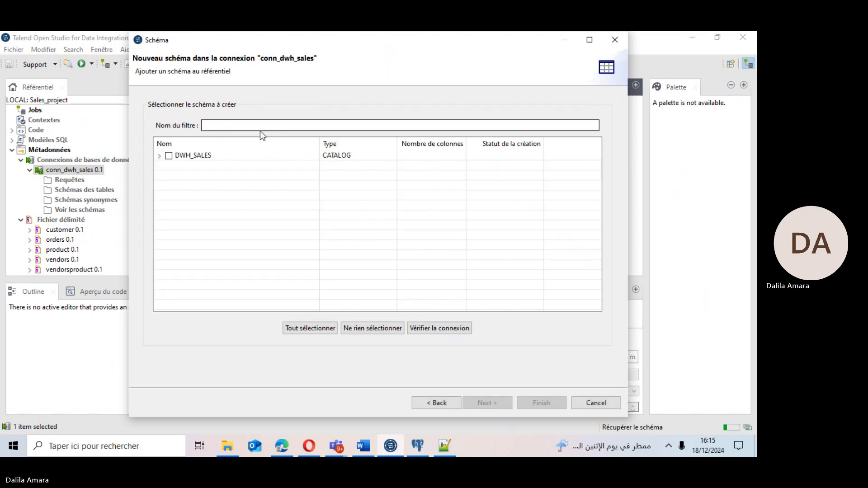
left_click(160, 156)
left_click(177, 166)
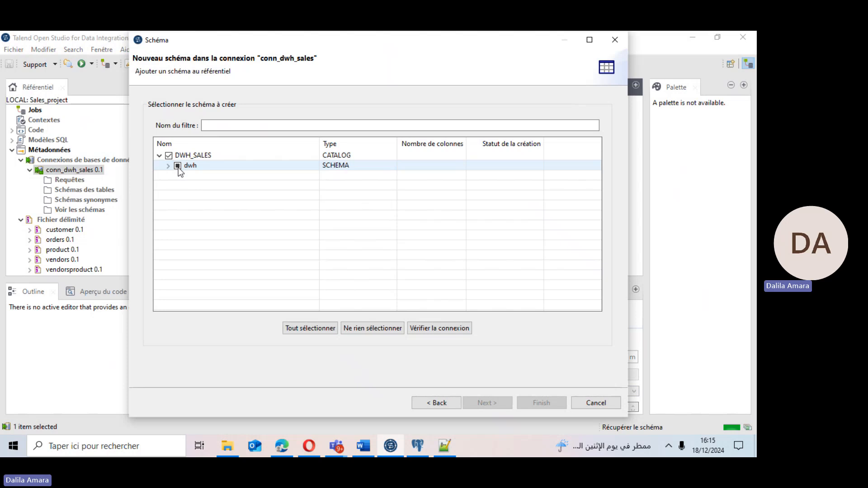
left_click(168, 166)
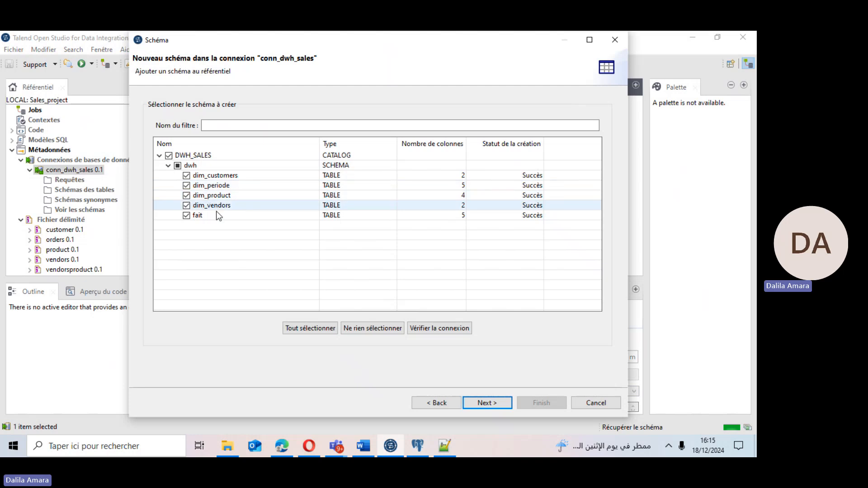
left_click(489, 404)
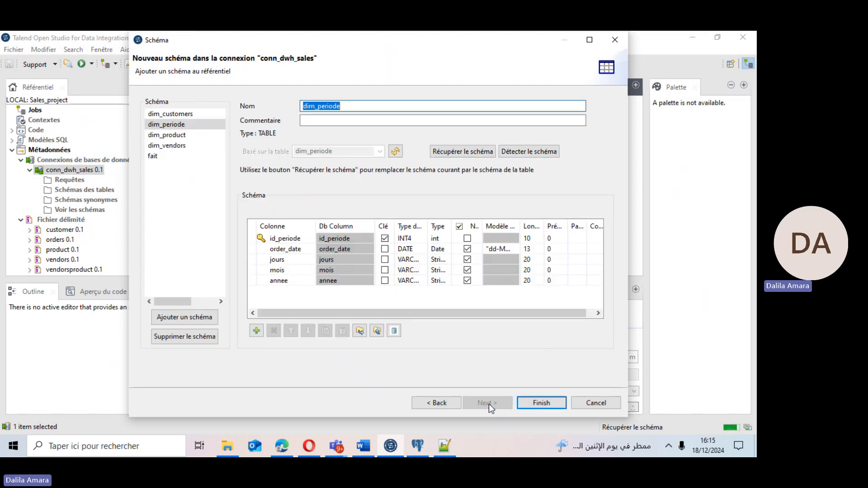
left_click(542, 402)
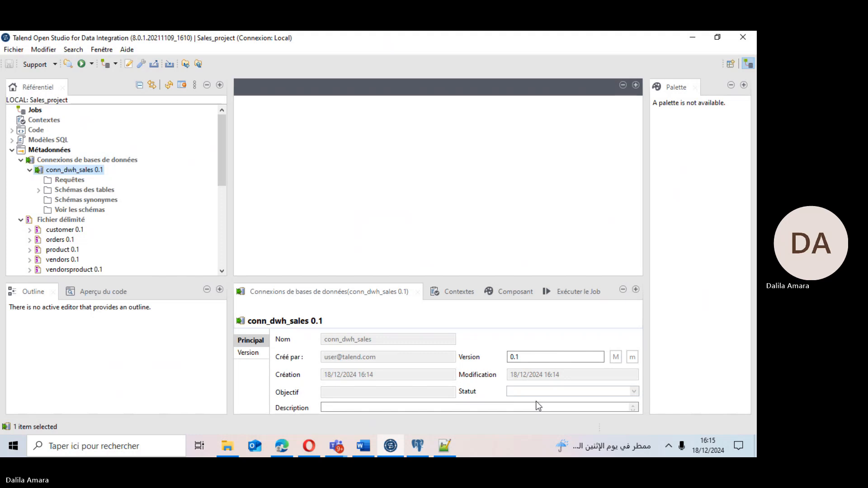
Expand the connection's table schemas and inspect the retrieved warehouse tables.
left_click(39, 190)
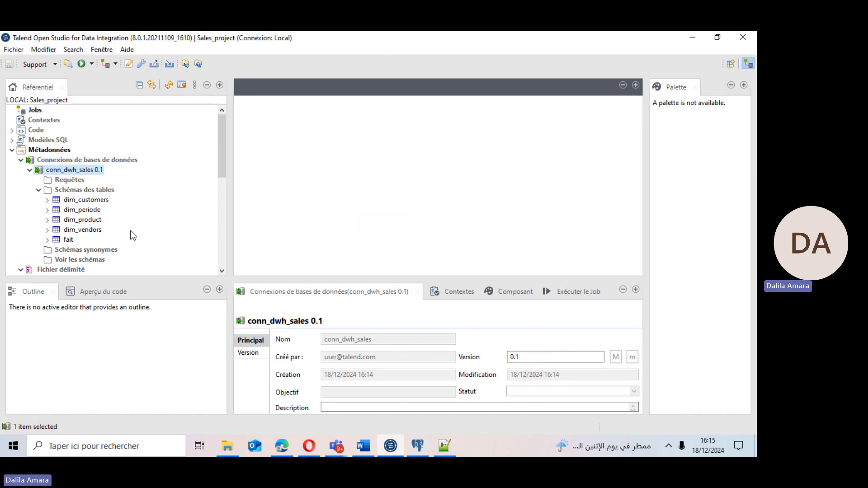
left_click(78, 202)
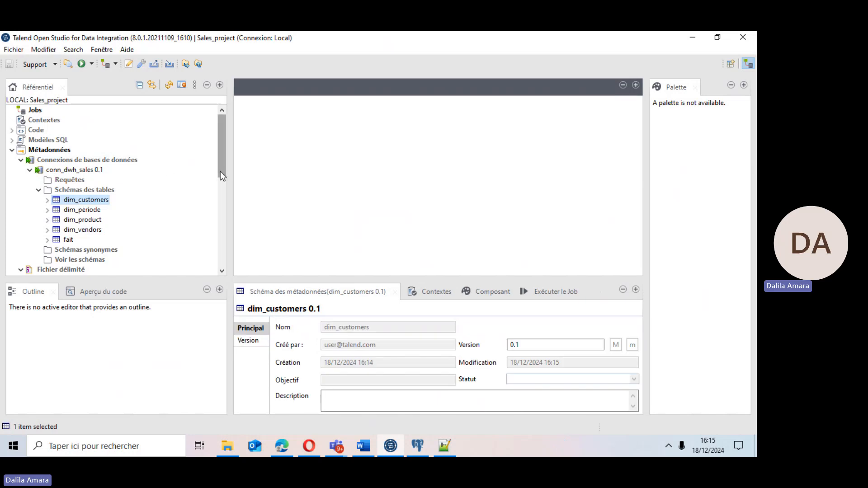
left_click_drag(221, 172, 218, 213)
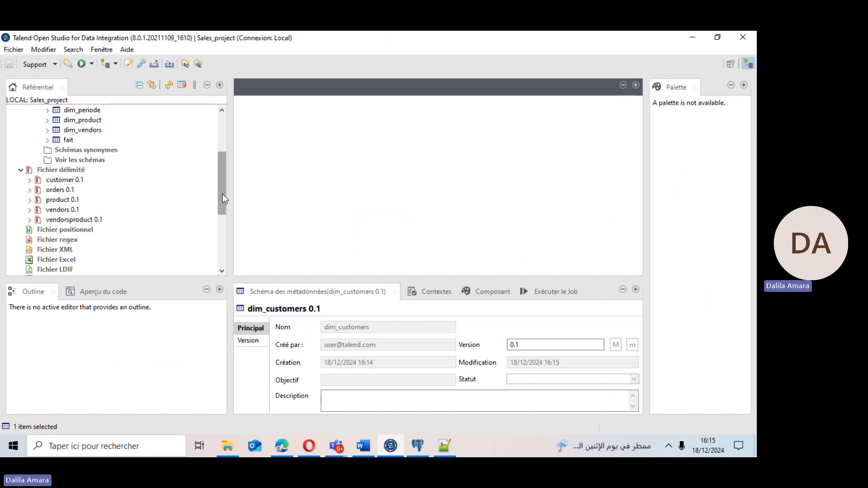
left_click_drag(222, 194, 220, 143)
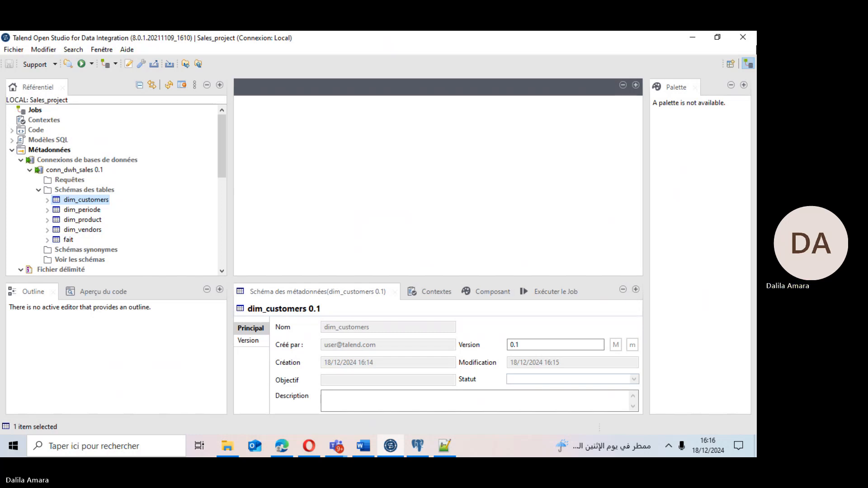
left_click(341, 448)
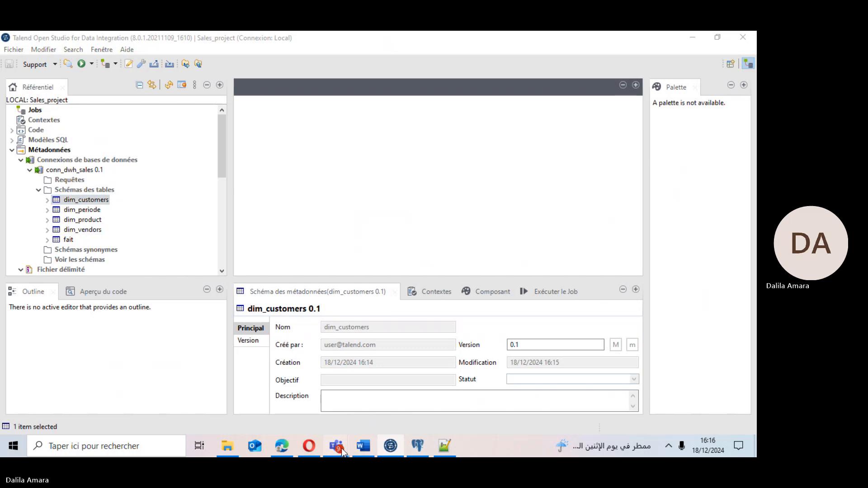
mouse_move(311, 416)
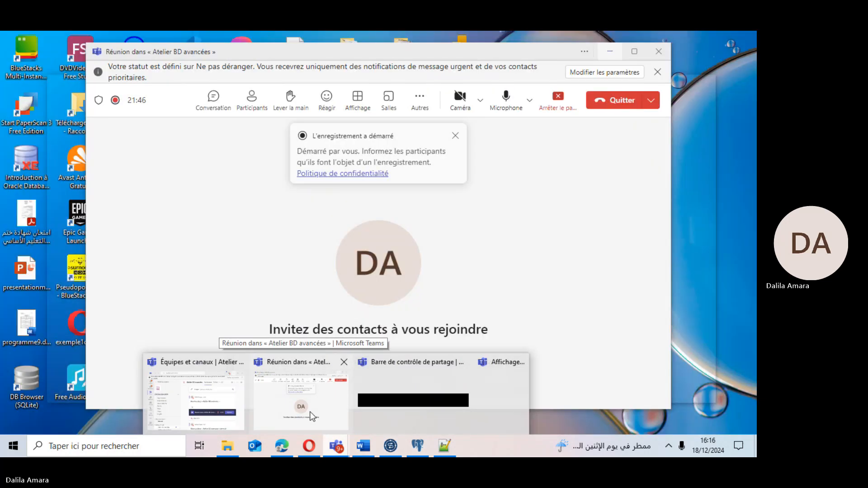